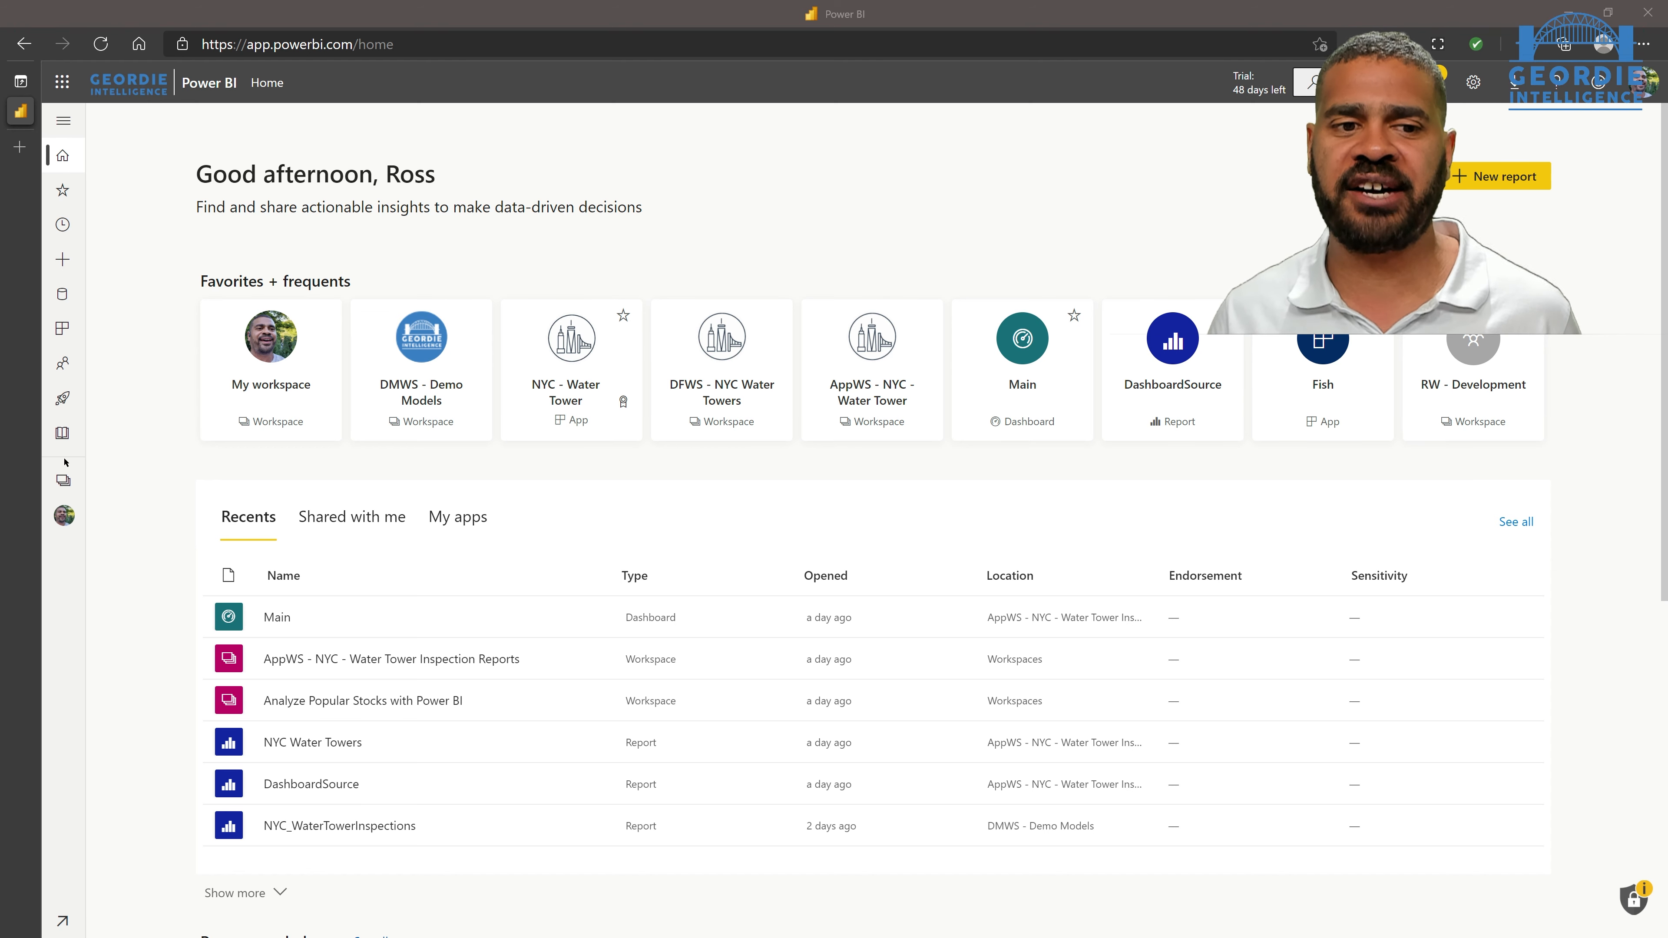
# Open the Main dashboard in the AppWS - NYC - Water Tower Inspection Reports workspace.
pyautogui.click(63, 481)
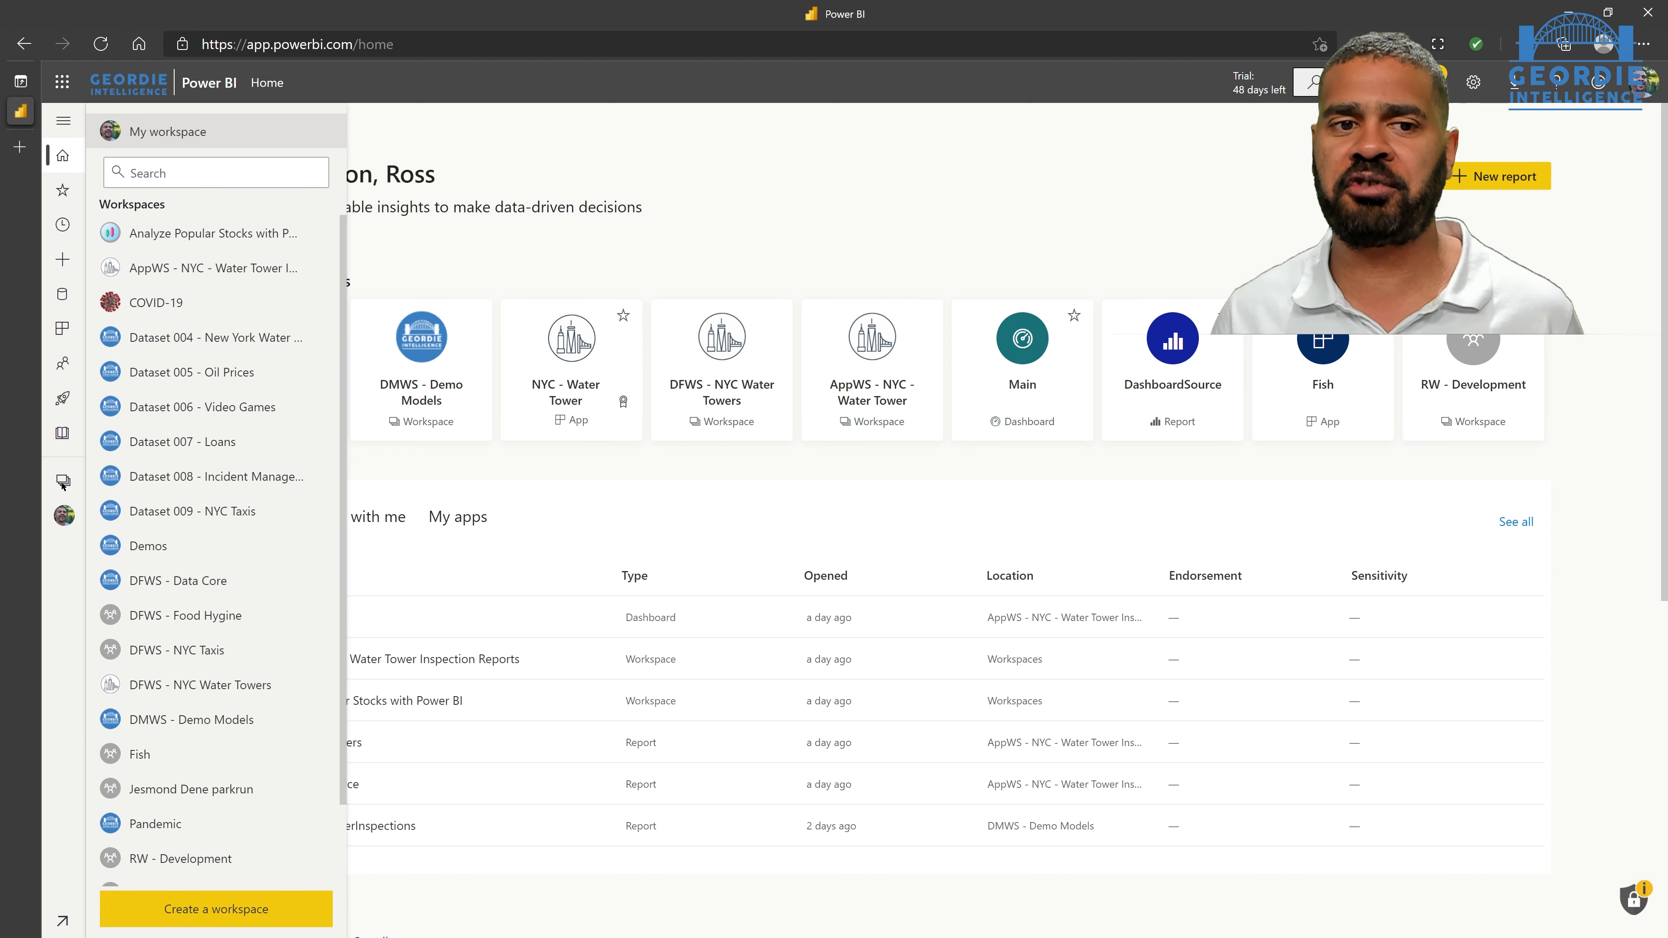
pyautogui.click(235, 269)
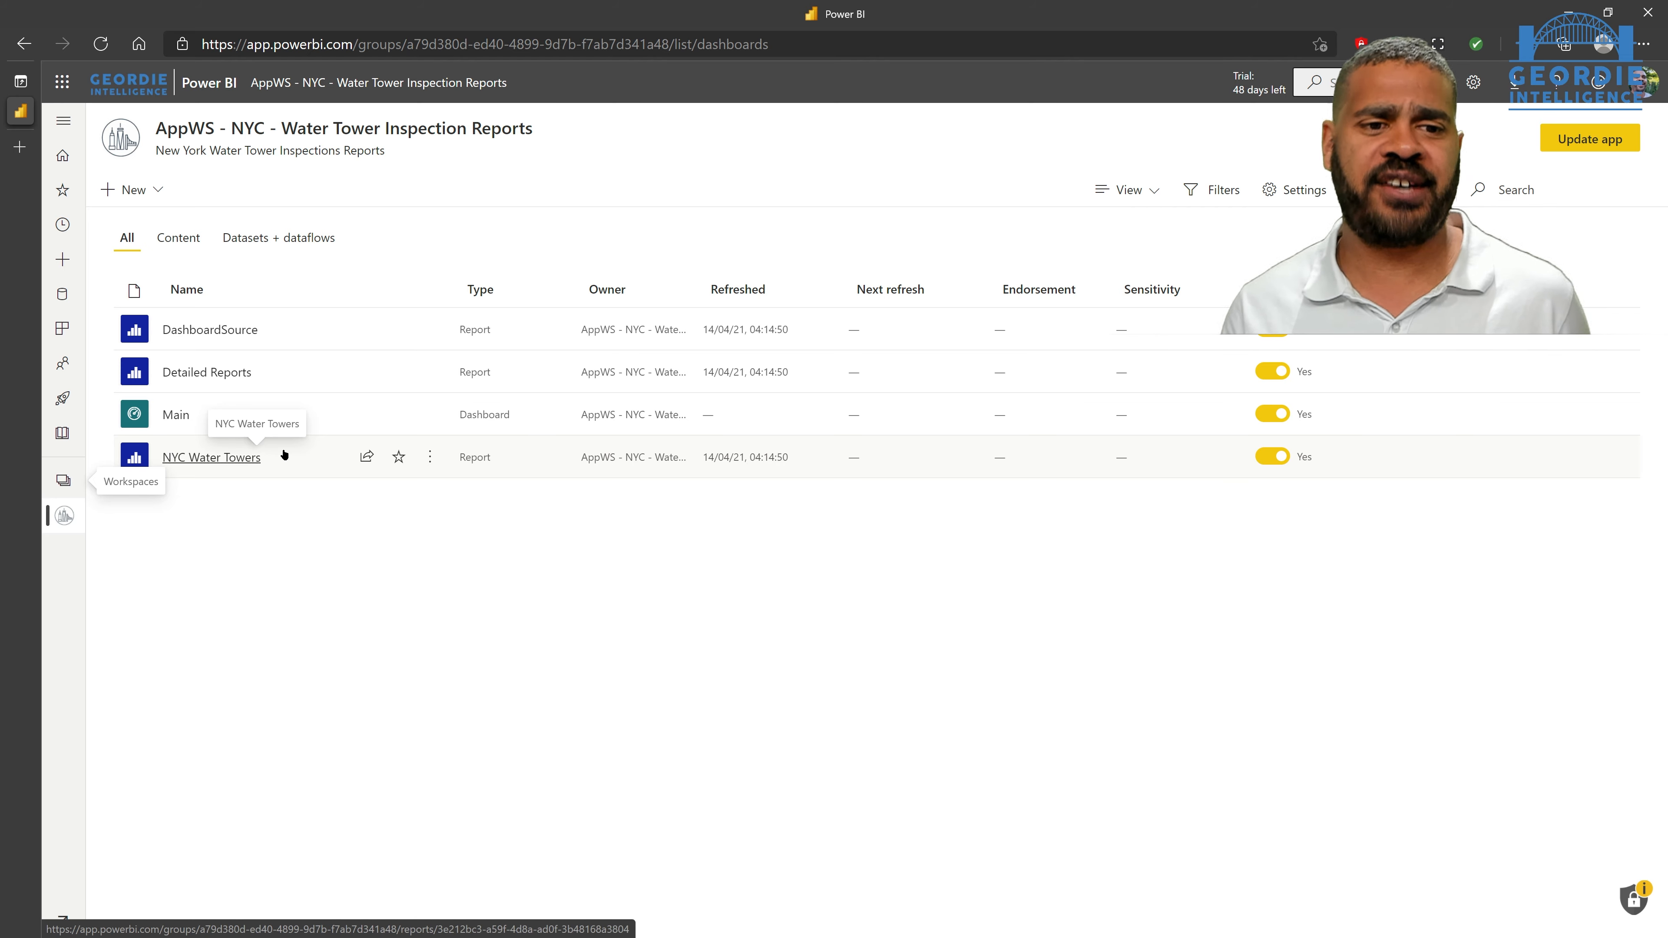
pyautogui.click(176, 415)
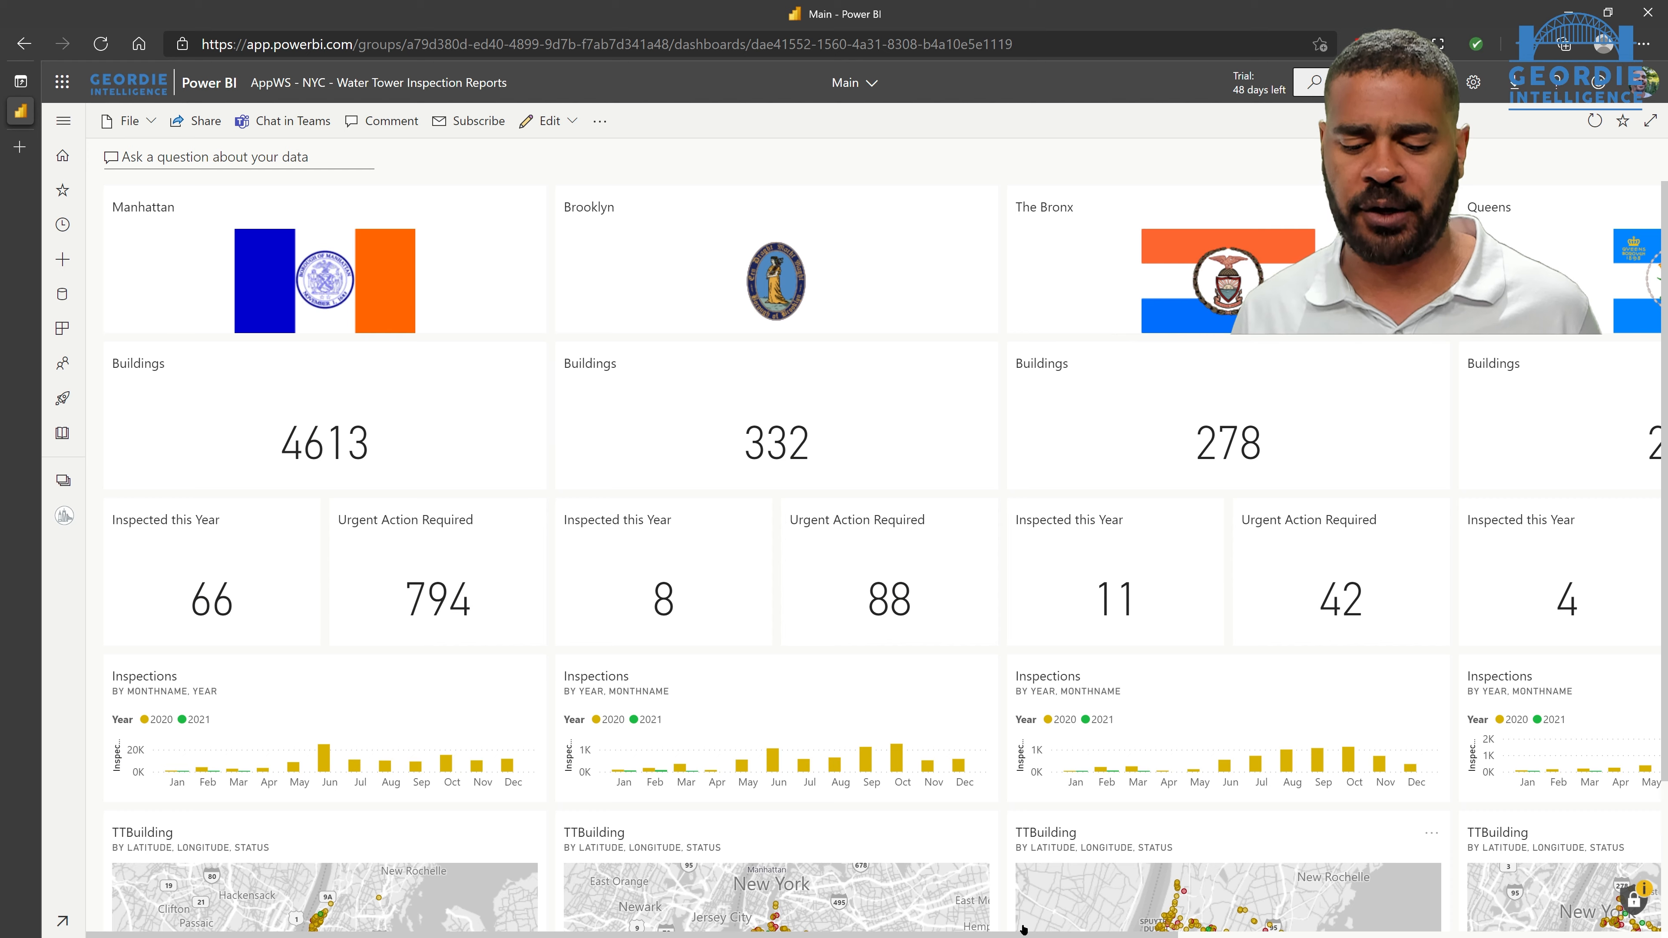
# Examine the building, inspection and urgent-action tiles, charts and maps for all five boroughs on the dashboard.
pyautogui.moveTo(1025, 932); pyautogui.dragTo(1523, 932)
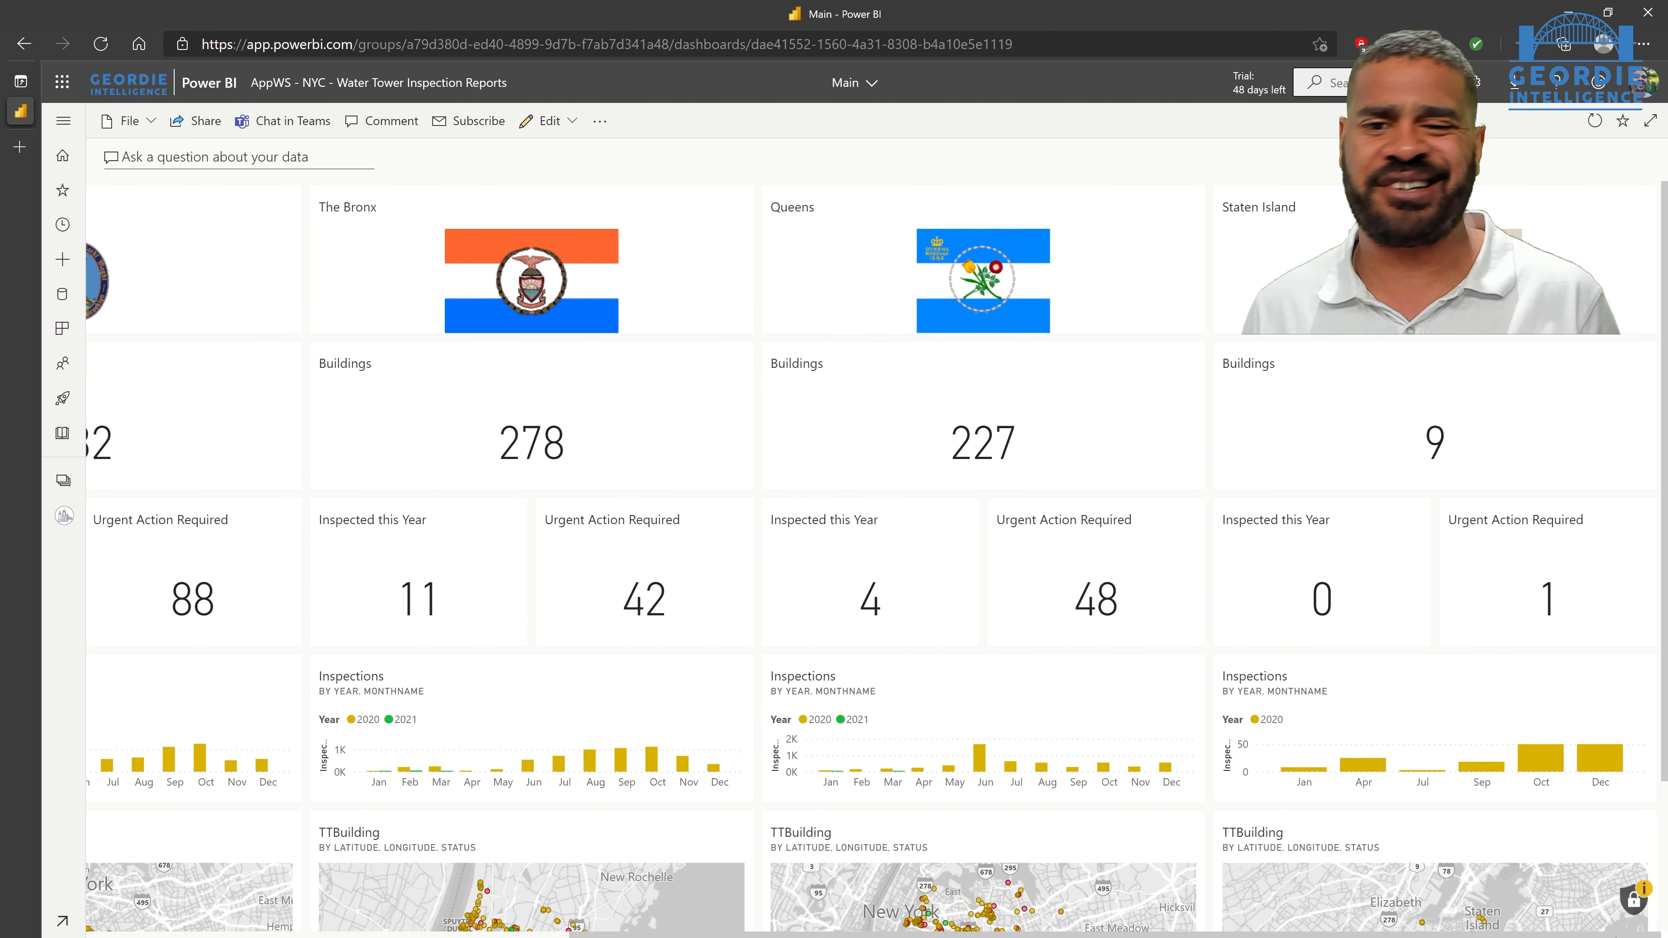
pyautogui.moveTo(1524, 931); pyautogui.dragTo(1012, 932)
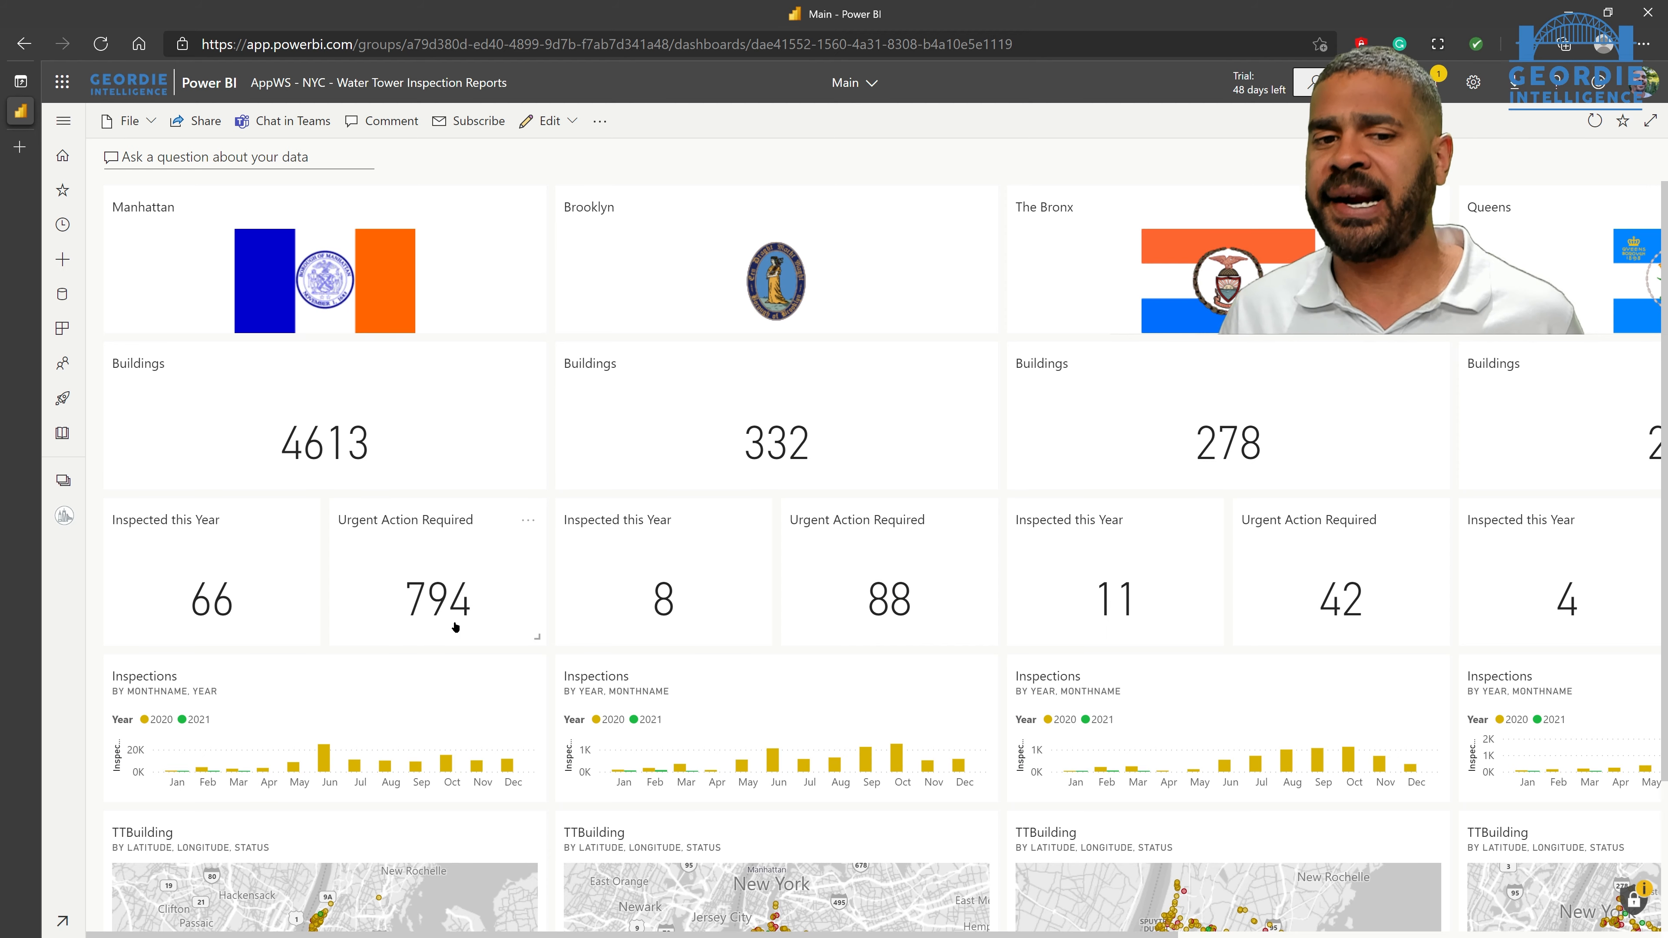
pyautogui.moveTo(469, 619)
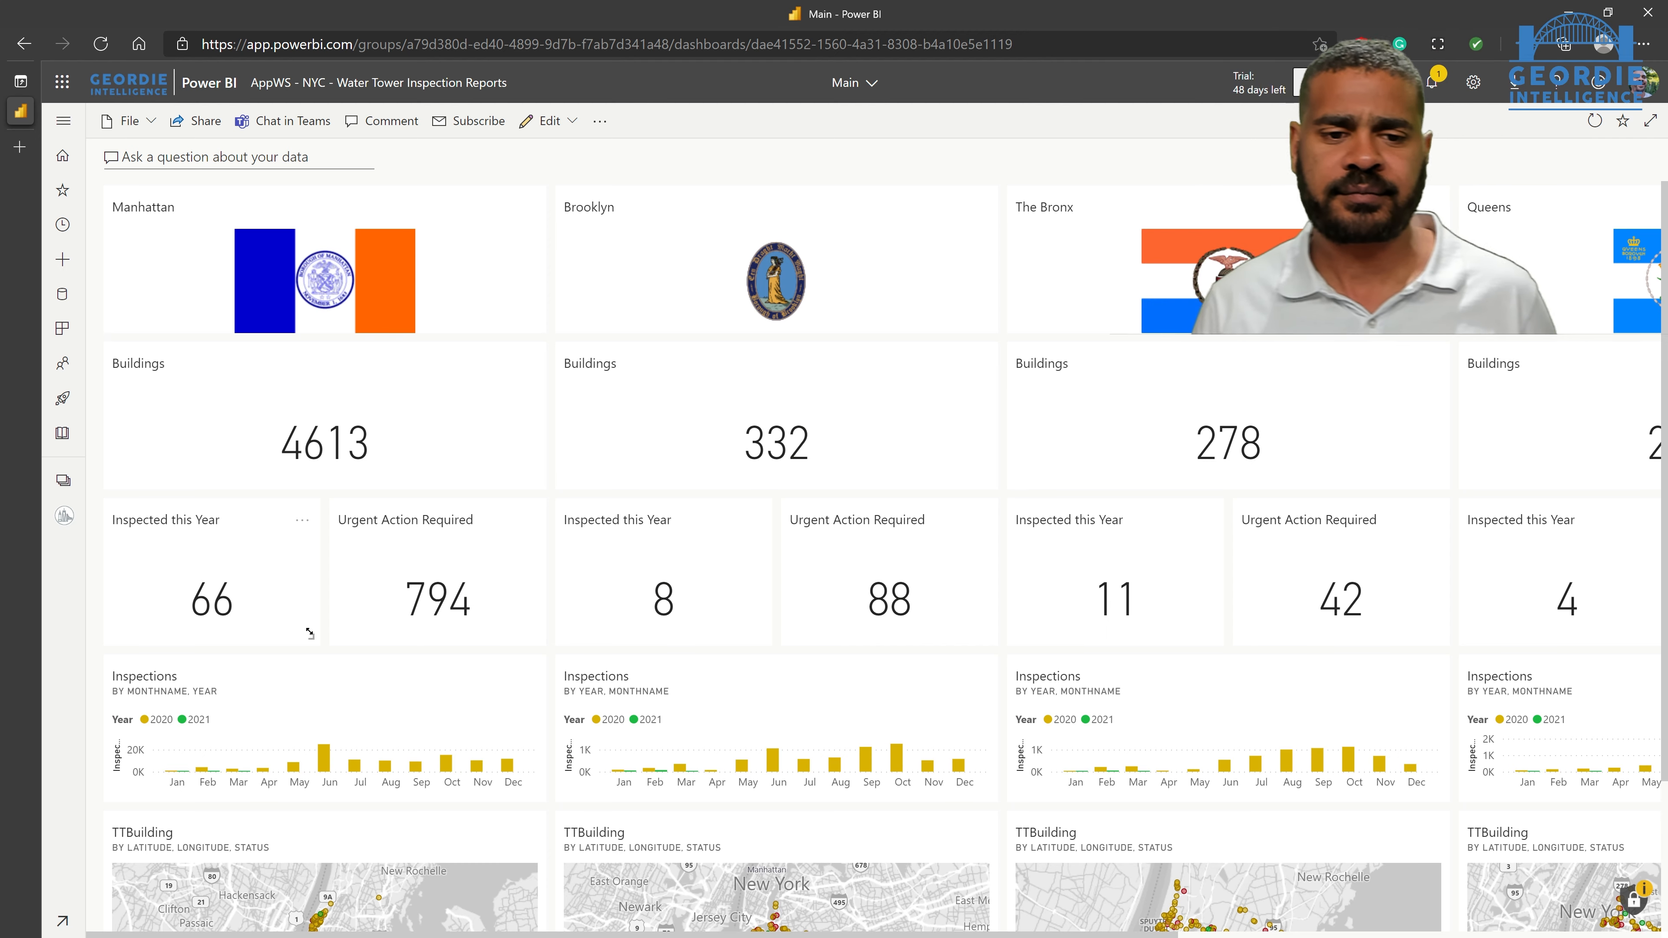
pyautogui.scroll(-3, 309, 633)
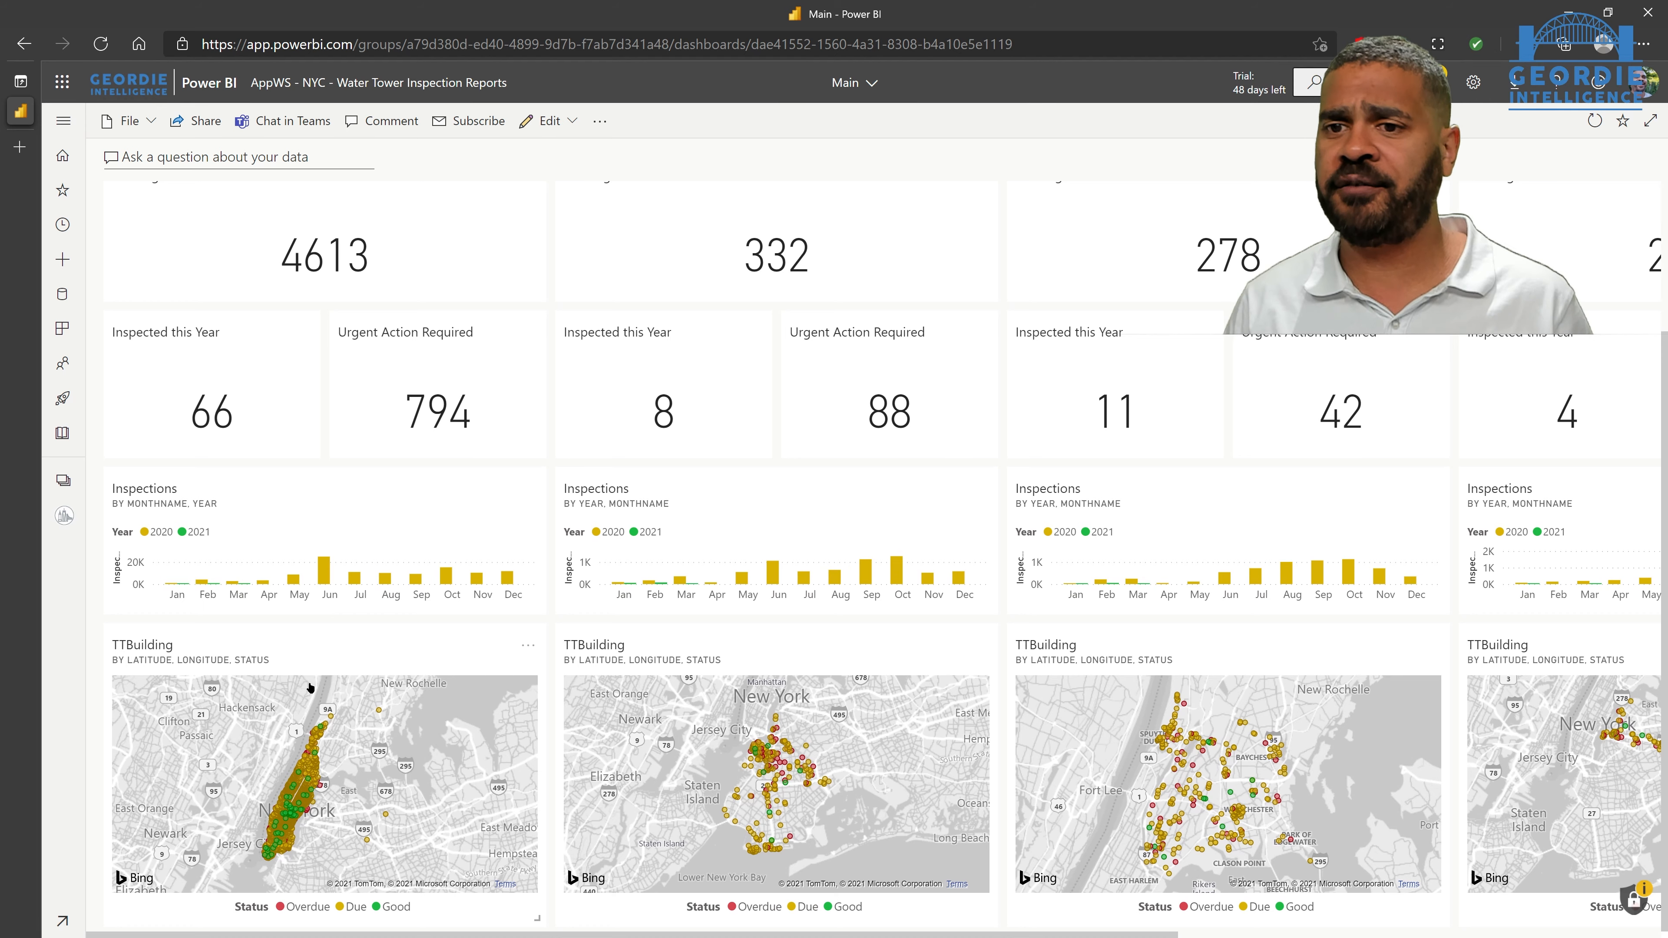
pyautogui.scroll(4, 312, 688)
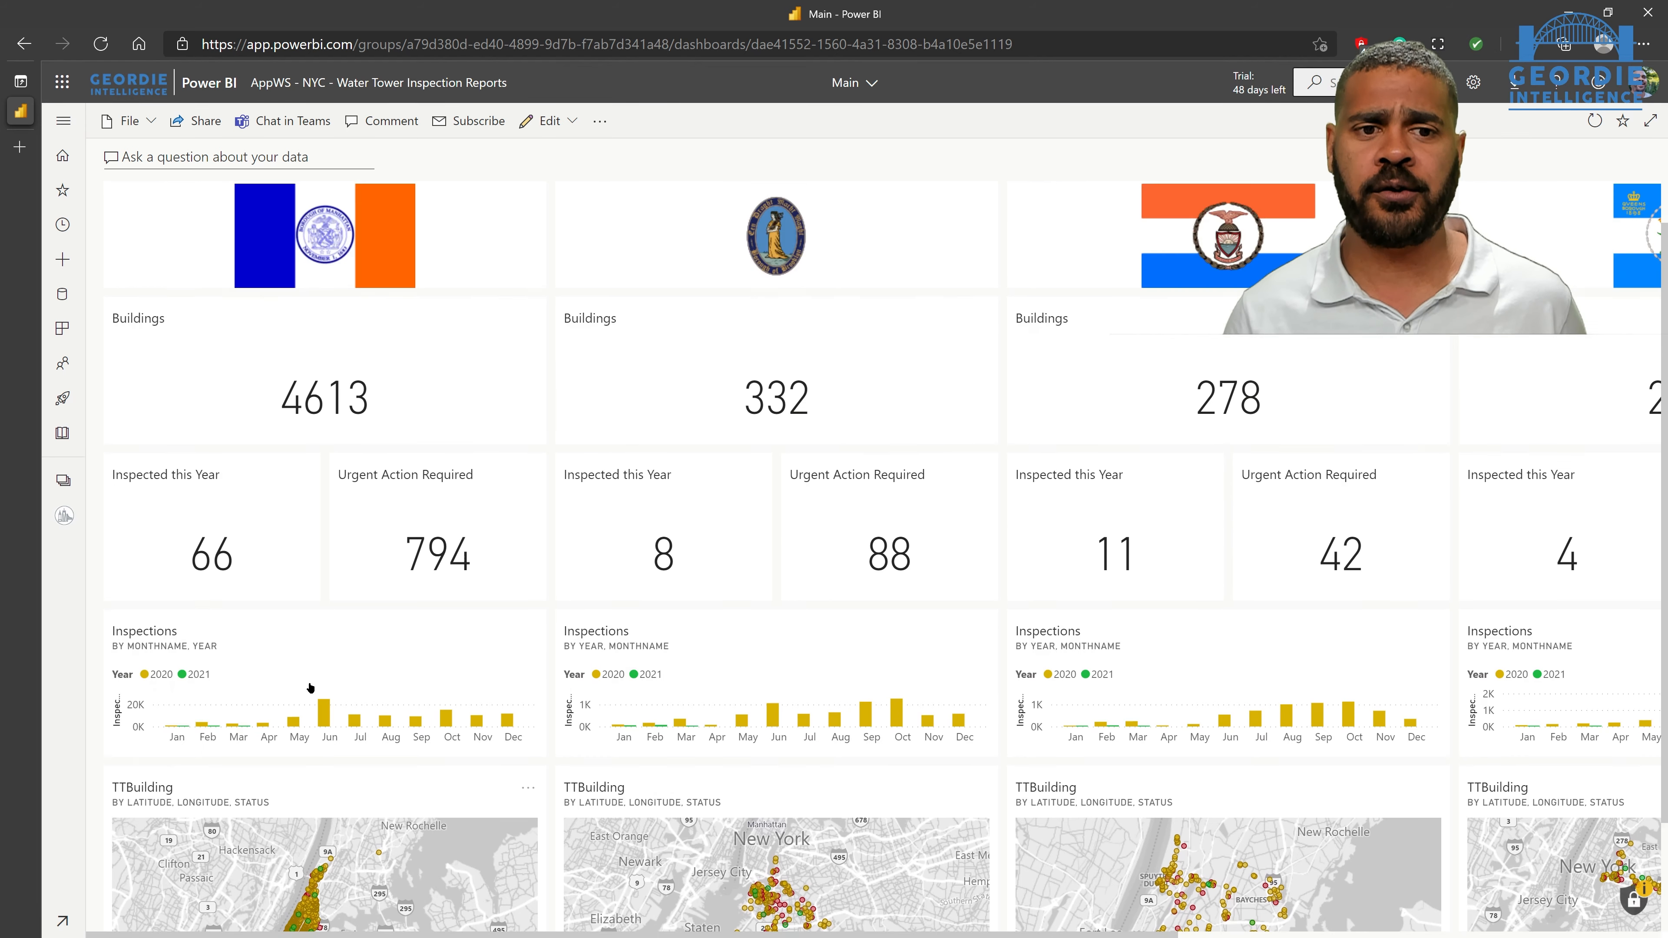
pyautogui.scroll(-4, 324, 507)
pyautogui.scroll(1, 324, 505)
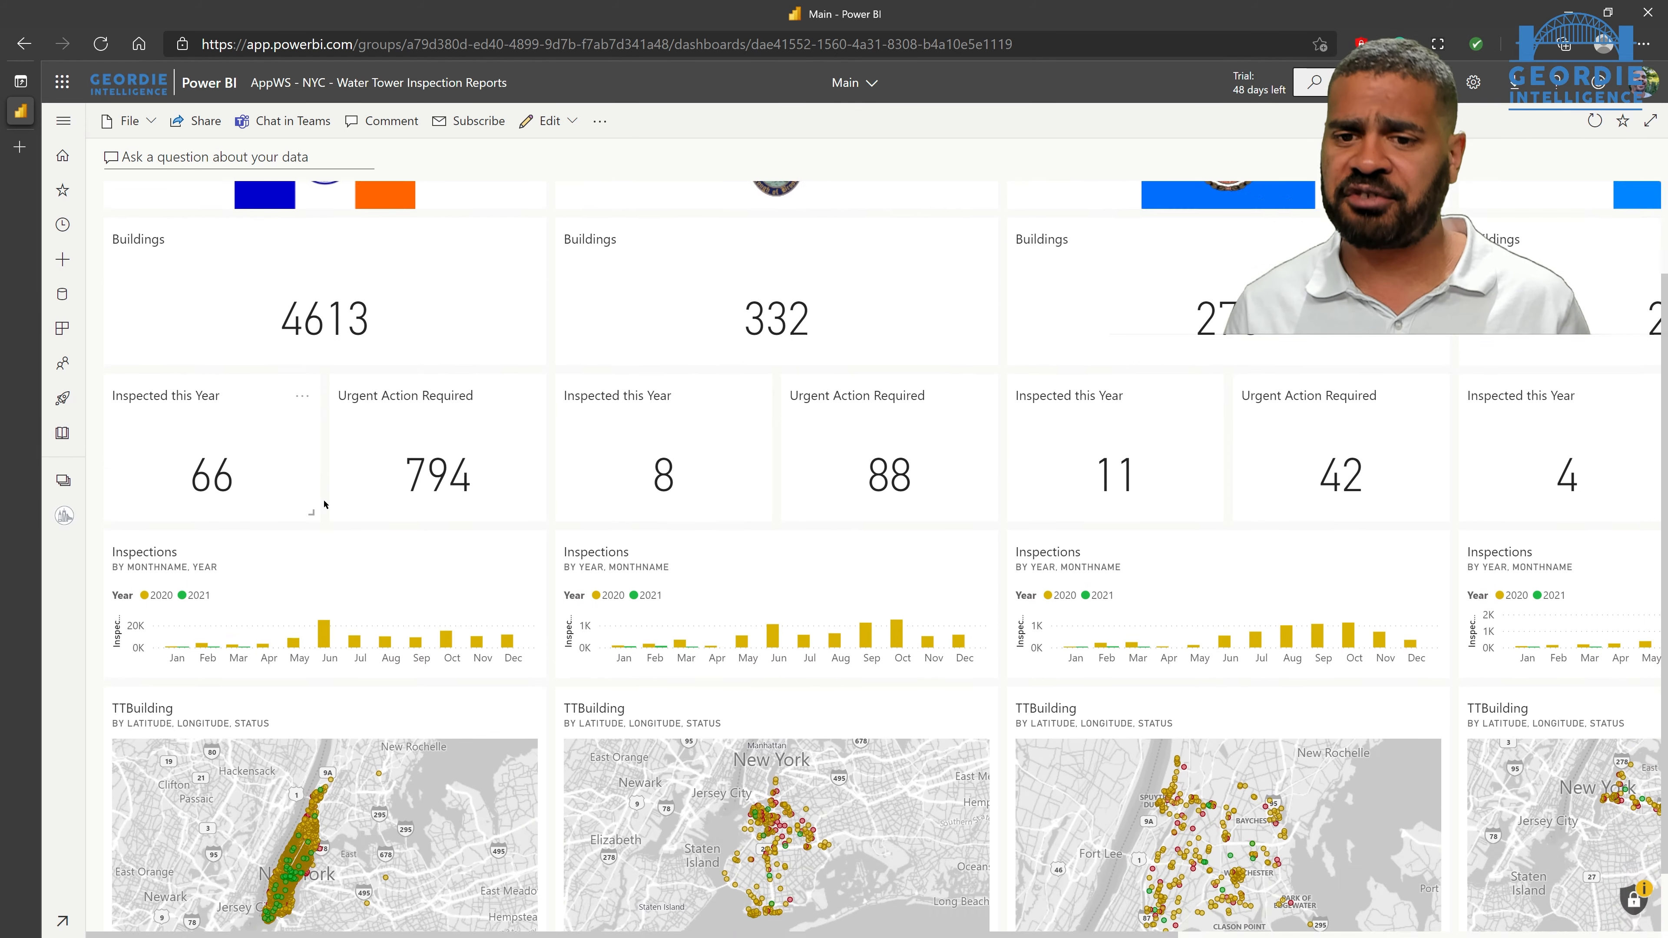
pyautogui.scroll(-1, 325, 513)
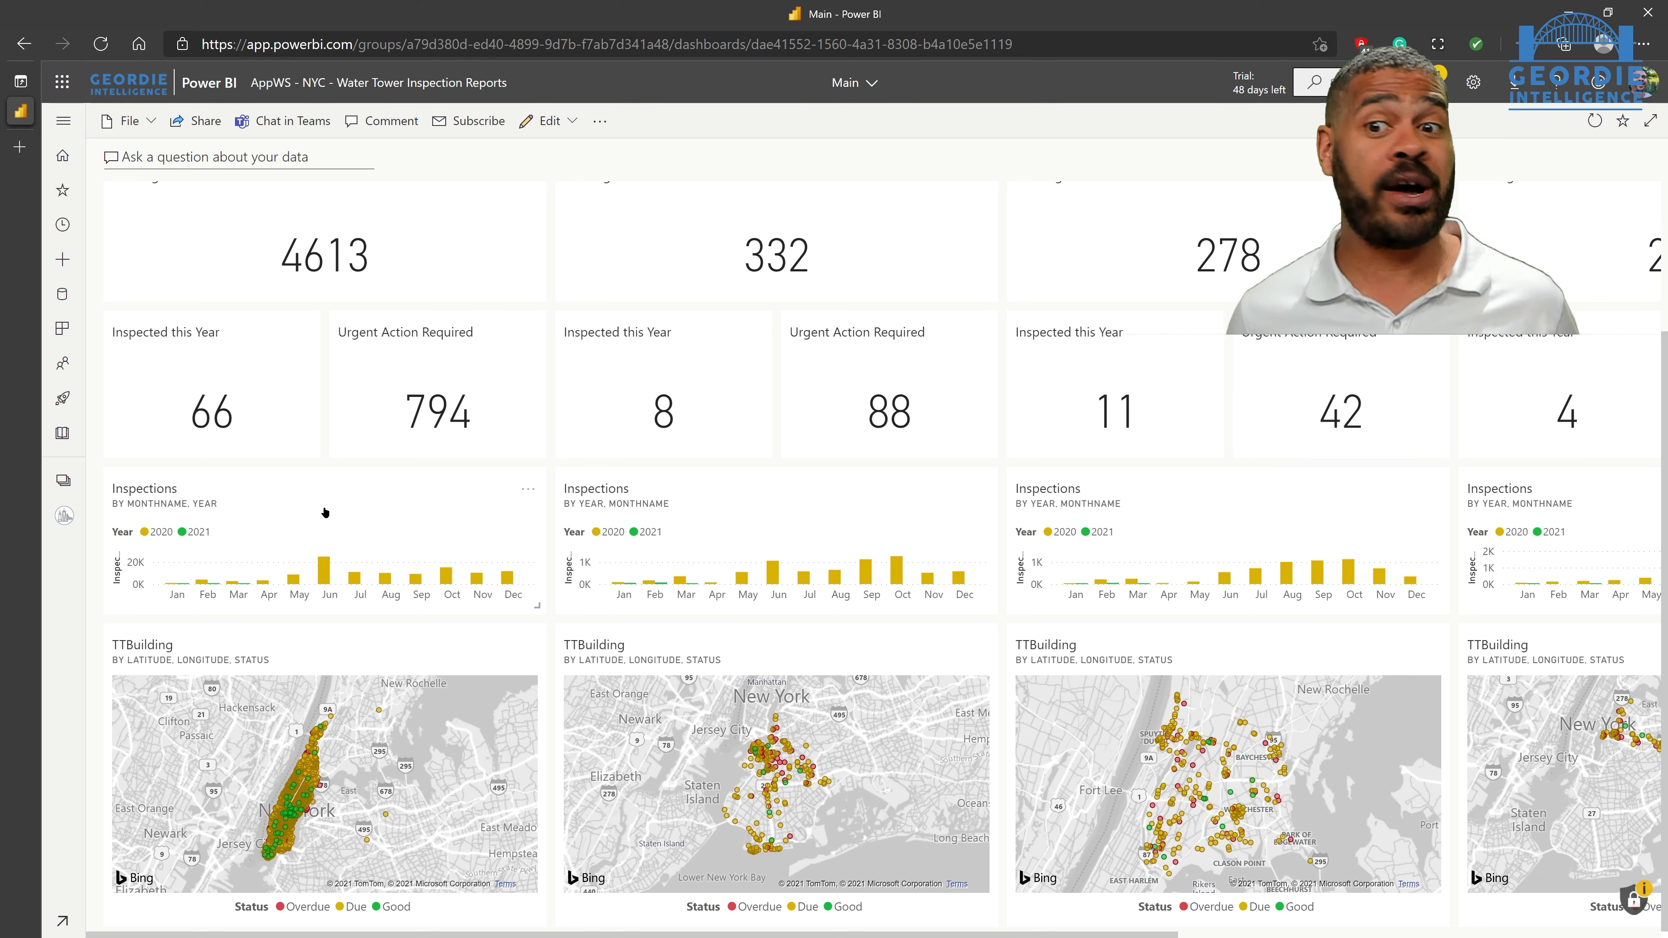
pyautogui.scroll(3, 323, 512)
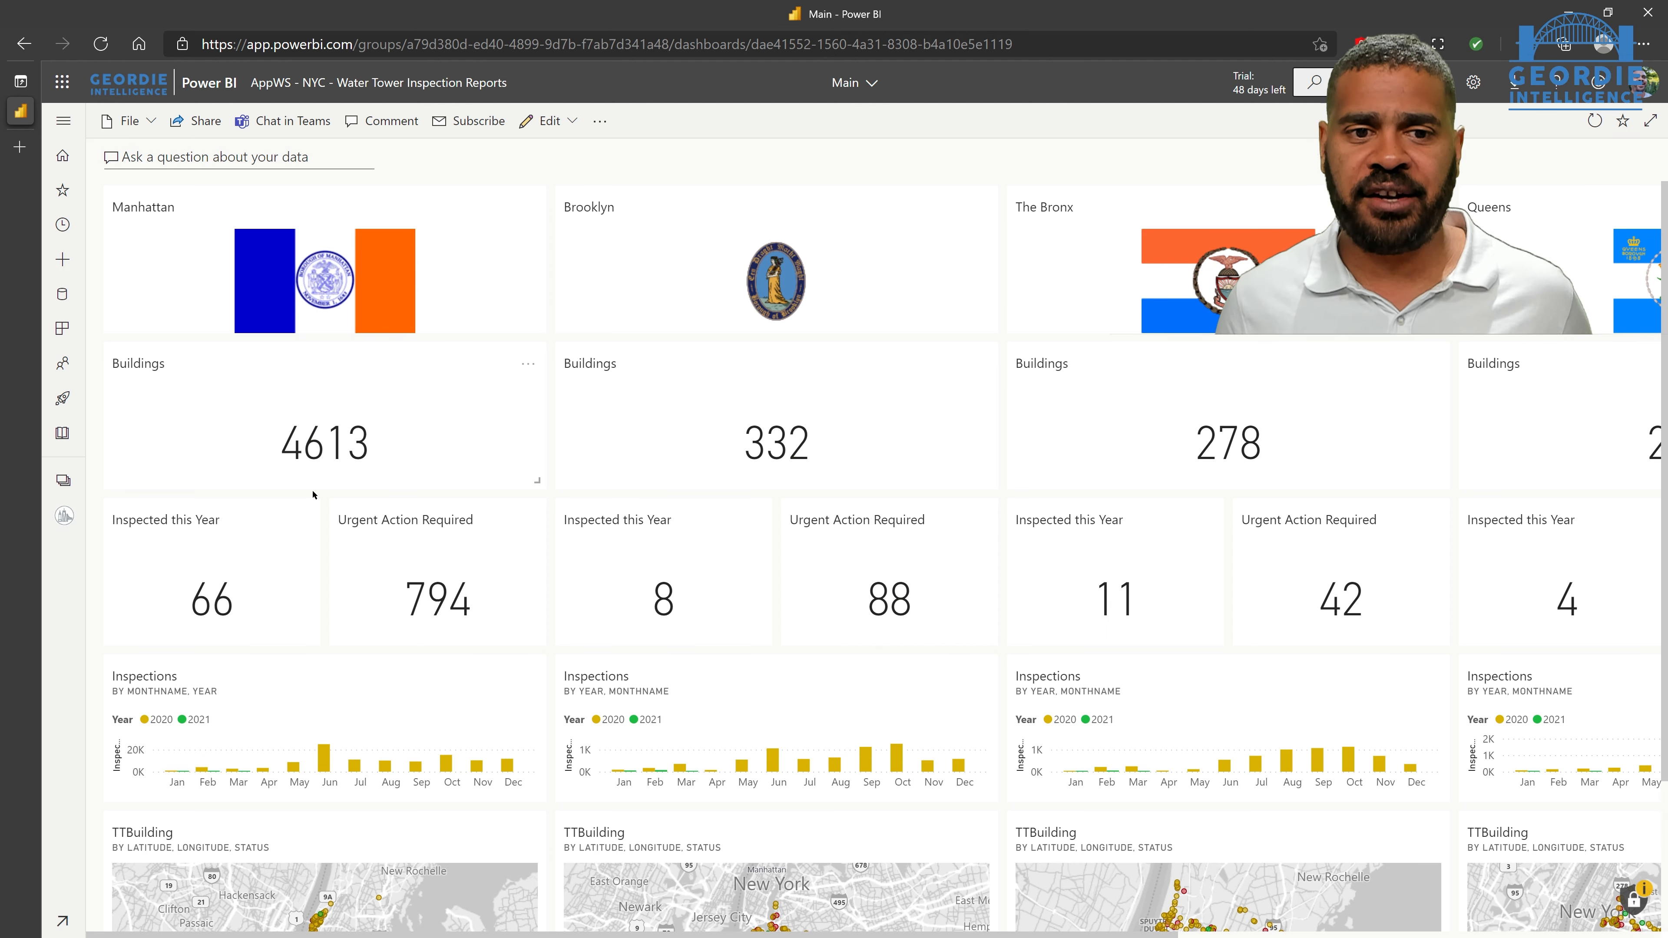
# View the source report behind the Manhattan Buildings tile and return to the Main dashboard.
pyautogui.click(359, 417)
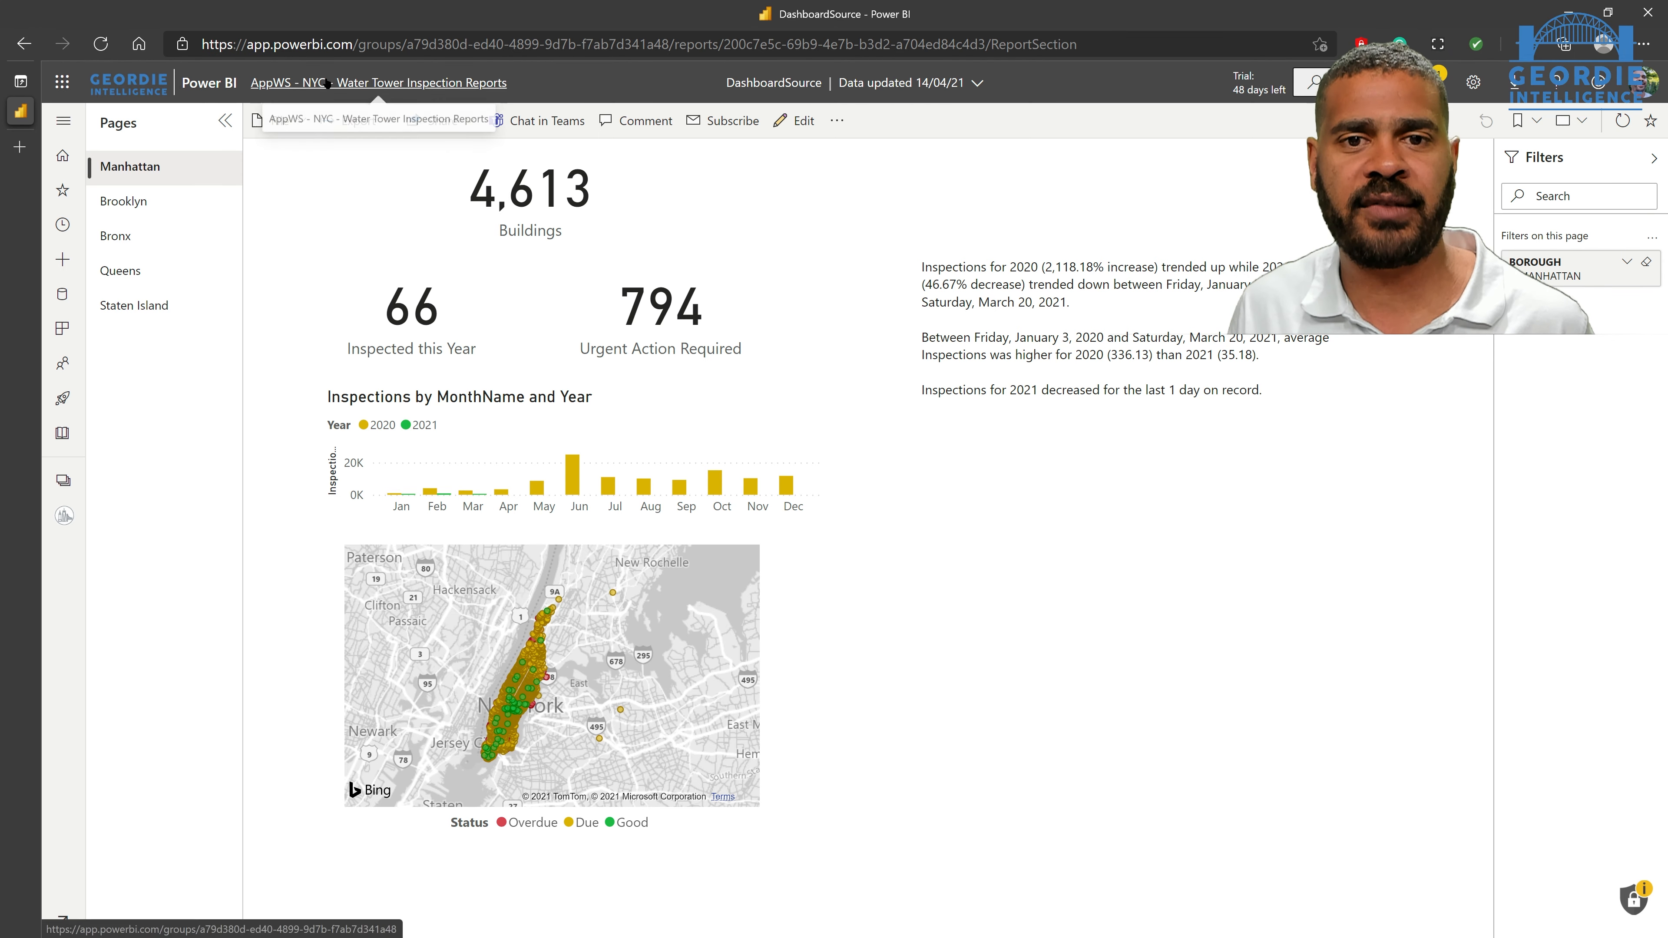
pyautogui.click(24, 54)
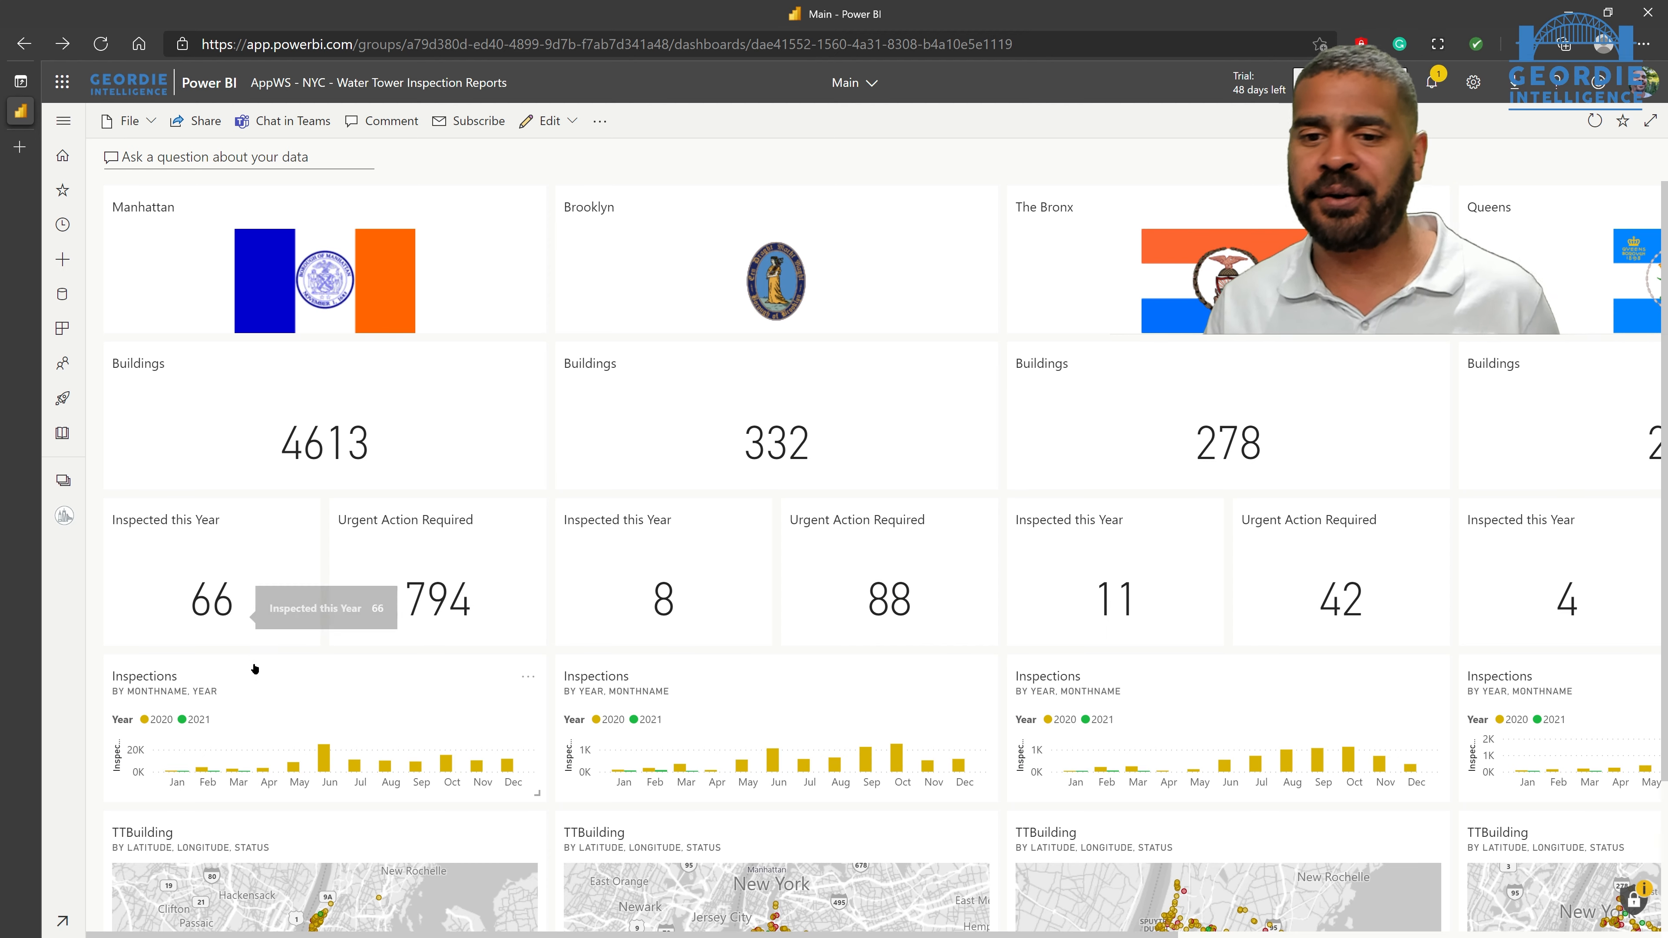
pyautogui.scroll(-3, 265, 736)
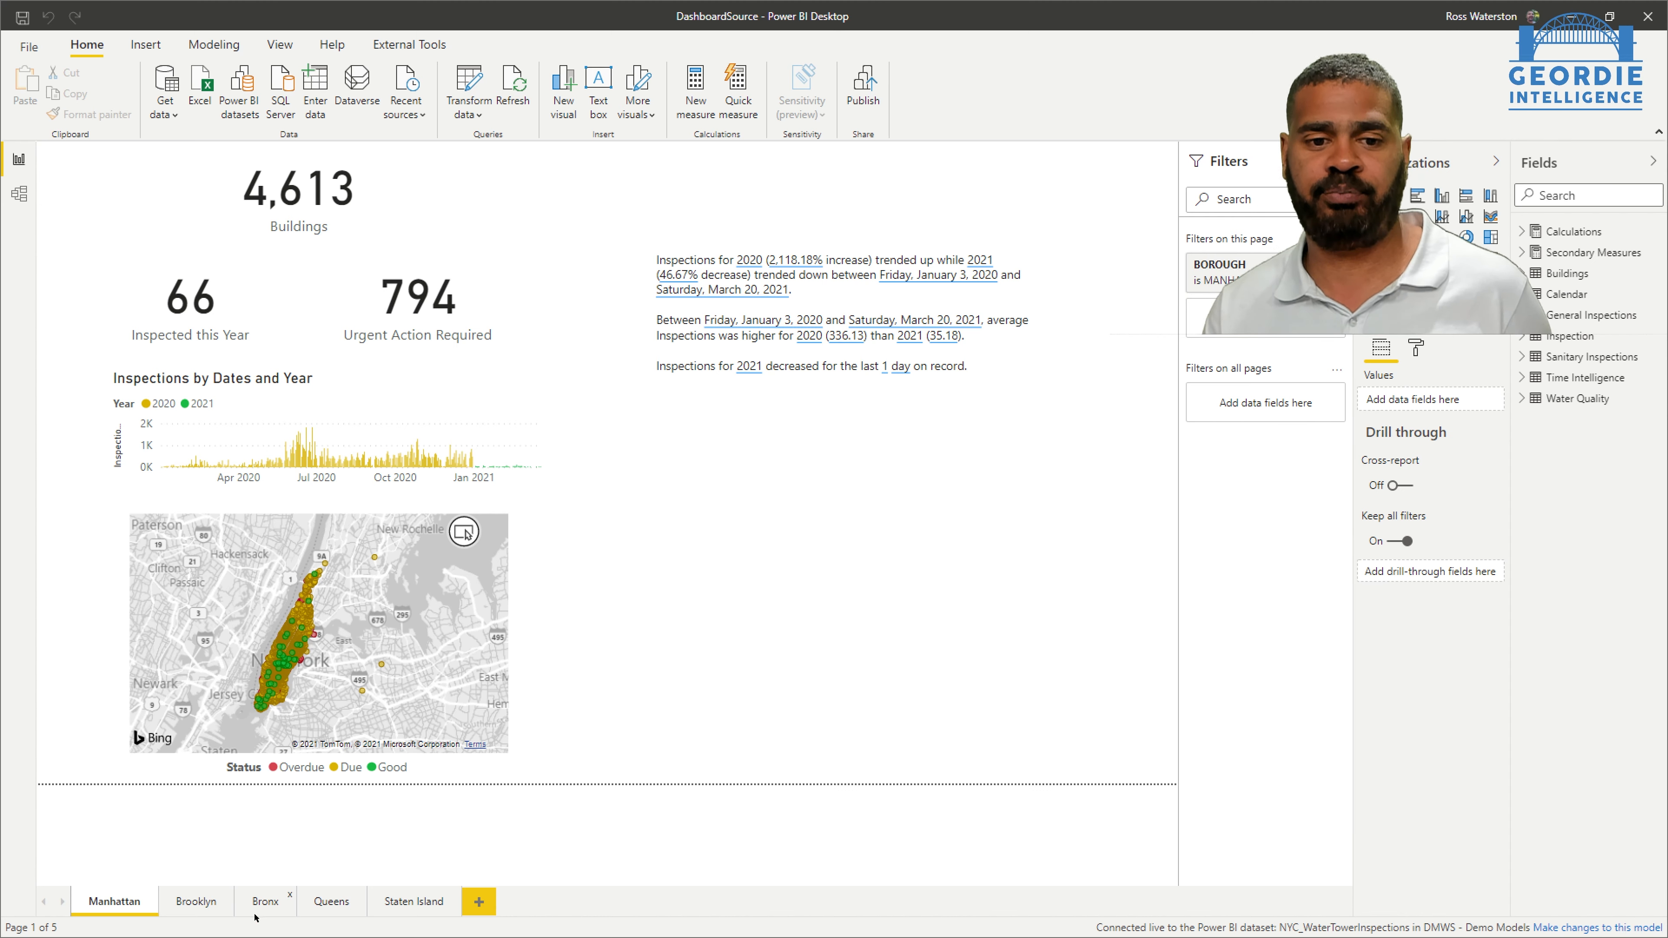
# Review the Brooklyn and Bronx pages of the DashboardSource report, ending on the Manhattan page with its narrative summary.
pyautogui.click(205, 912)
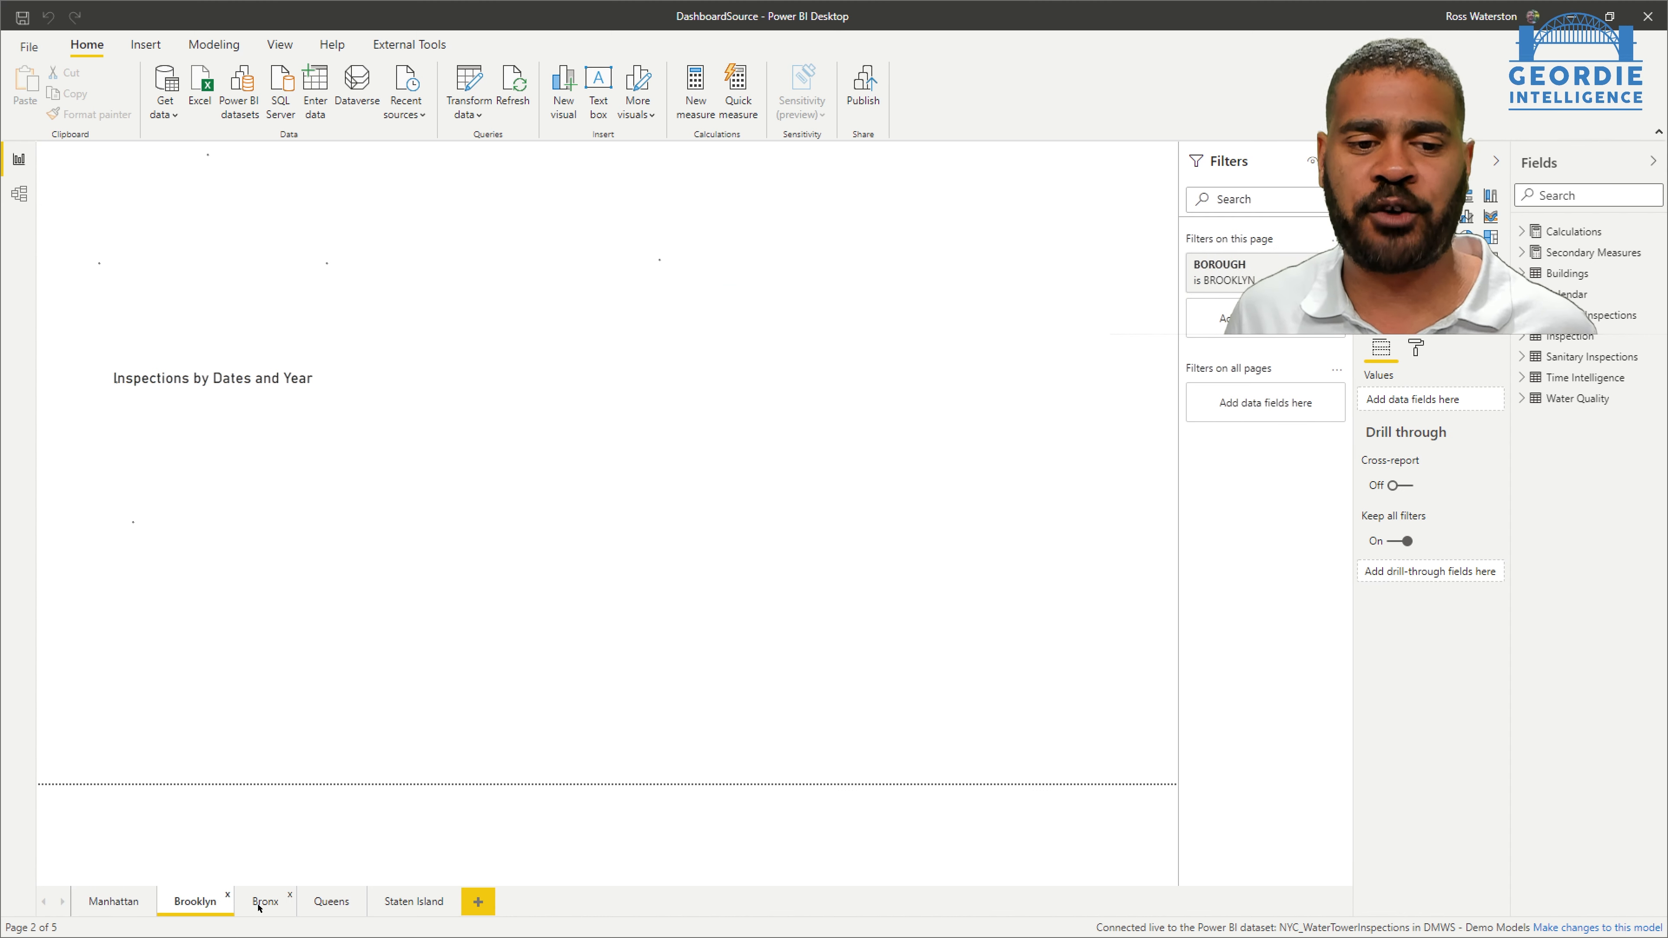
pyautogui.click(263, 904)
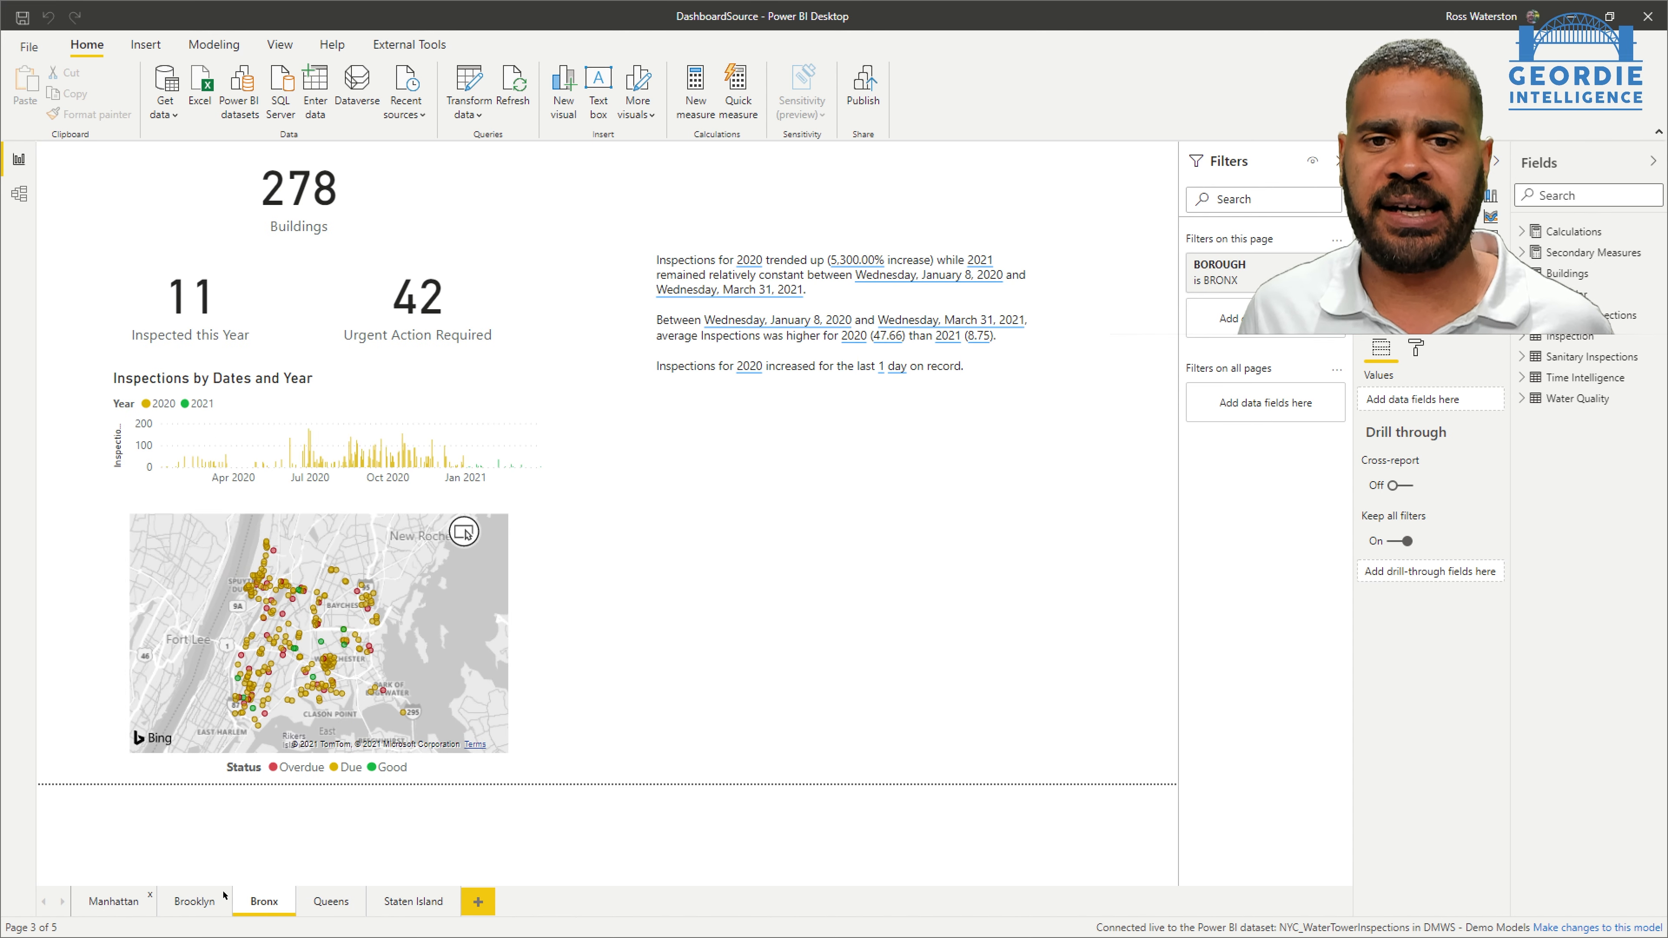
pyautogui.click(114, 901)
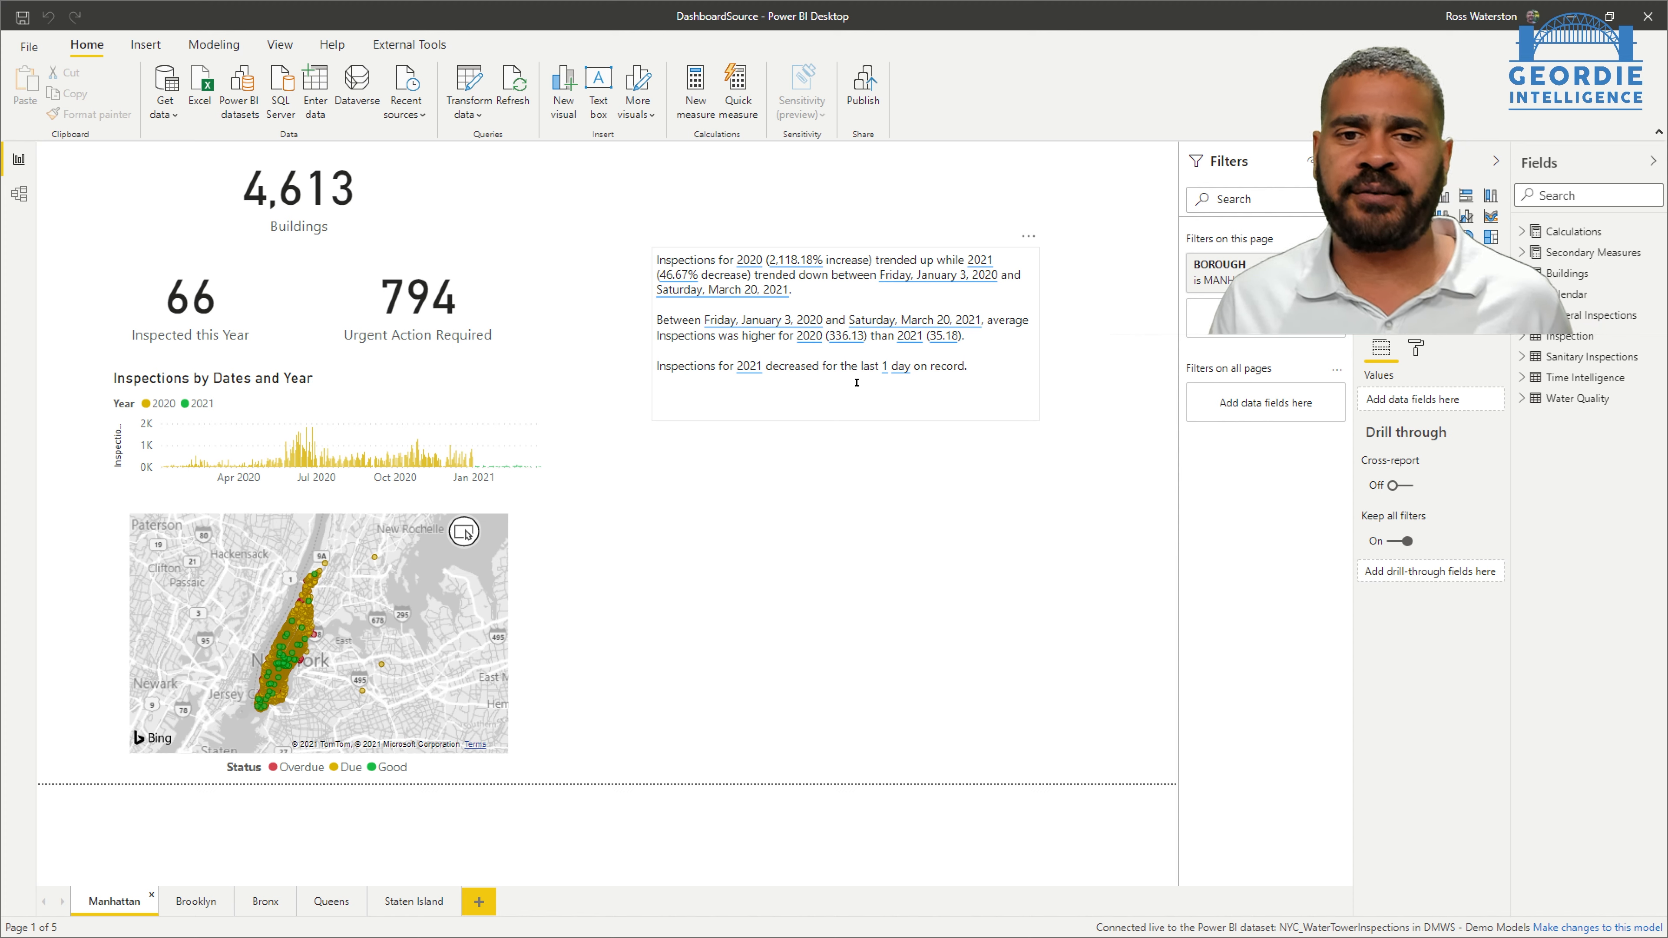
pyautogui.click(856, 383)
pyautogui.click(1059, 427)
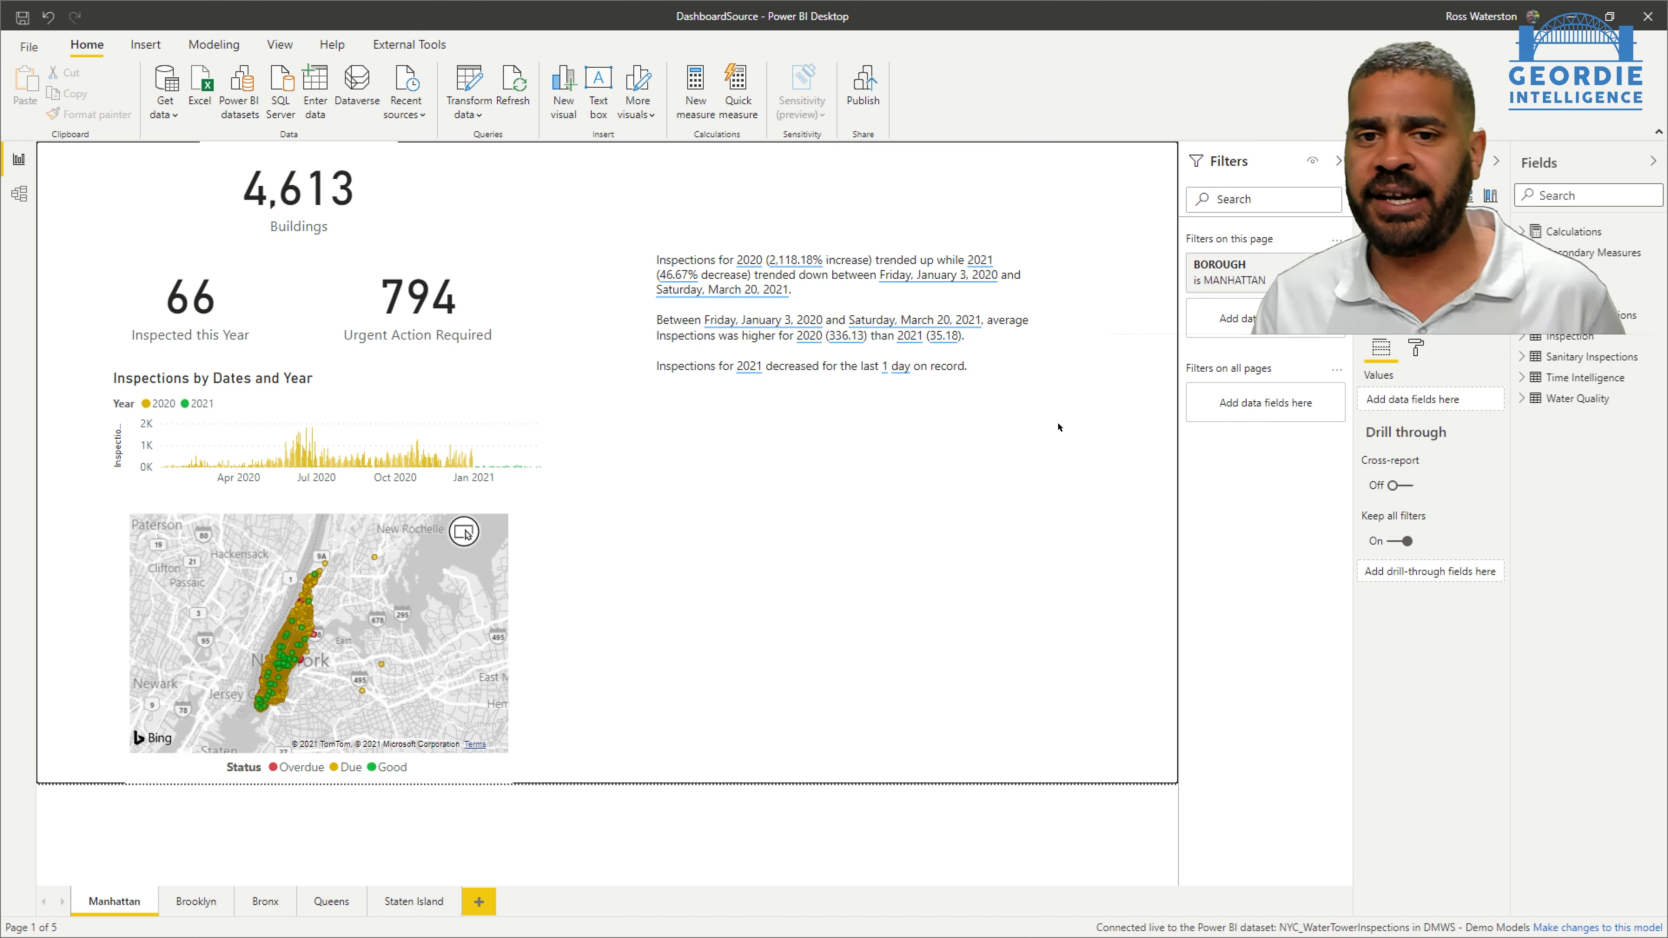
pyautogui.click(1038, 414)
pyautogui.click(1015, 441)
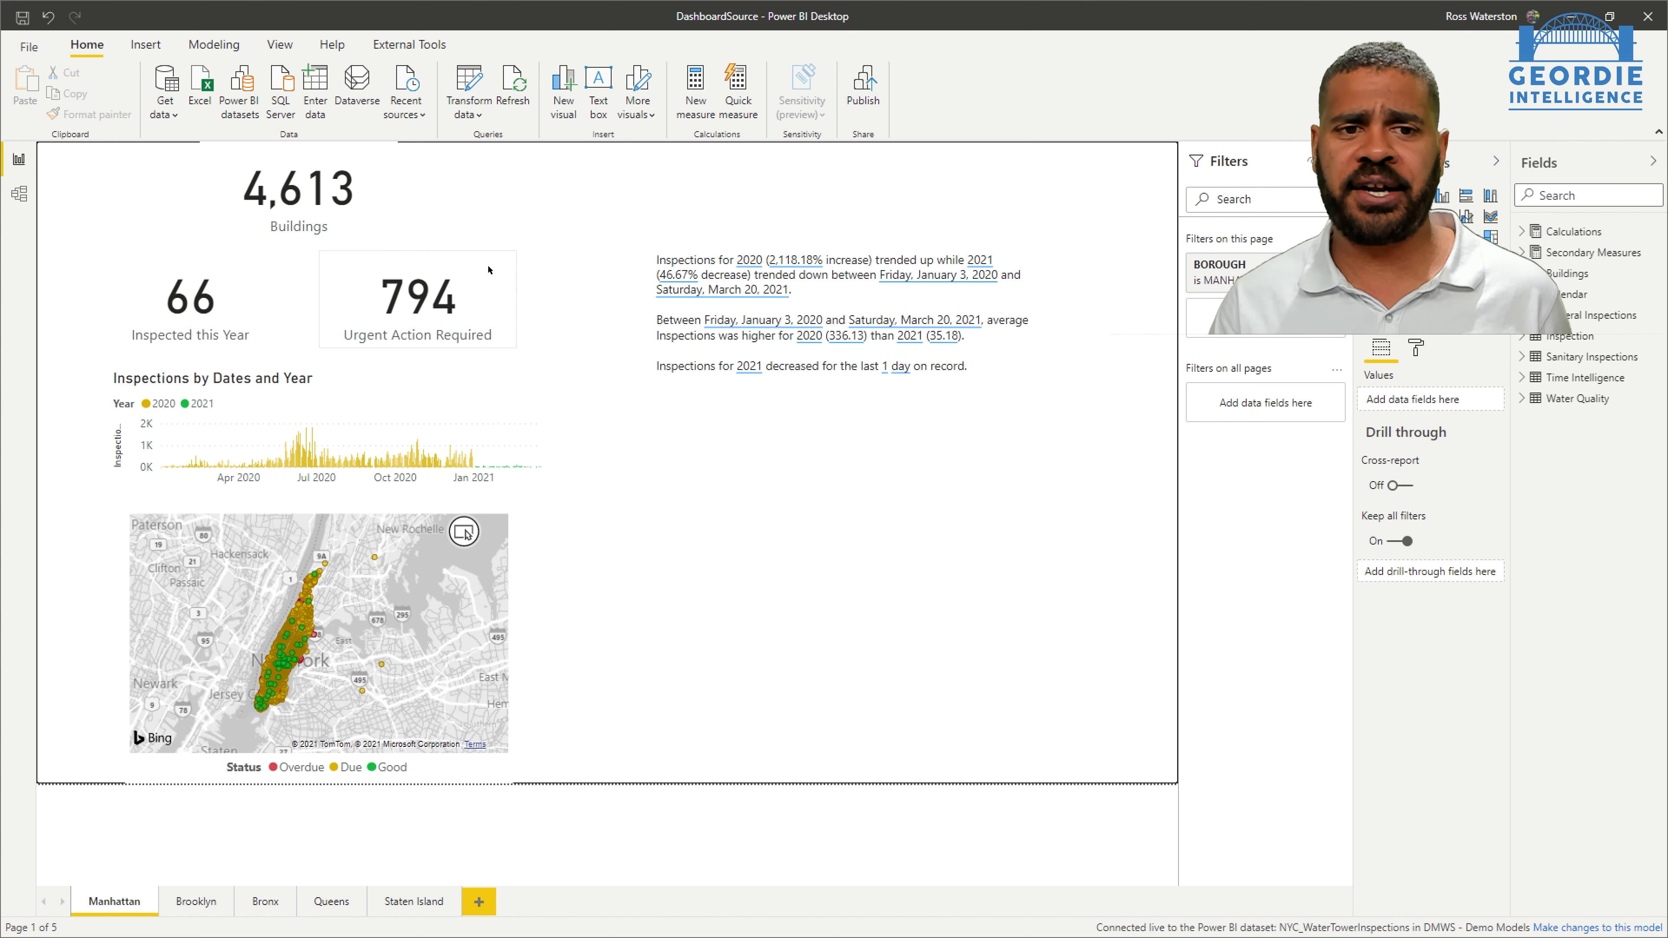
# Create a new measure in the Secondary Measures table.
pyautogui.click(1553, 252)
pyautogui.rightClick(1553, 253)
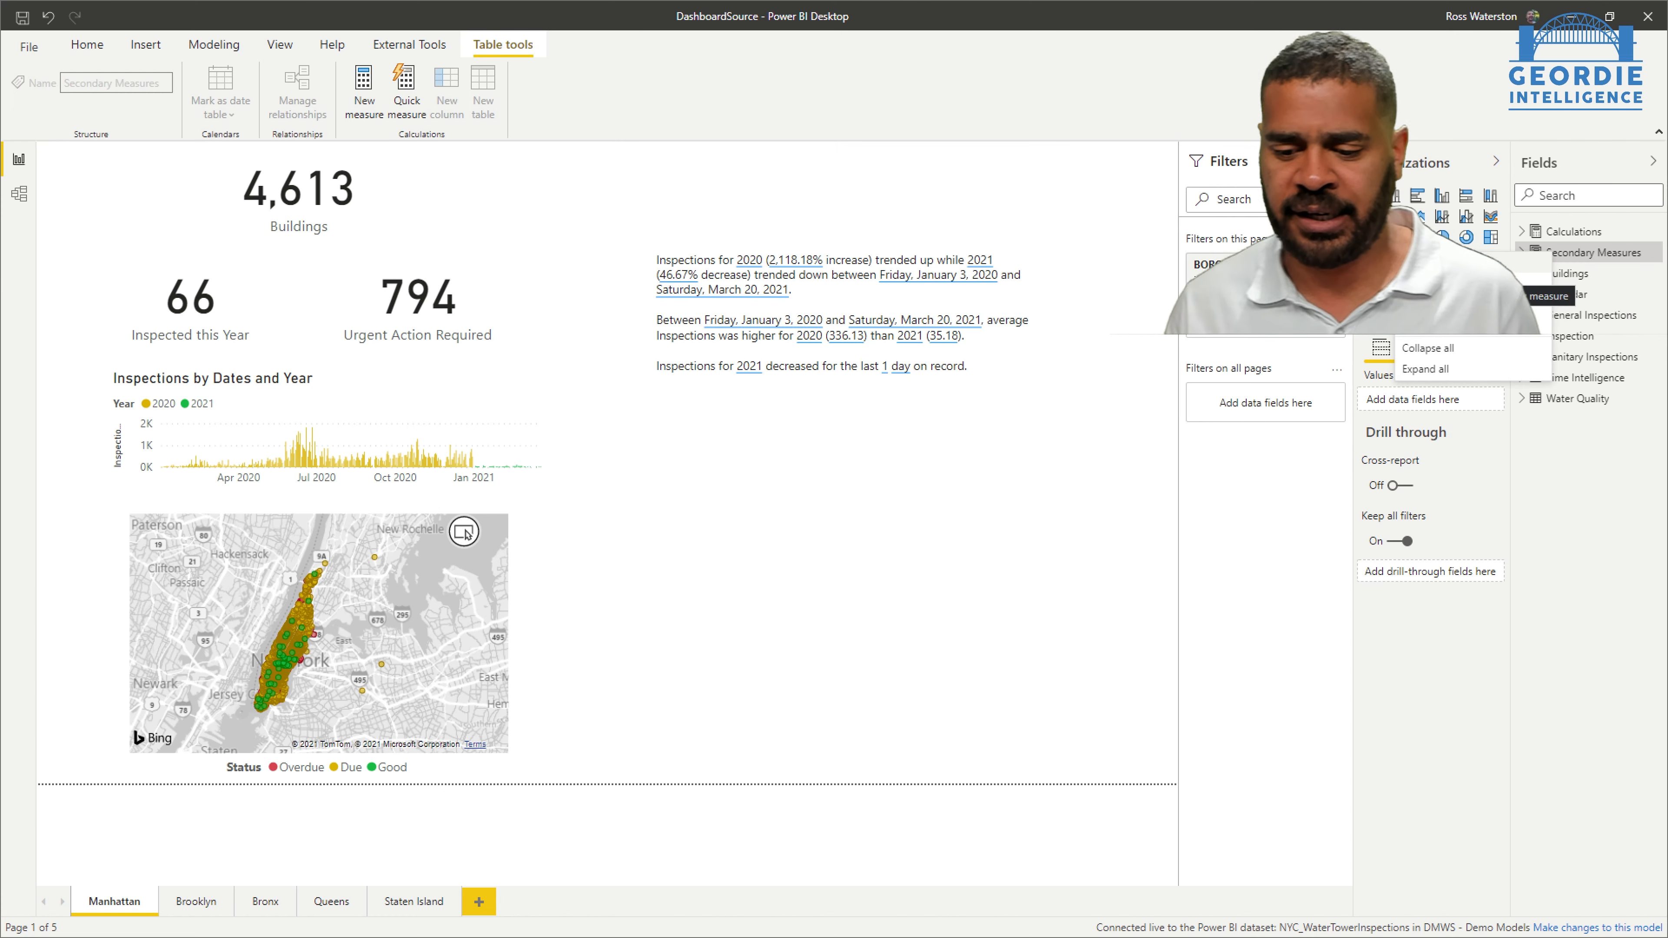
pyautogui.click(1533, 264)
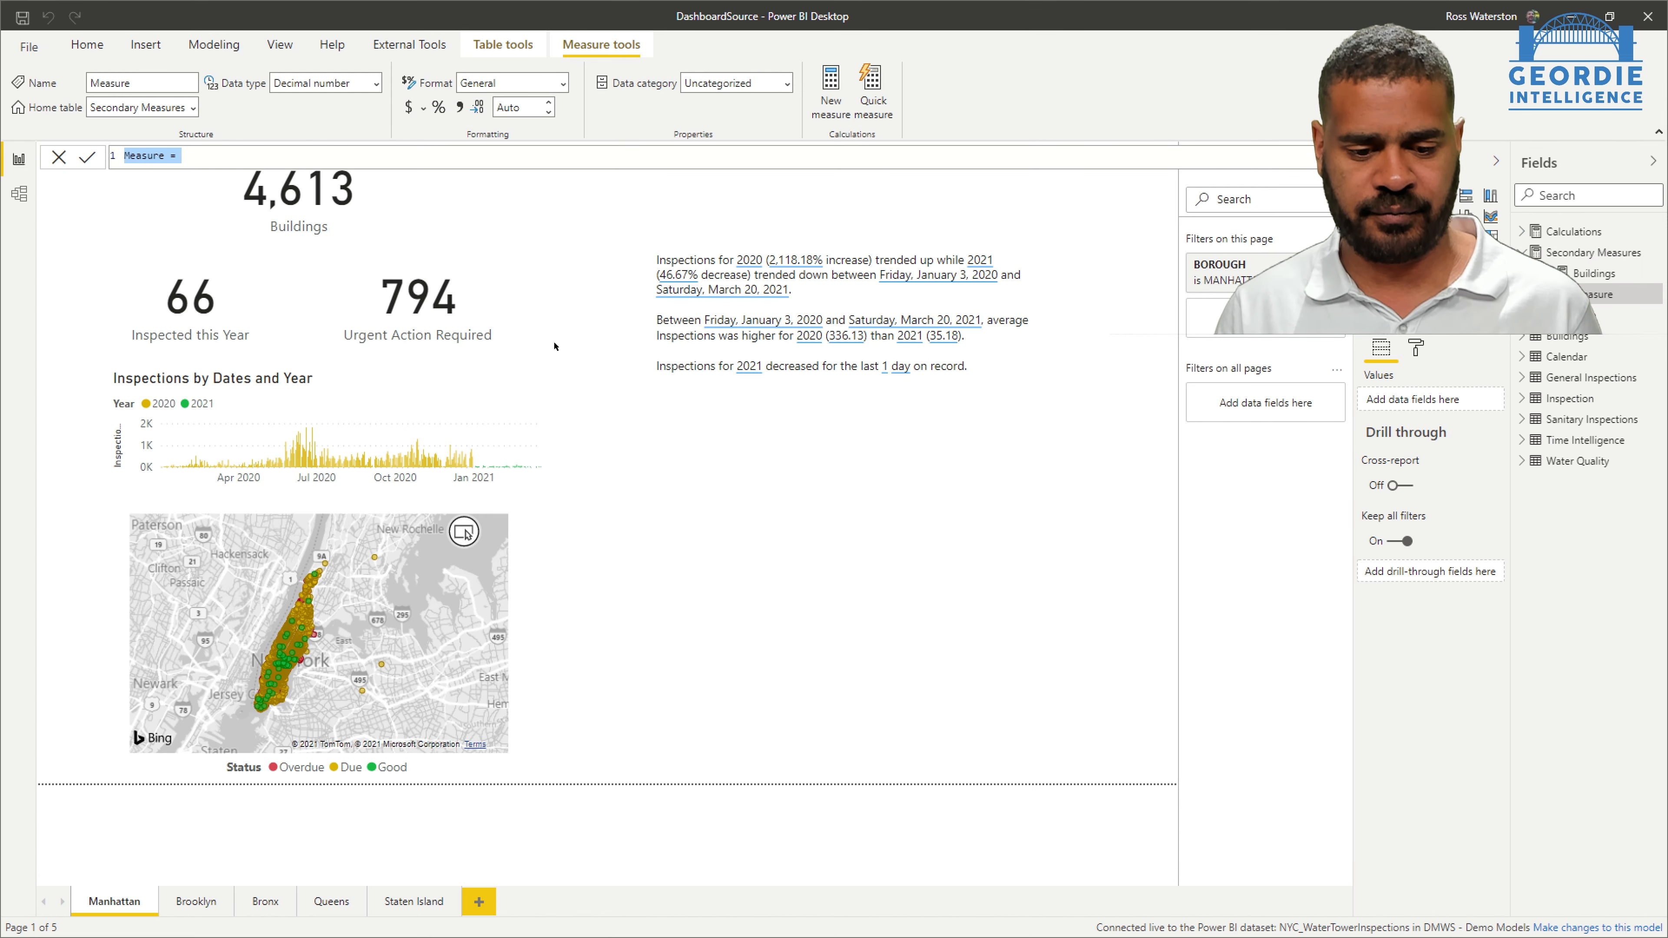
# Replace the new measure's default name with Text, followed by an equals sign.
pyautogui.write('Test')
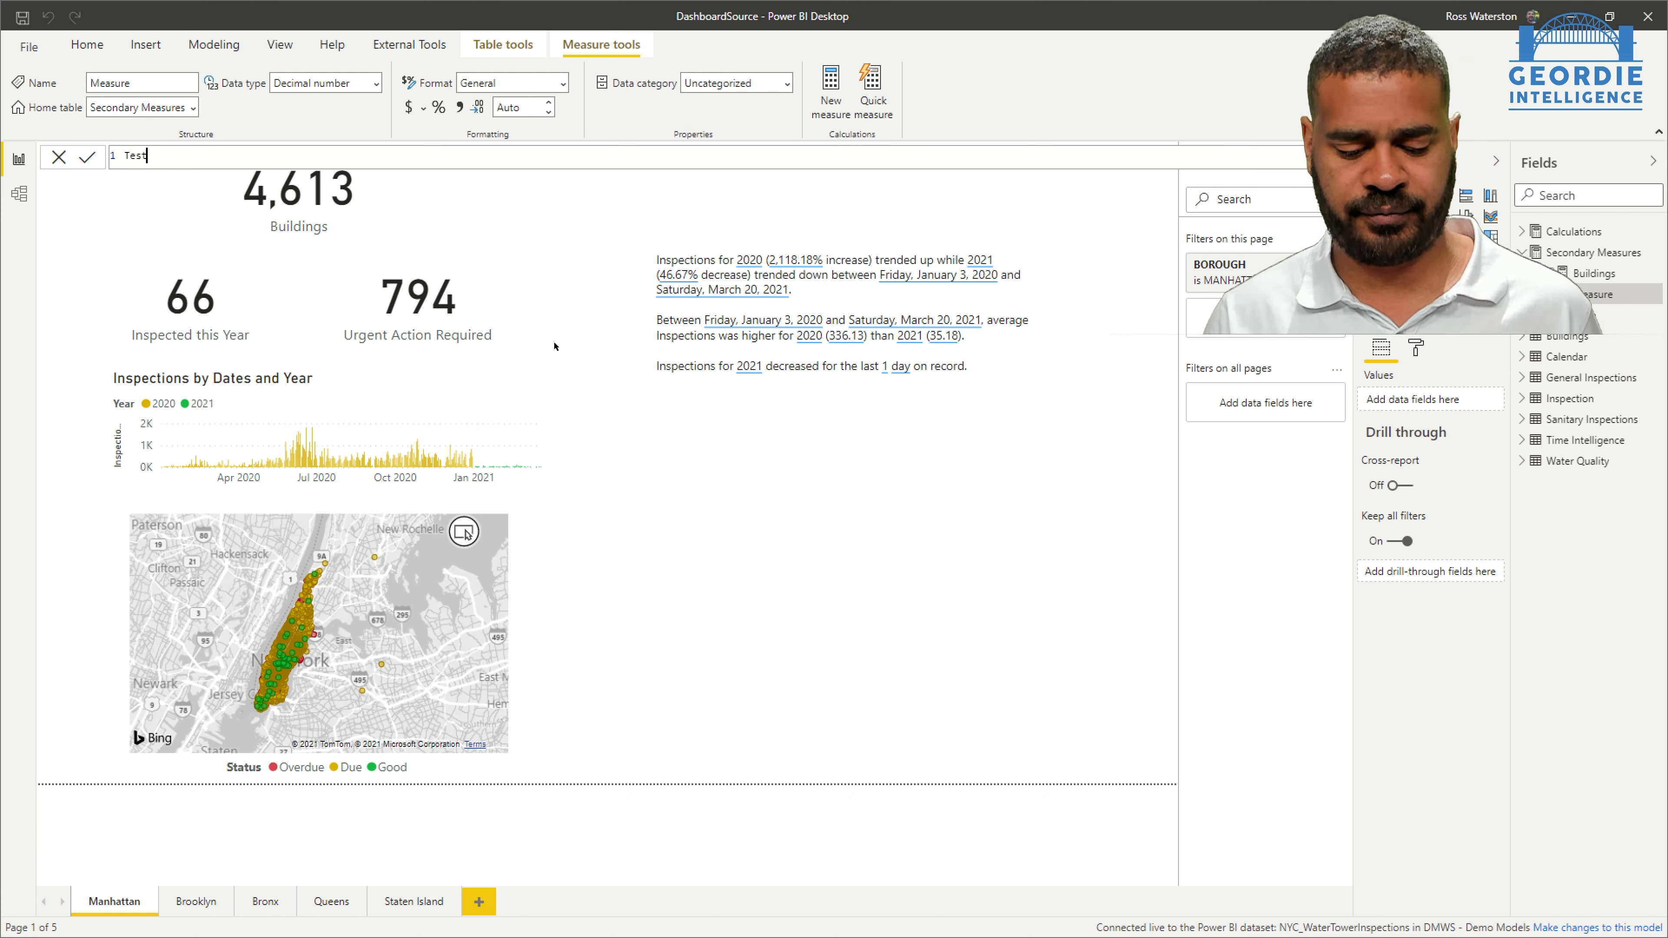
pyautogui.press('BackSpace')
pyautogui.write('xt =')
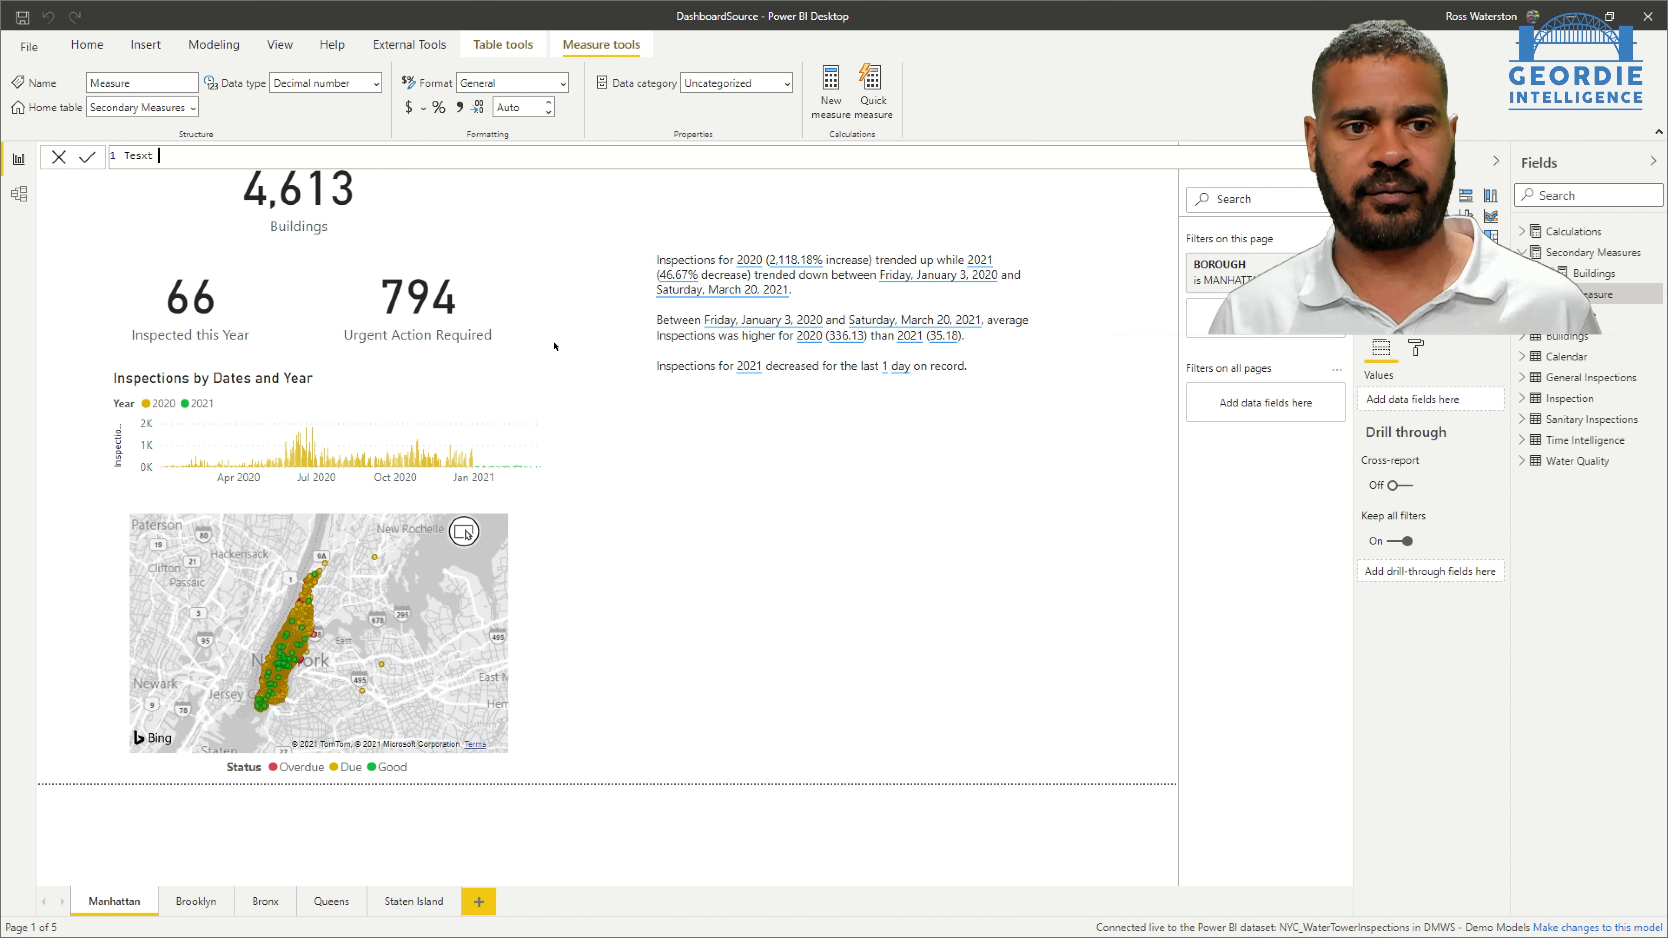
pyautogui.press('BackSpace')
pyautogui.press('BackSpace')
pyautogui.press('BackSpace')
pyautogui.press('BackSpace')
pyautogui.press('BackSpace')
pyautogui.press('BackSpace')
pyautogui.write('xt =')
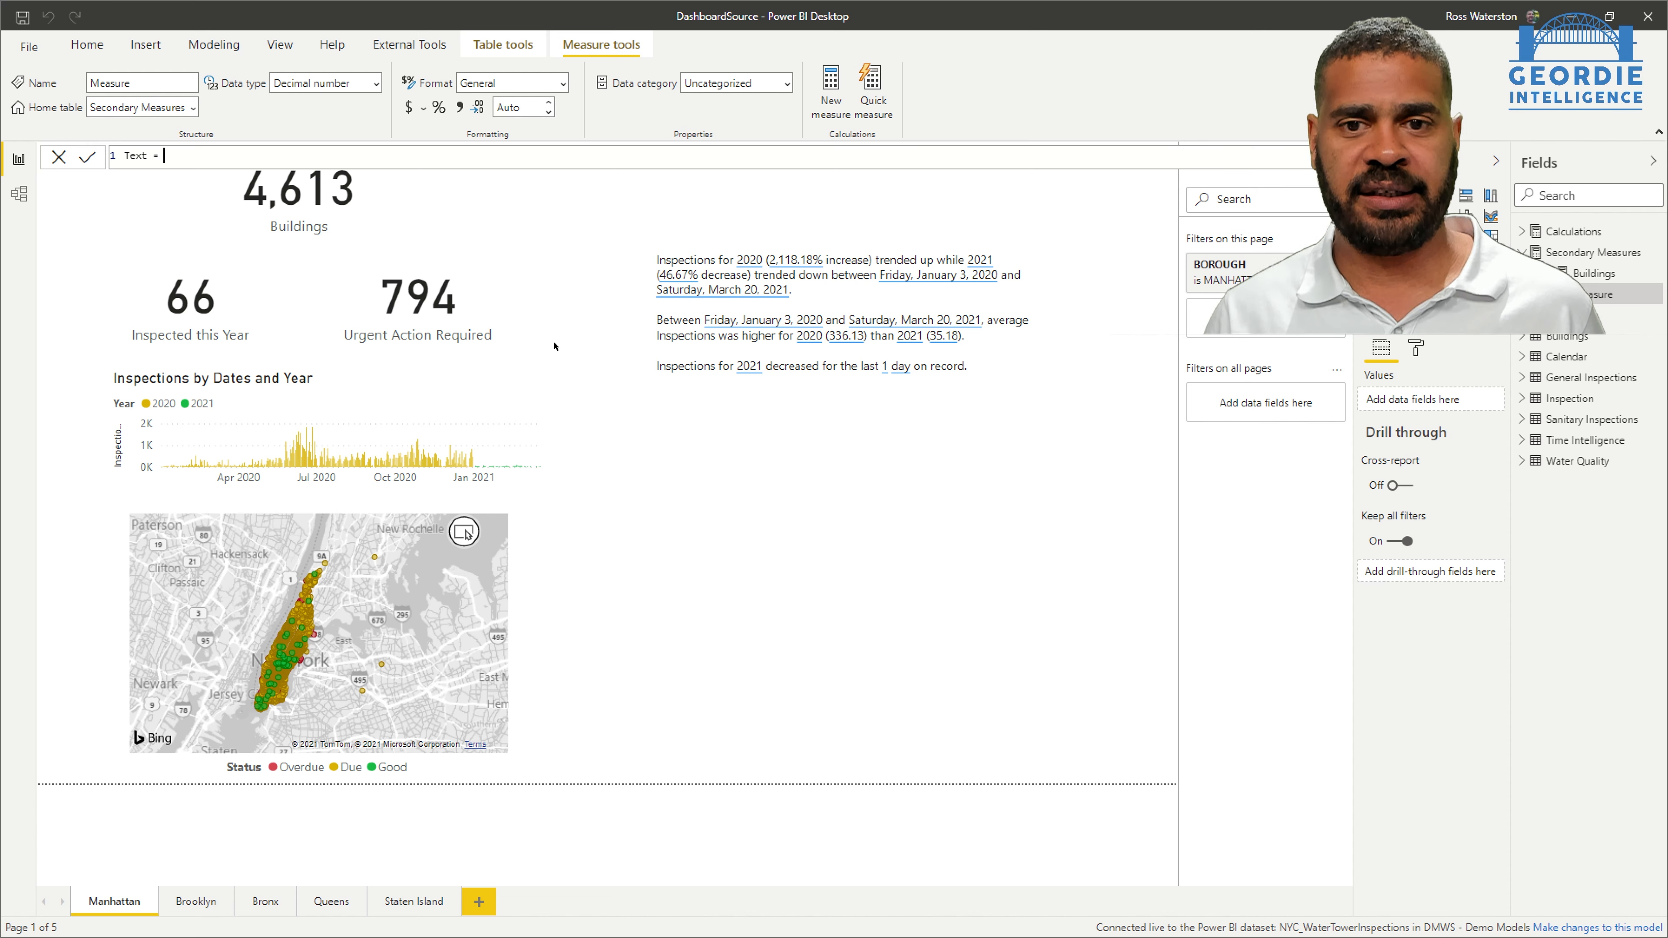
# Enlarge the formula text and define a variable Buildings equal to [Count of Buildings] on a new line.
pyautogui.hotkey('shift', 'Return')
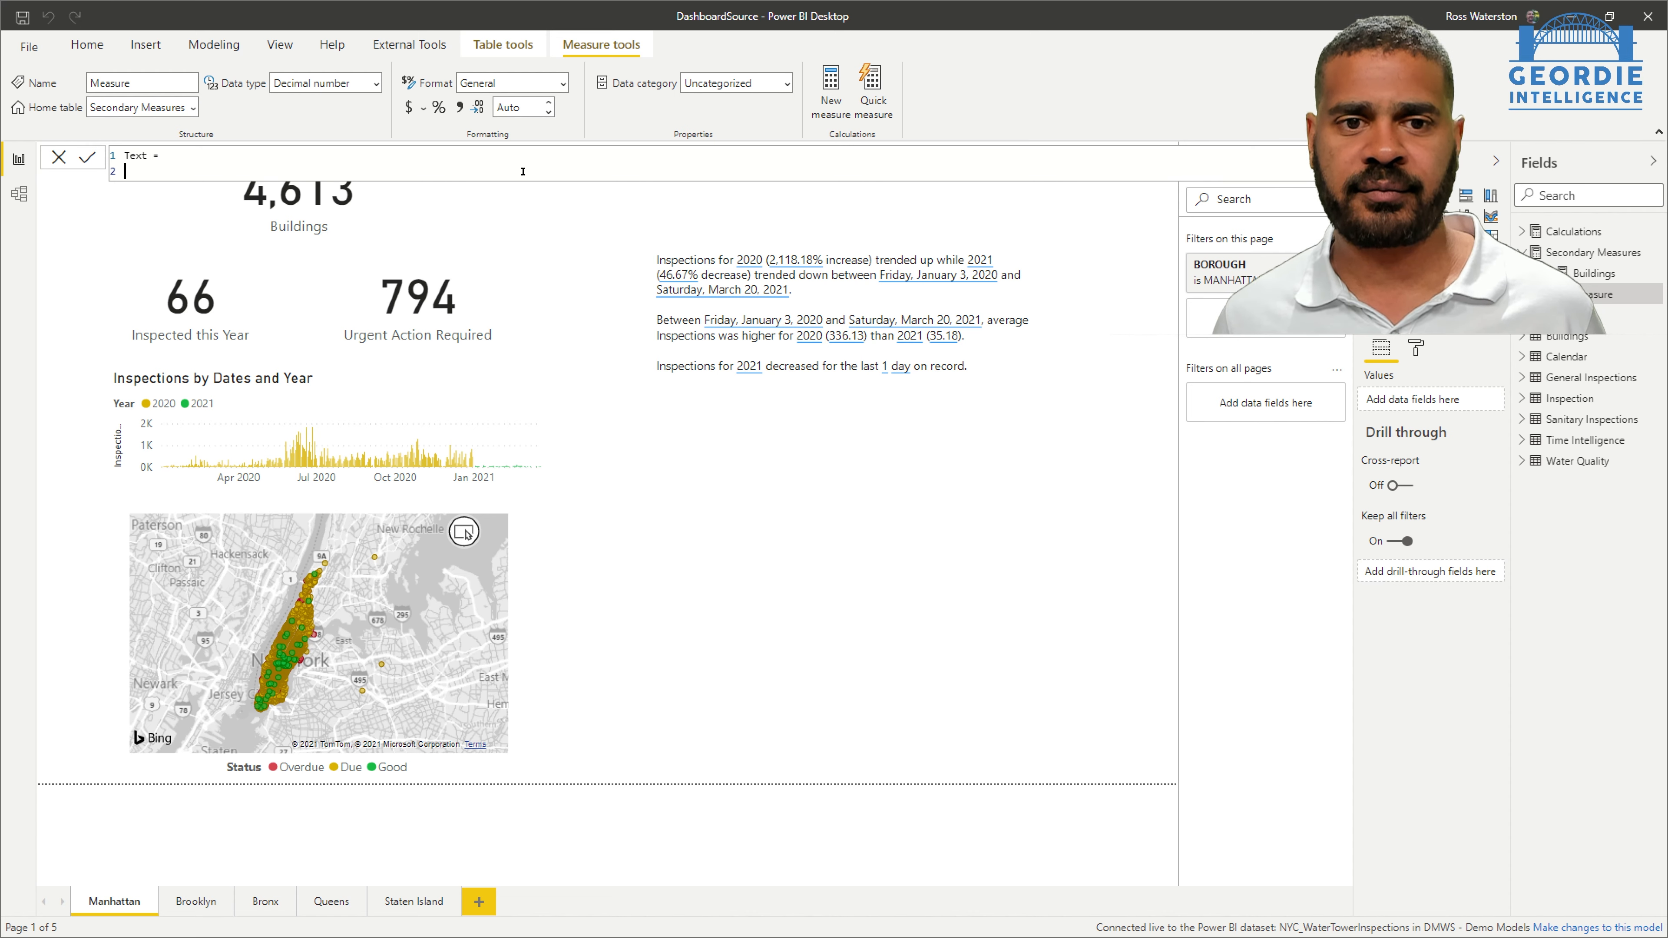
pyautogui.keyDown('ctrl'); pyautogui.scroll(6, 523, 172); pyautogui.keyUp('ctrl')
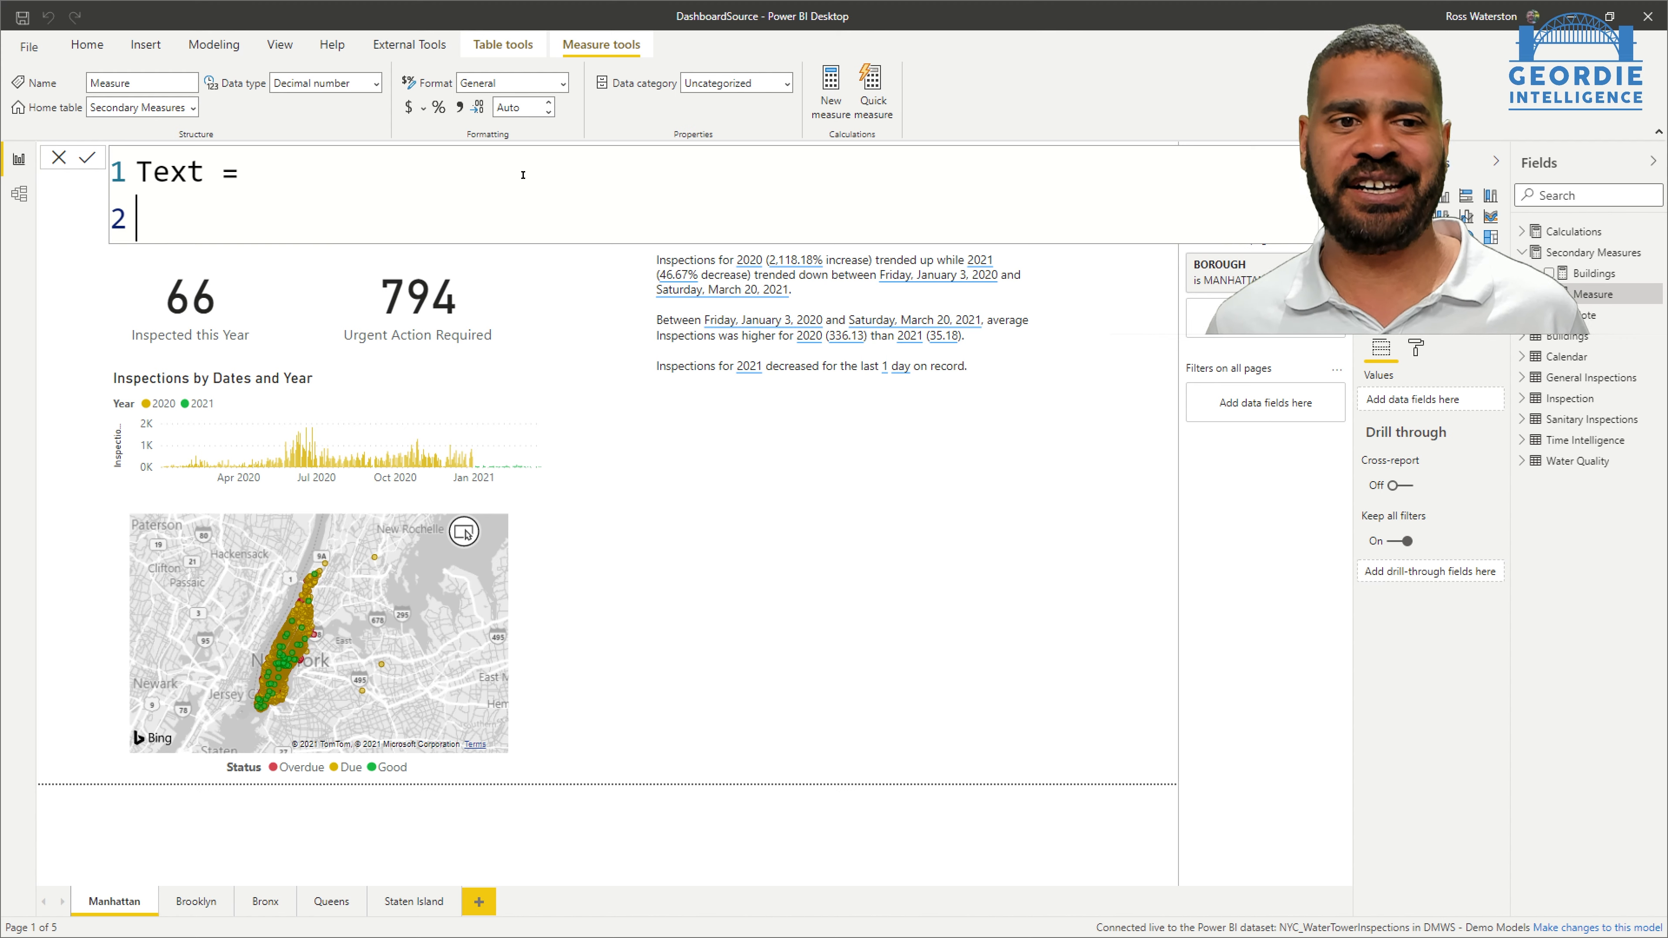
pyautogui.write('VAR')
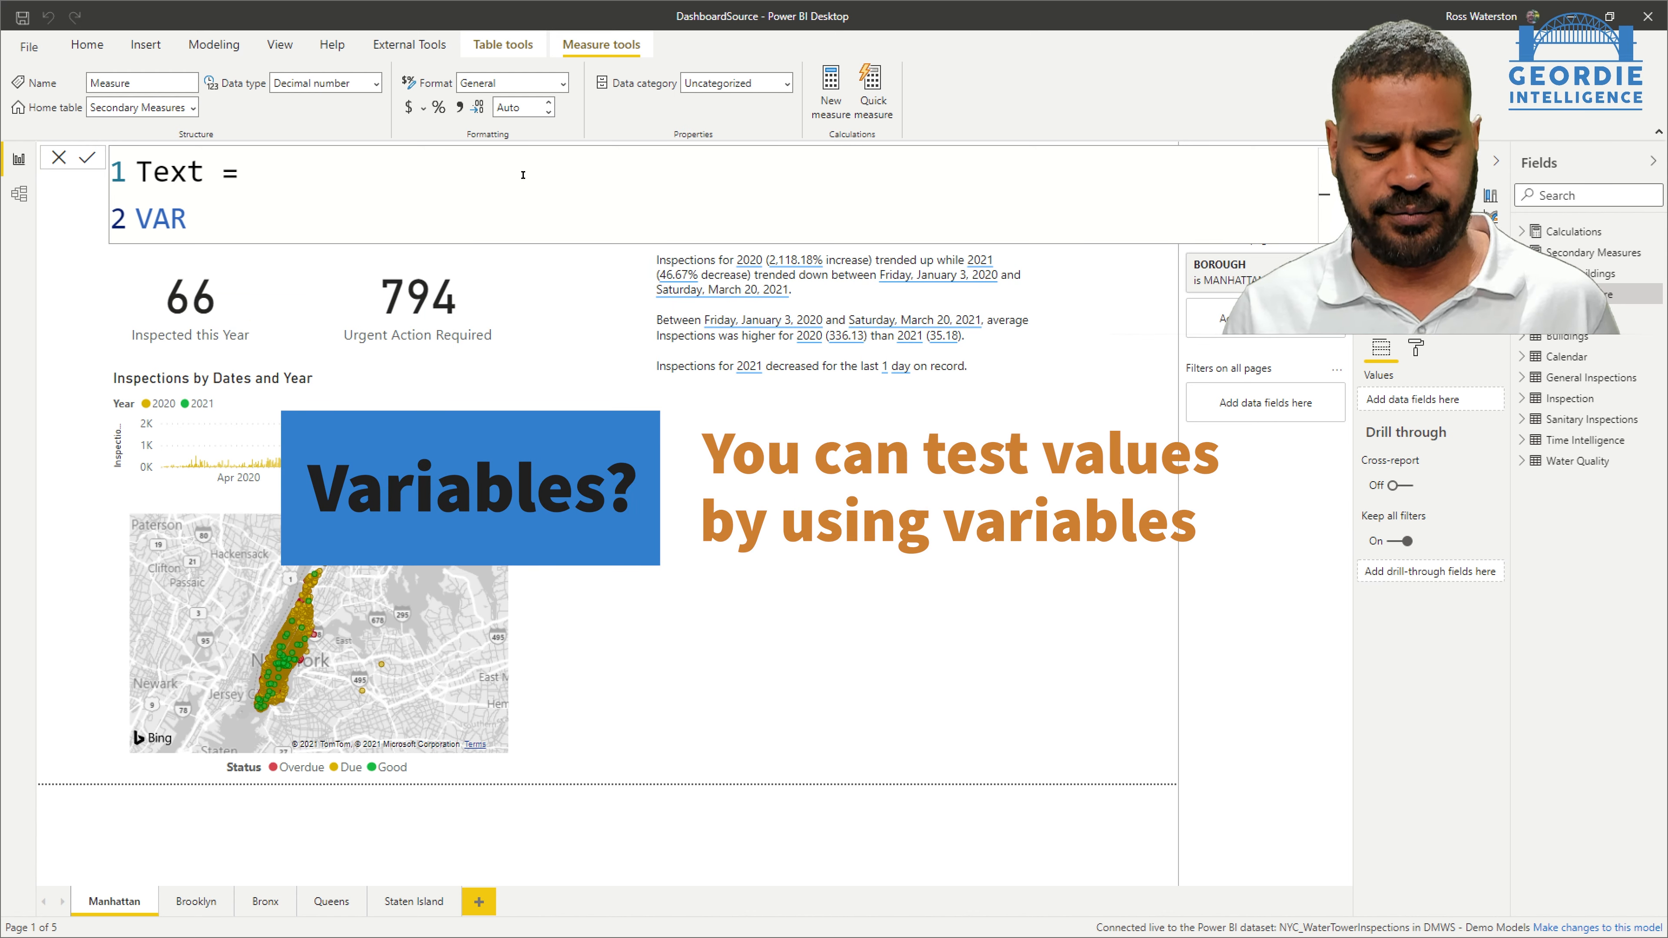
pyautogui.write(' Buildni')
pyautogui.press('BackSpace')
pyautogui.press('BackSpace')
pyautogui.write('ings = ')
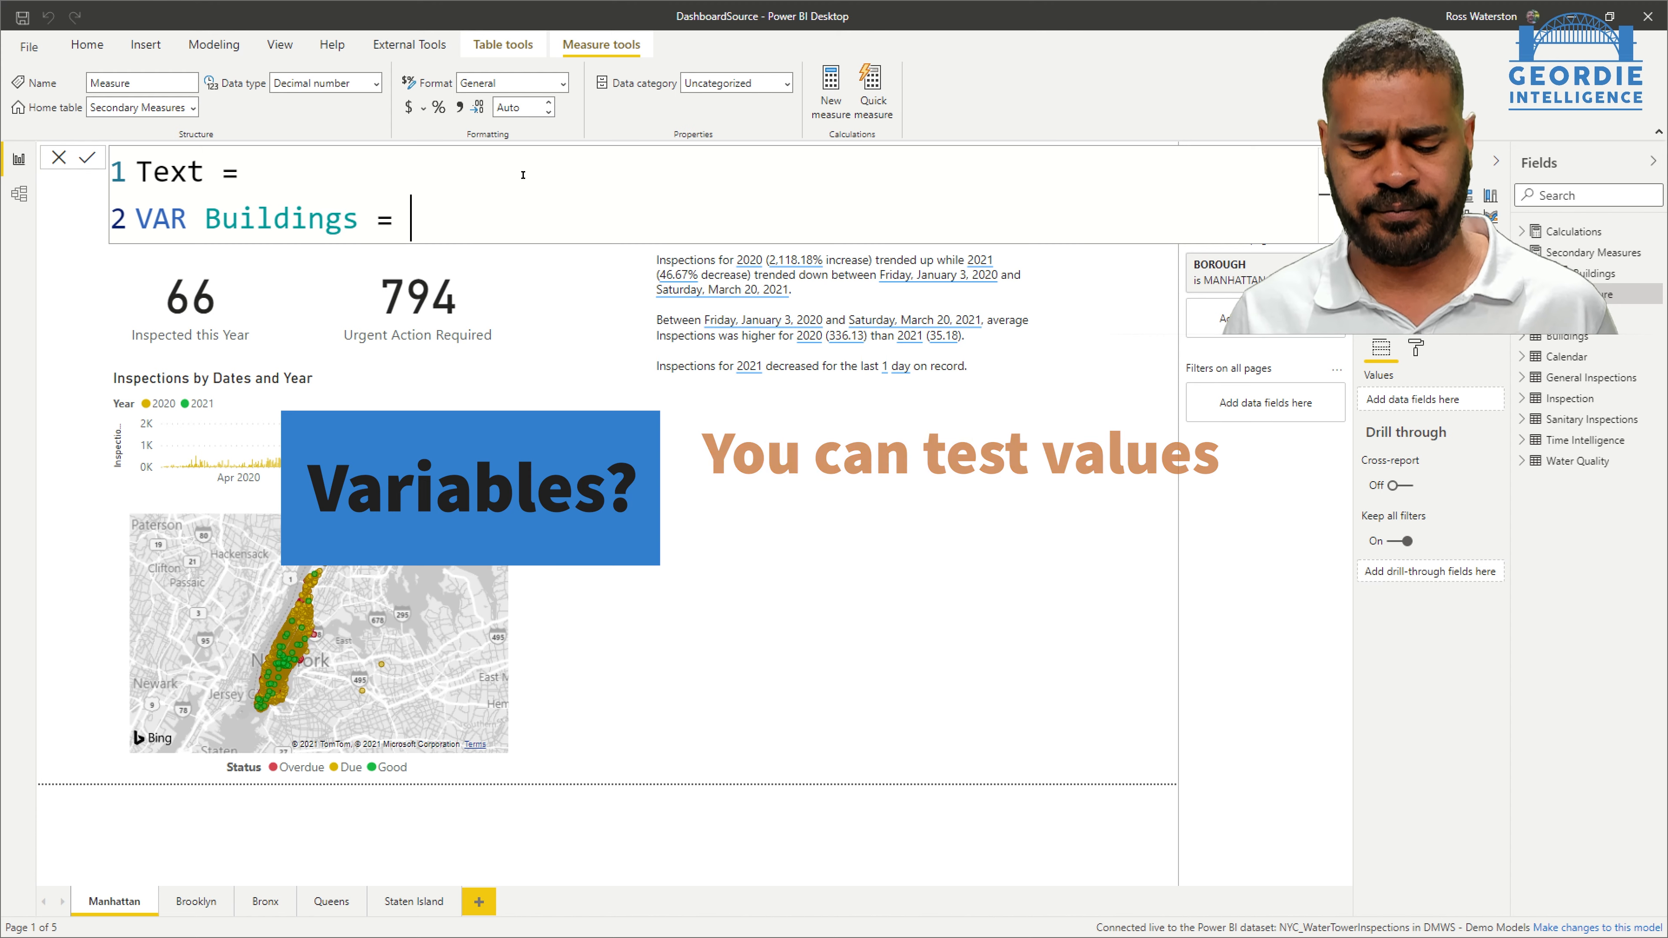
pyautogui.write('count')
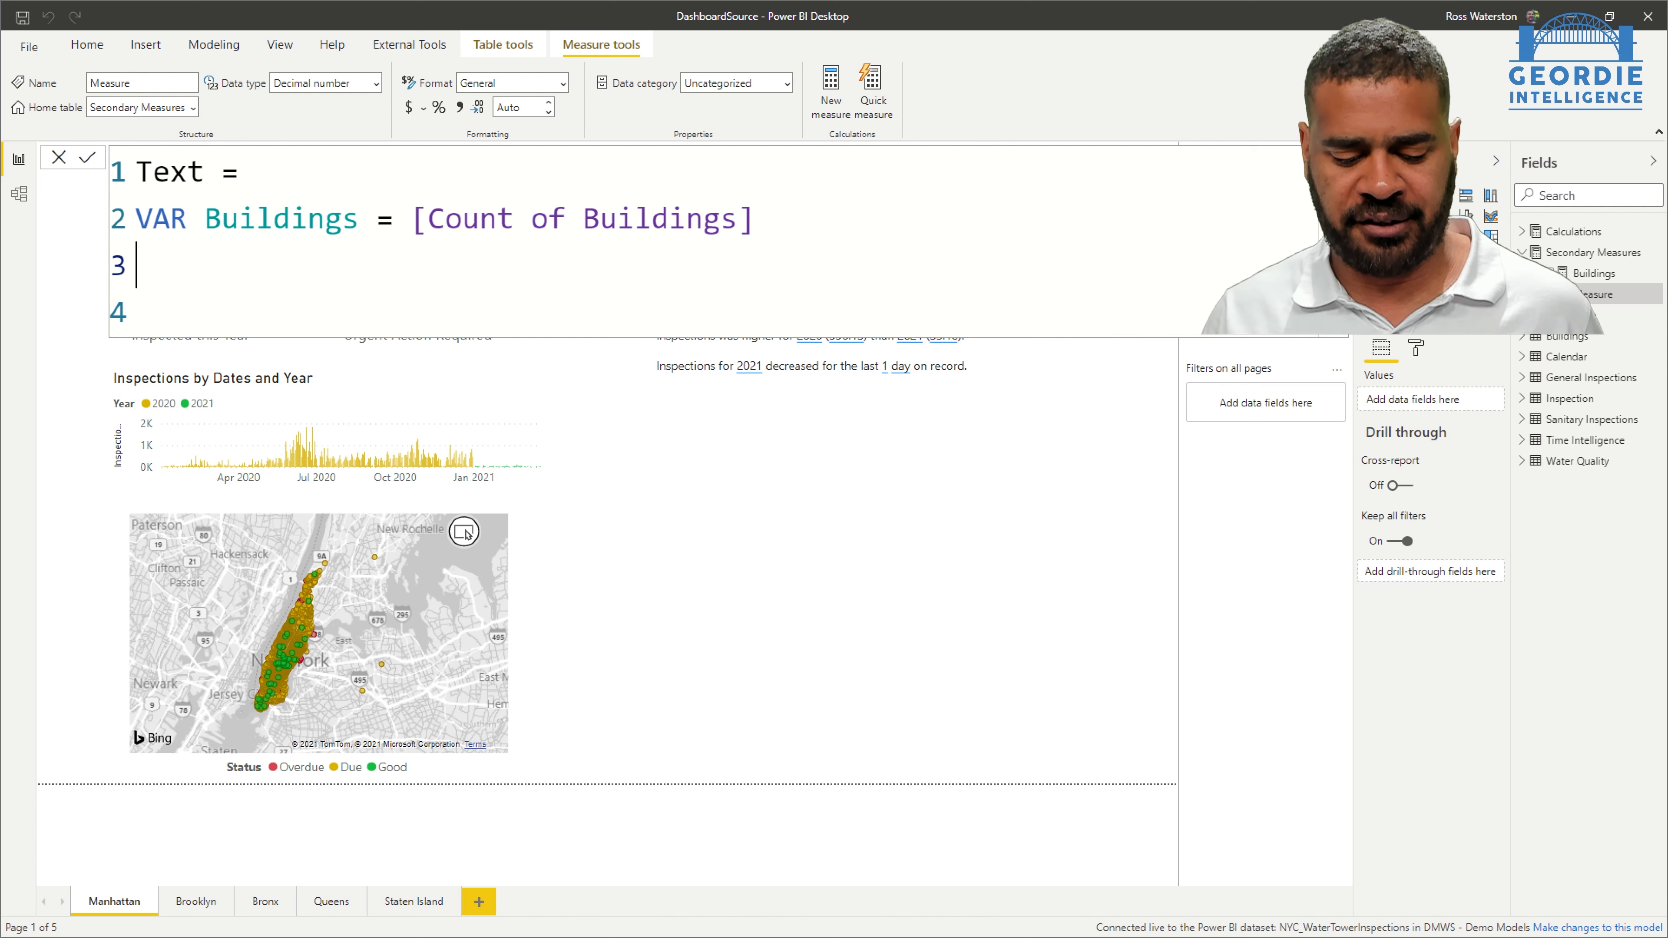
# Declare a variable ThisYear that starts a CALCULATE expression with [Count of Buildings] as its first argument.
pyautogui.write('VAR This')
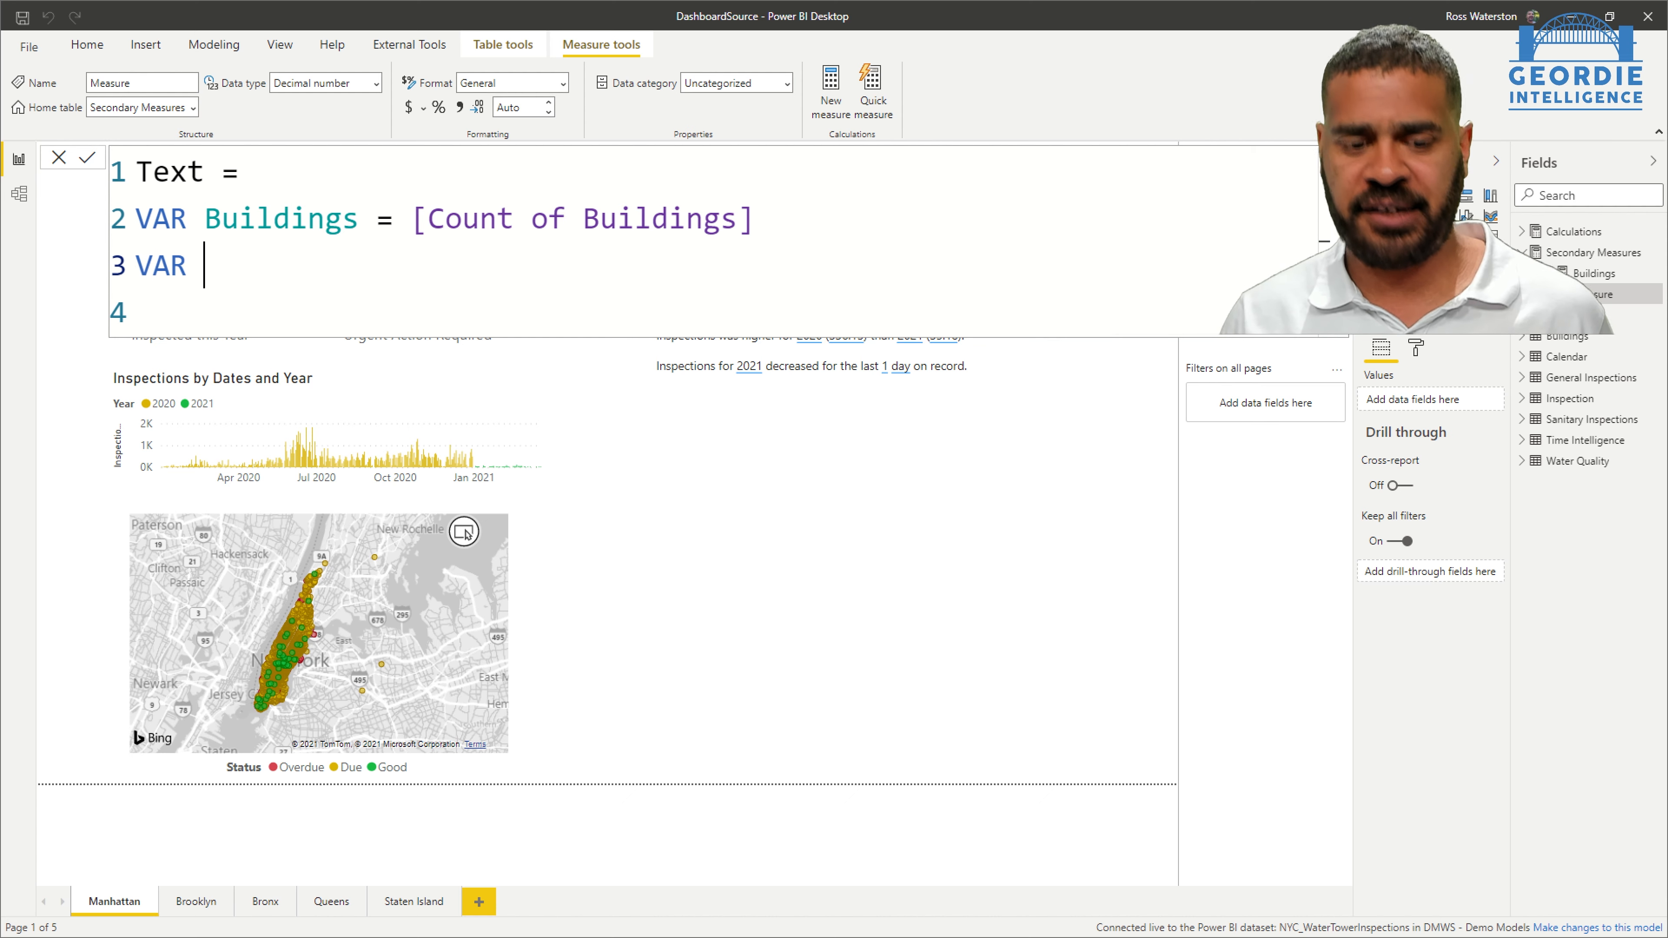
pyautogui.press('BackSpace')
pyautogui.write('Year = ')
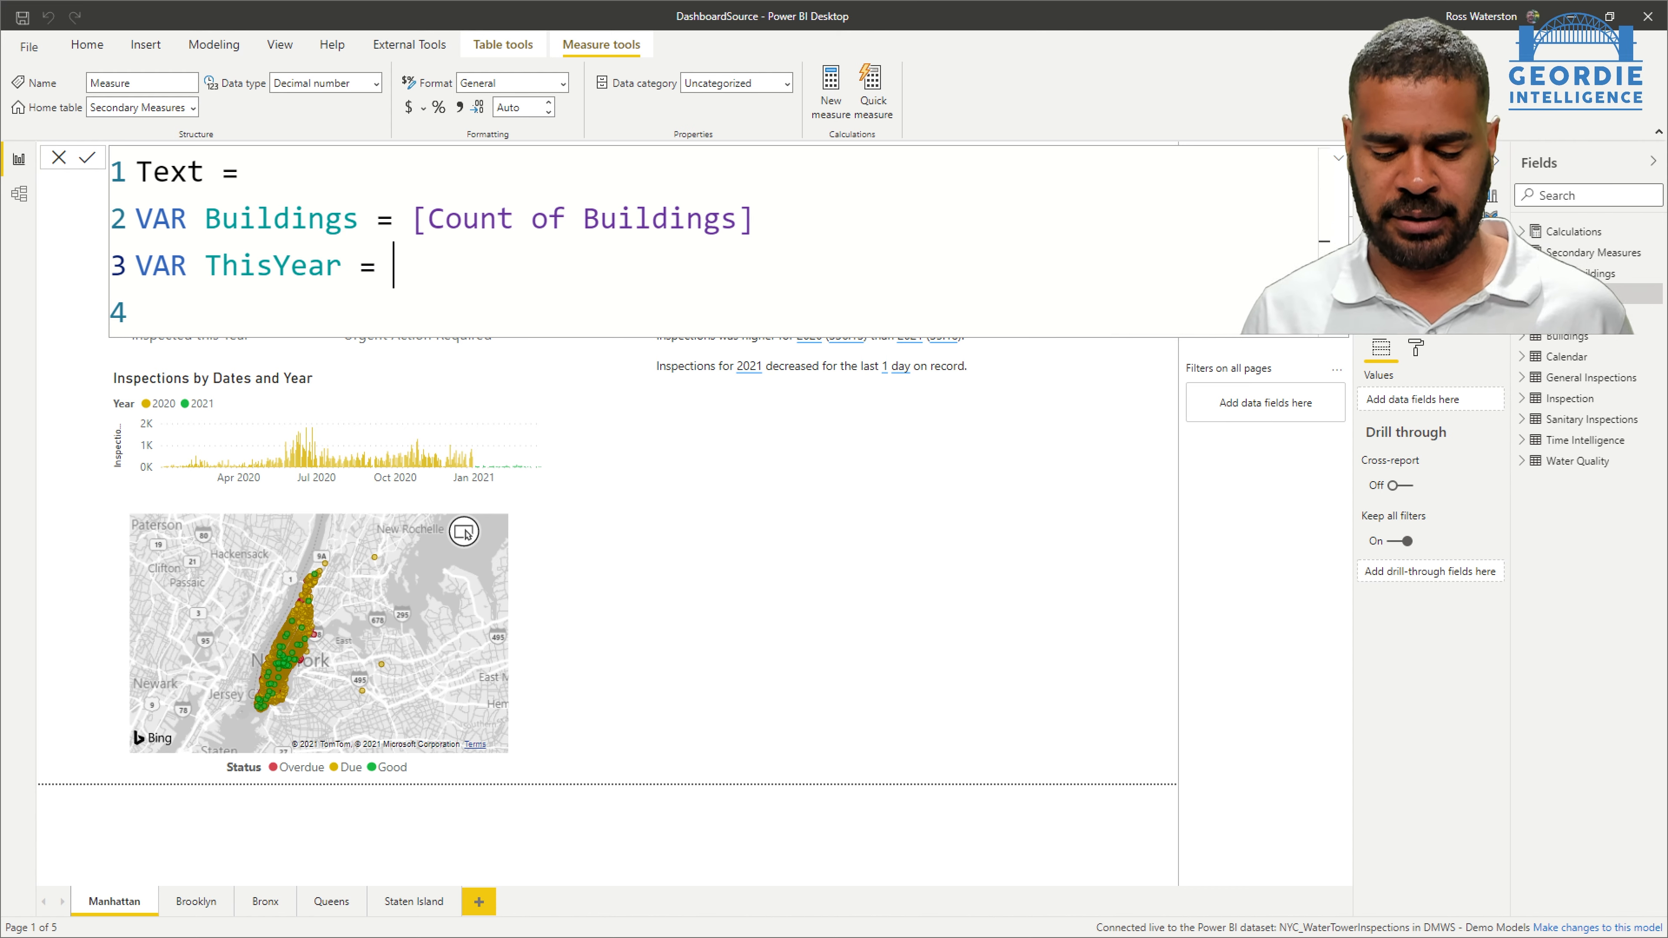
pyautogui.write('CALCULATE([Count')
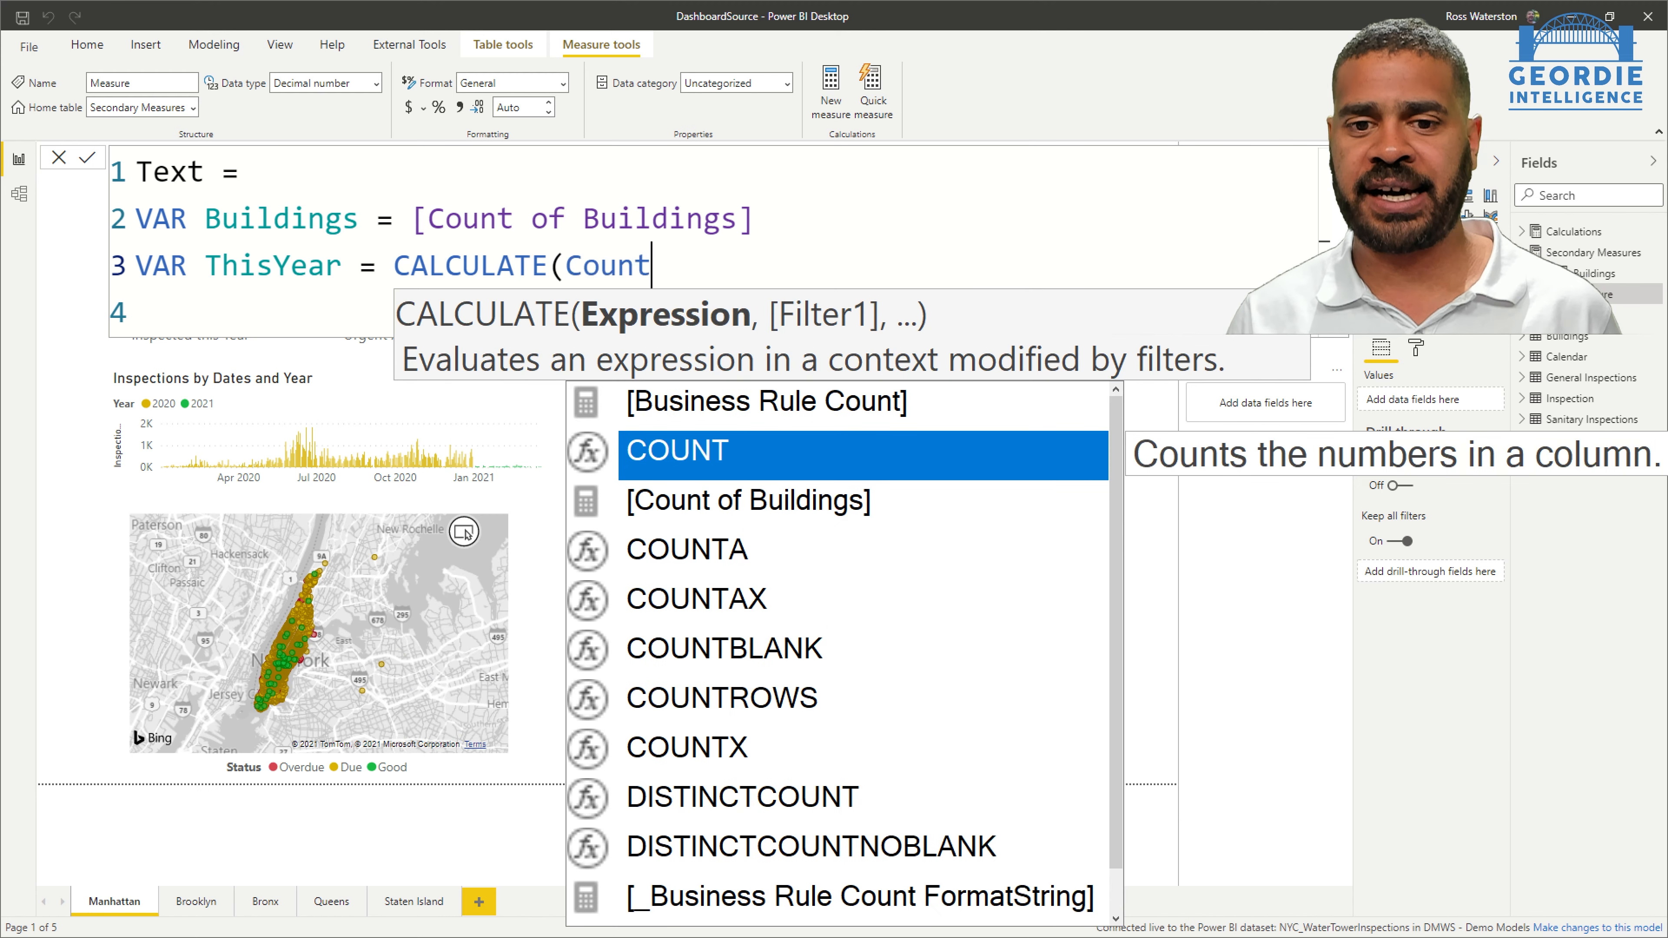
pyautogui.press('Down')
pyautogui.press('Tab')
pyautogui.write(',')
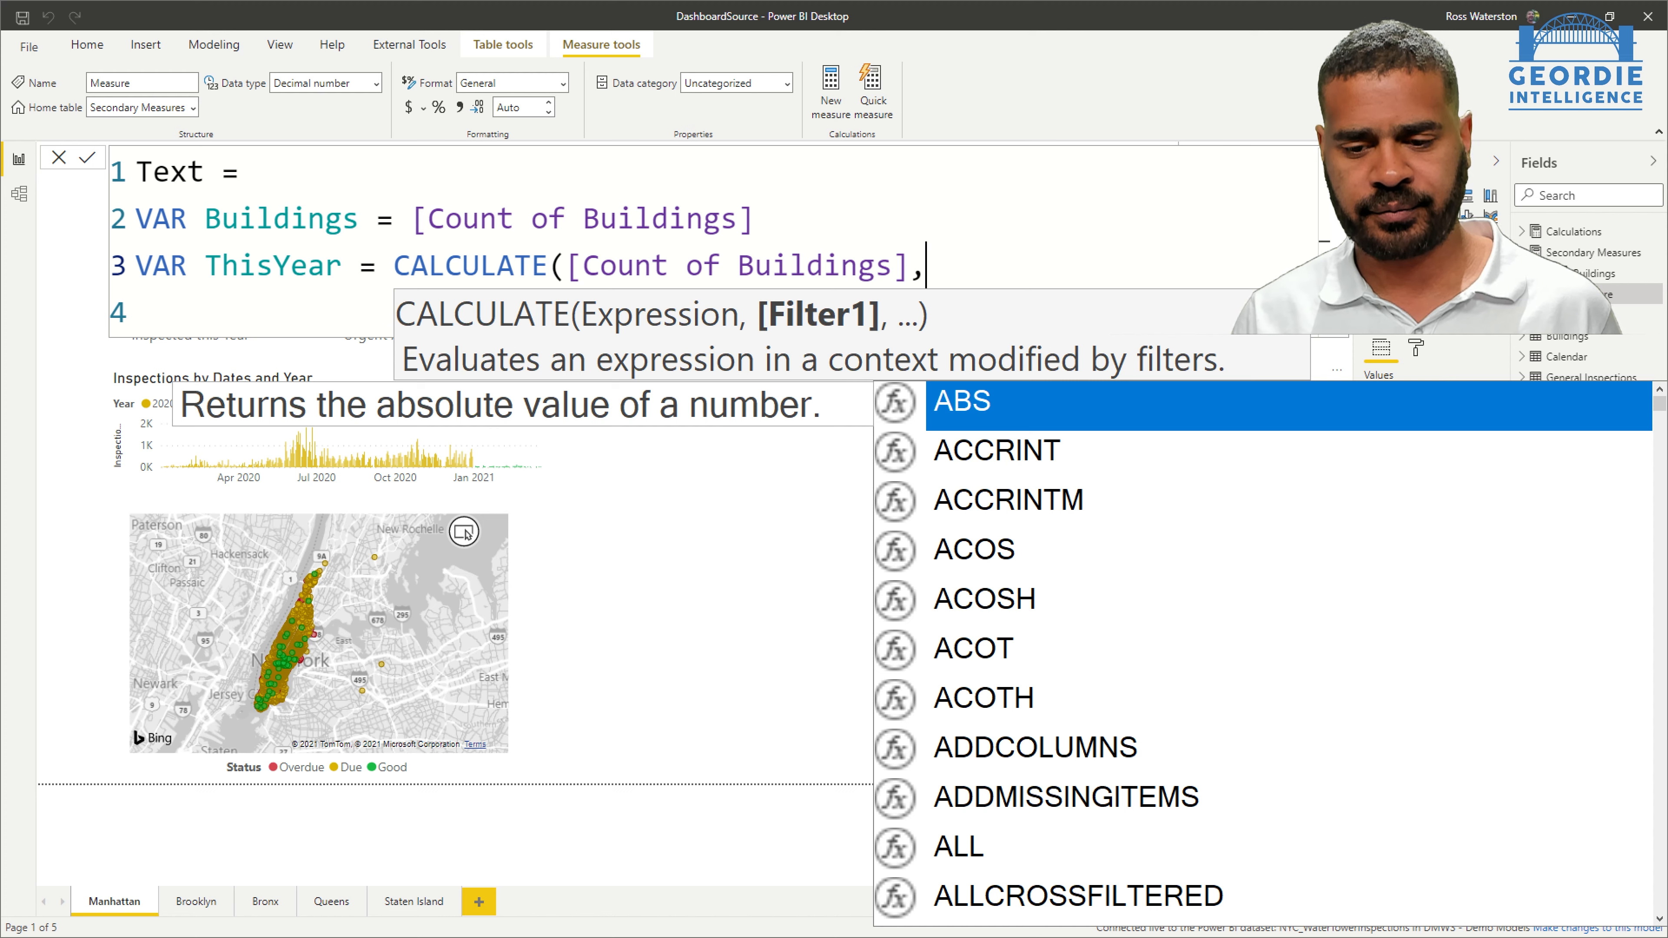
# Complete the ThisYear calculation with the filter Buildings[Status] = "Good", close the expression and start a new line.
pyautogui.write('B')
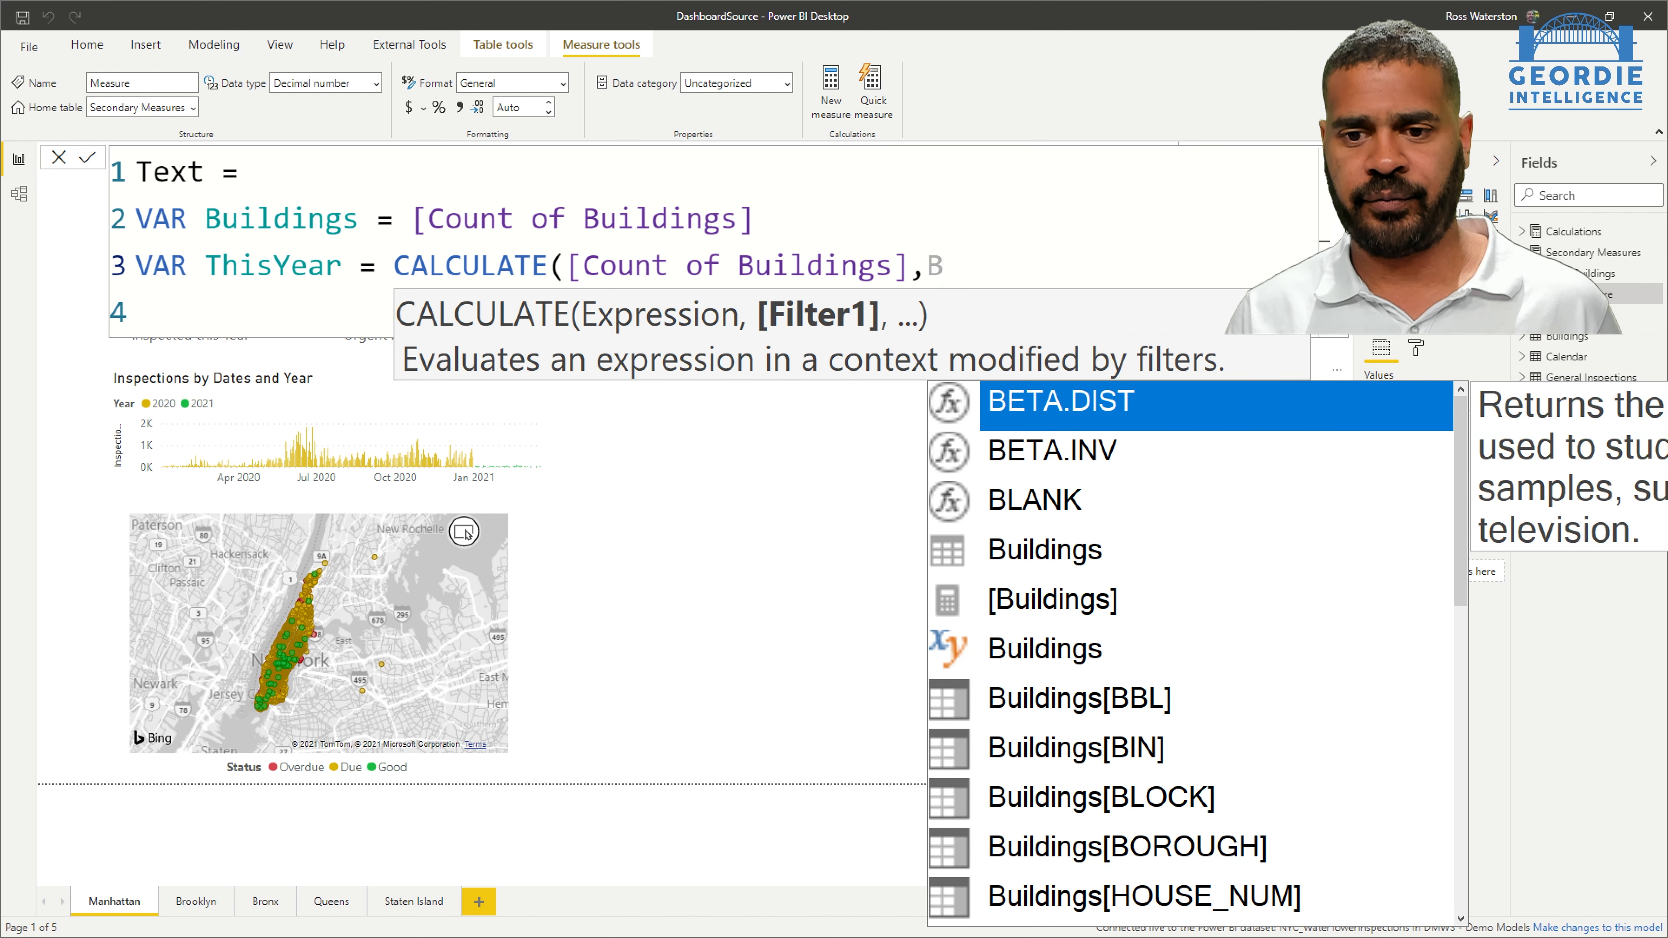
pyautogui.press('Down')
pyautogui.press('Down')
pyautogui.press('Down')
pyautogui.press('Down')
pyautogui.press('Down')
pyautogui.press('Down')
pyautogui.press('Down')
pyautogui.press('Down')
pyautogui.press('Down')
pyautogui.press('Down')
pyautogui.press('Down')
pyautogui.press('Down')
pyautogui.press('Down')
pyautogui.press('Down')
pyautogui.press('Down')
pyautogui.press('Down')
pyautogui.press('Down')
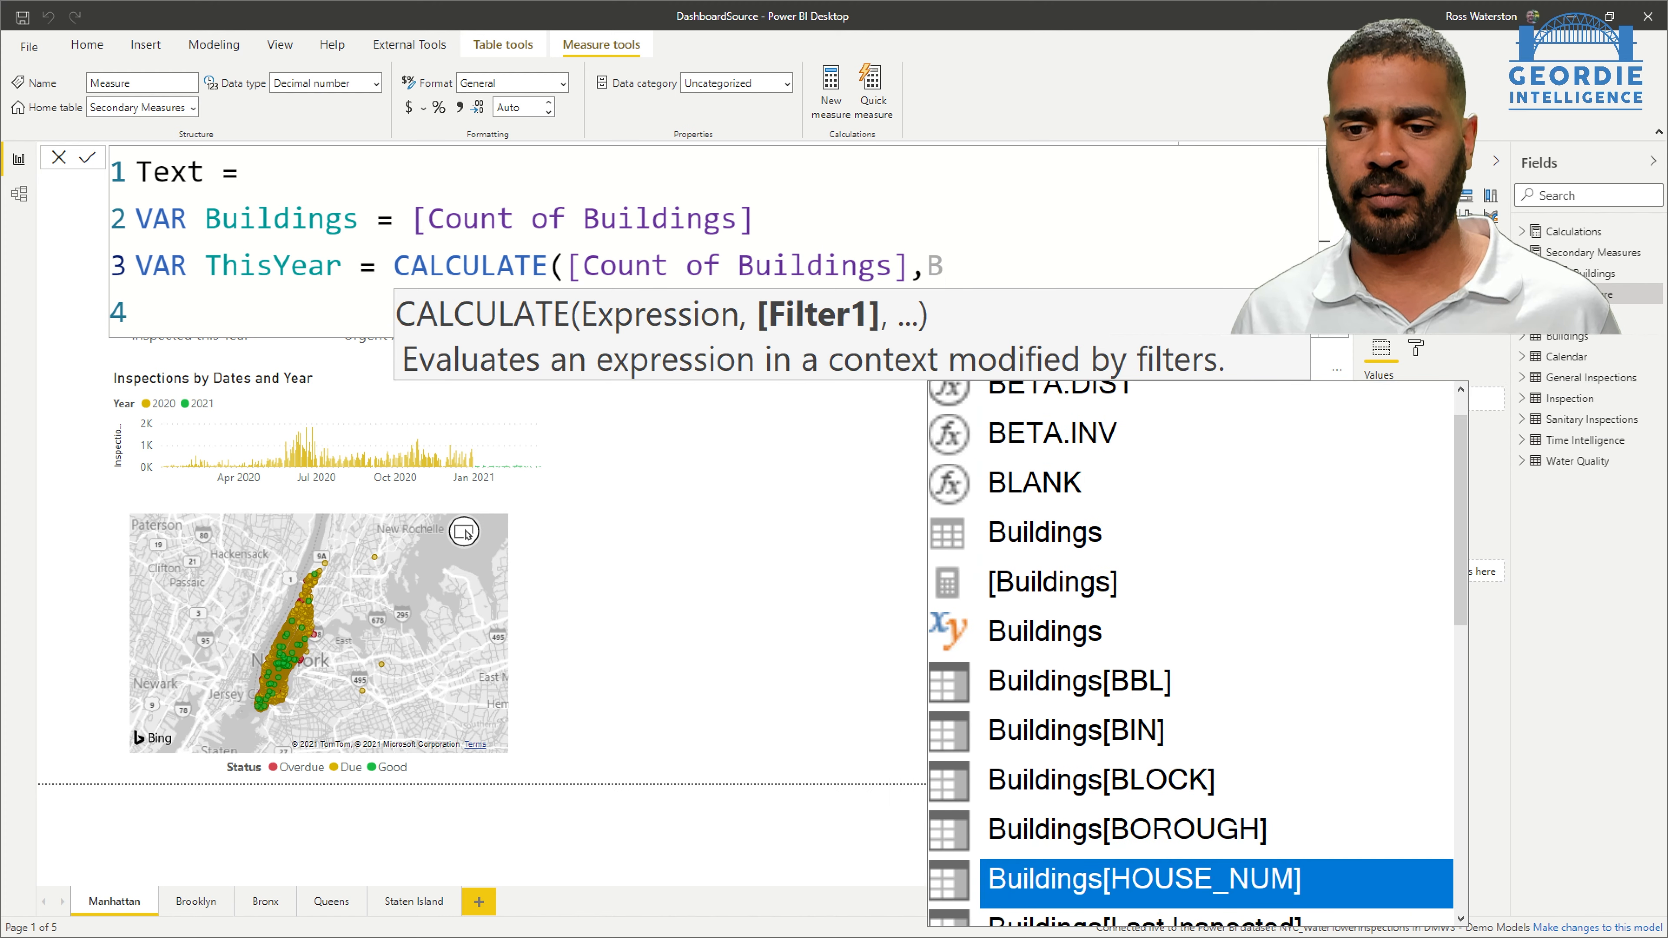
pyautogui.press('Tab')
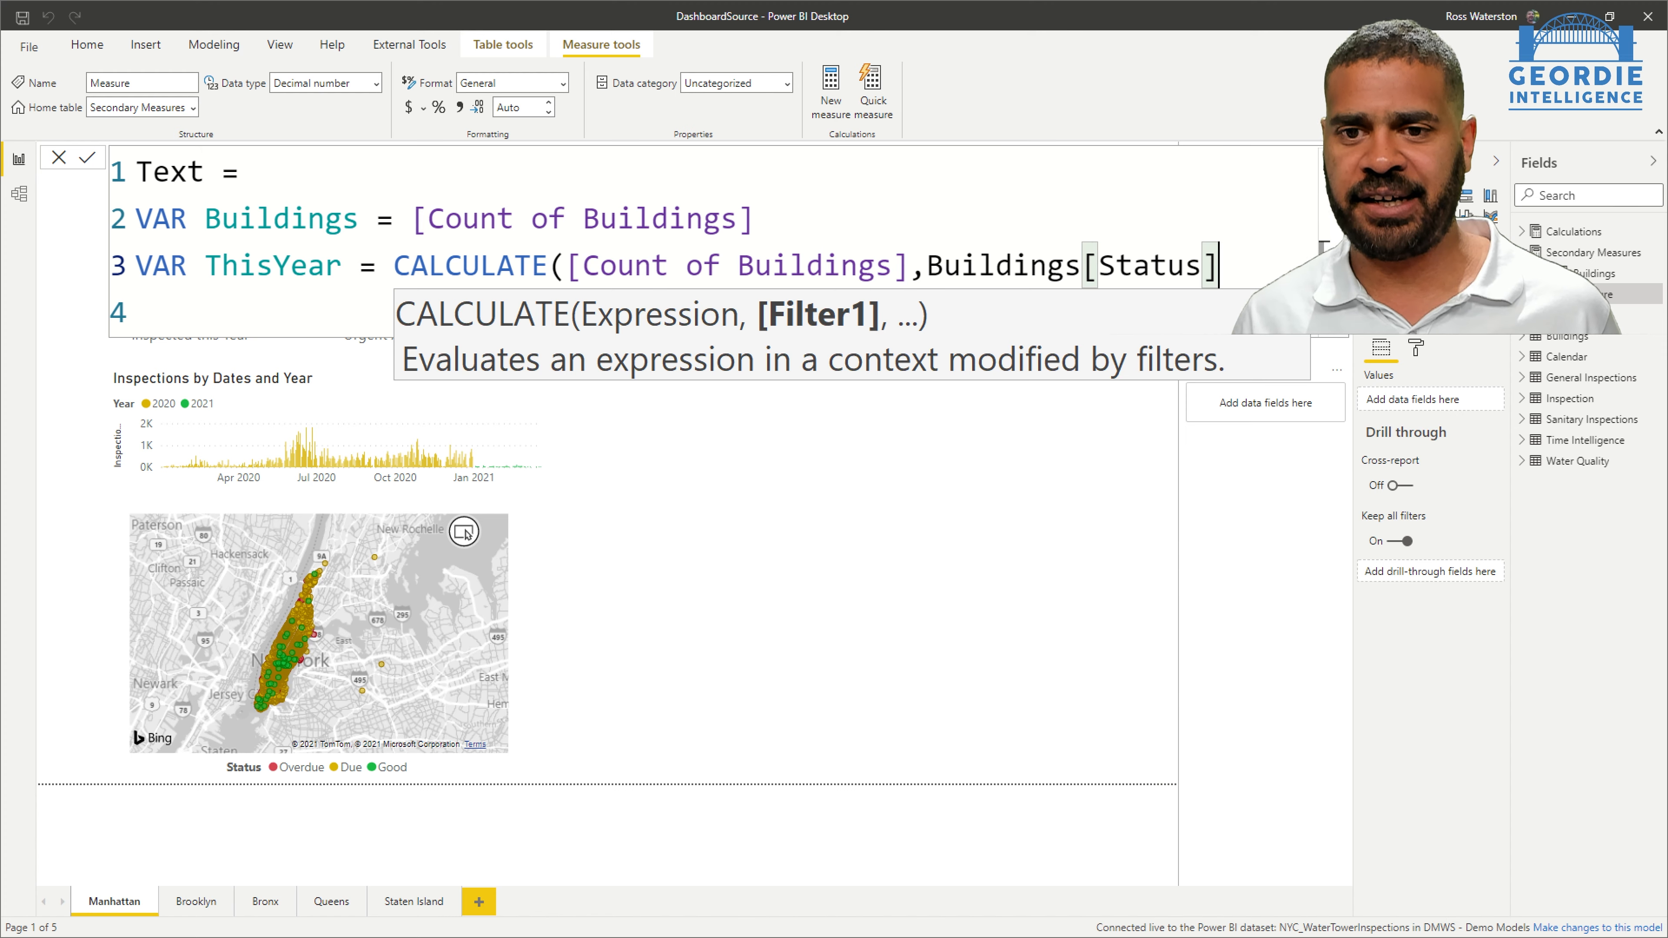
pyautogui.write('= "')
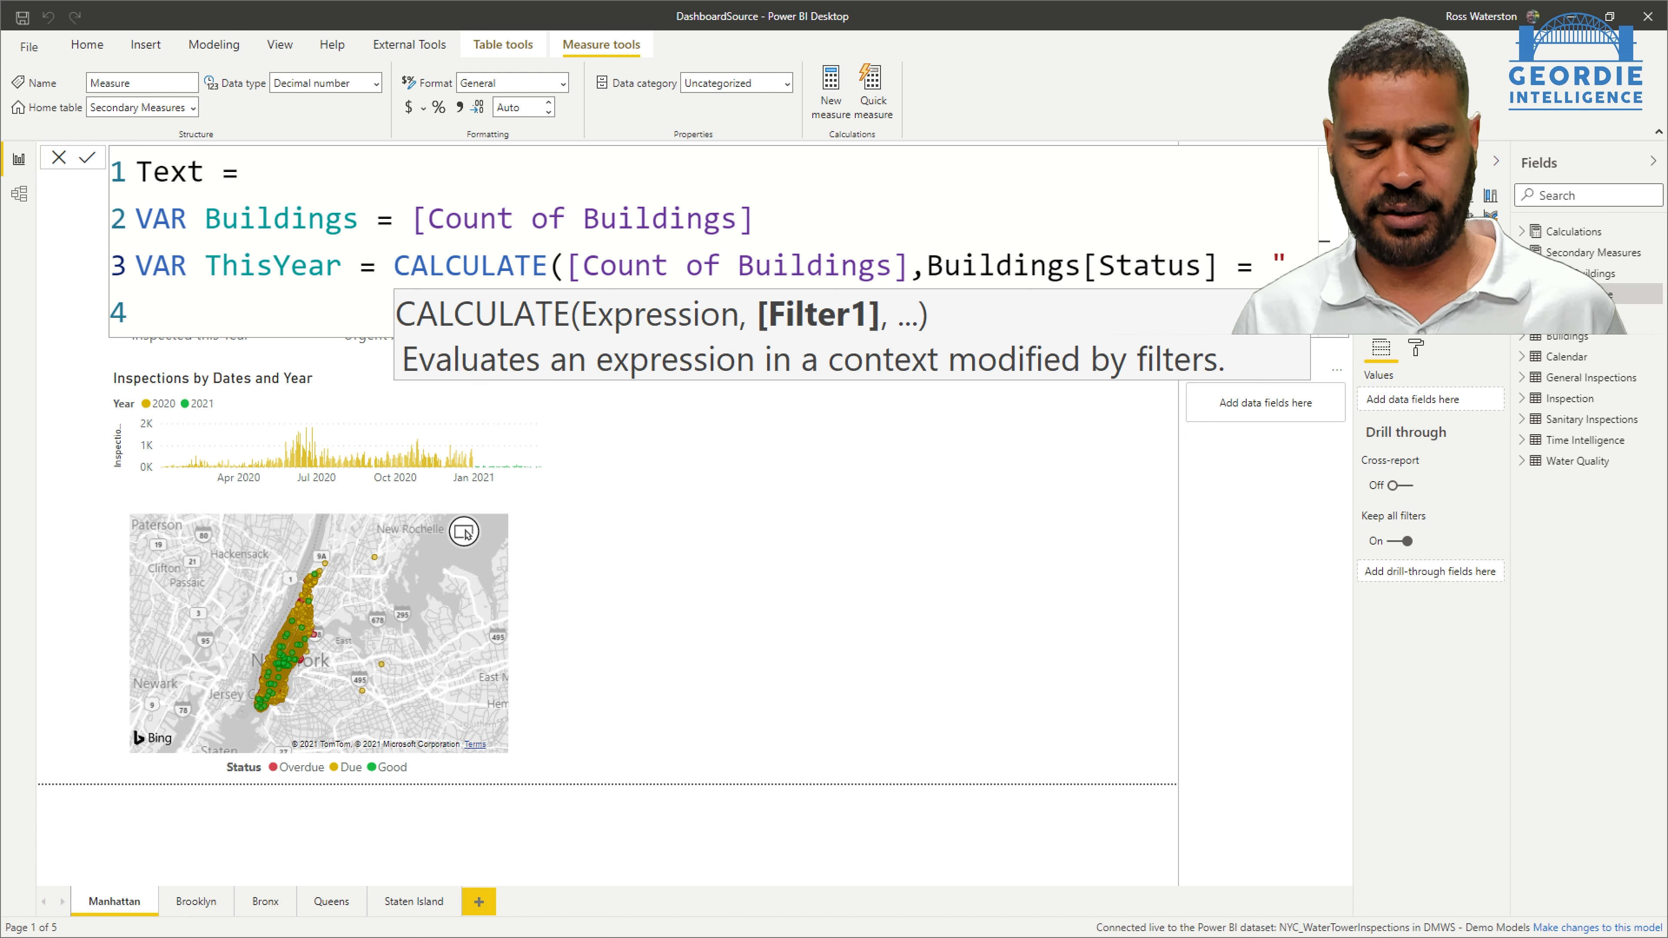
pyautogui.write('Good"')
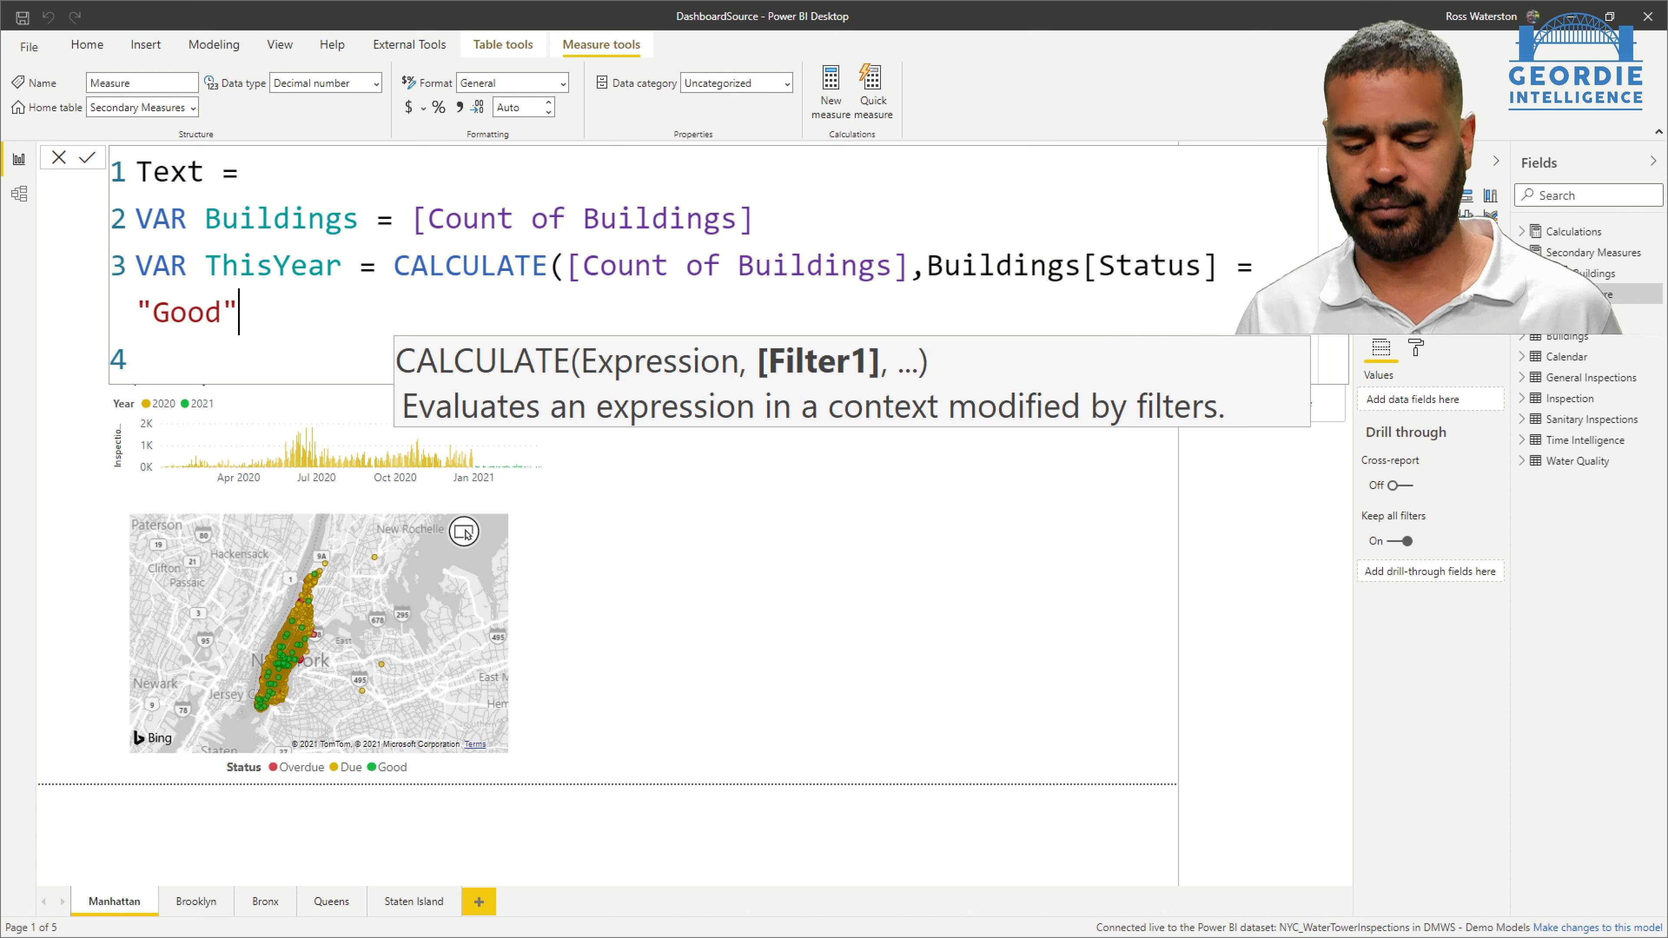
pyautogui.write(')')
pyautogui.press('Return')
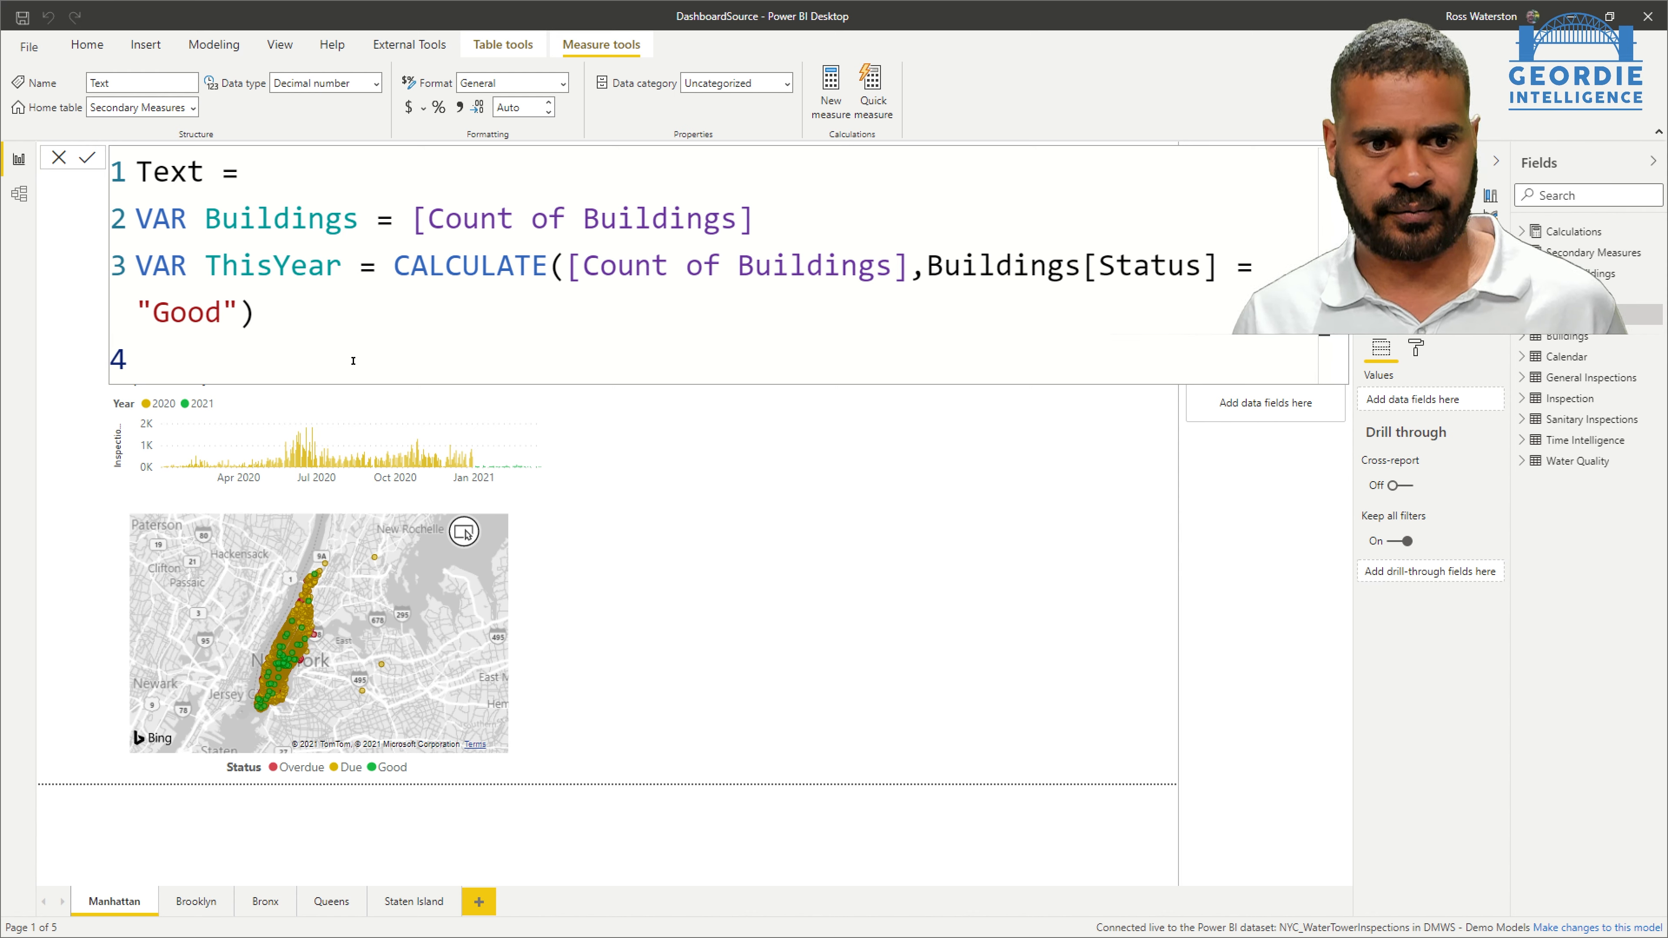
# Declare a variable Urgent that starts a CALCULATE expression with [Count of Buildings] as its first argument.
pyautogui.write('VAR ')
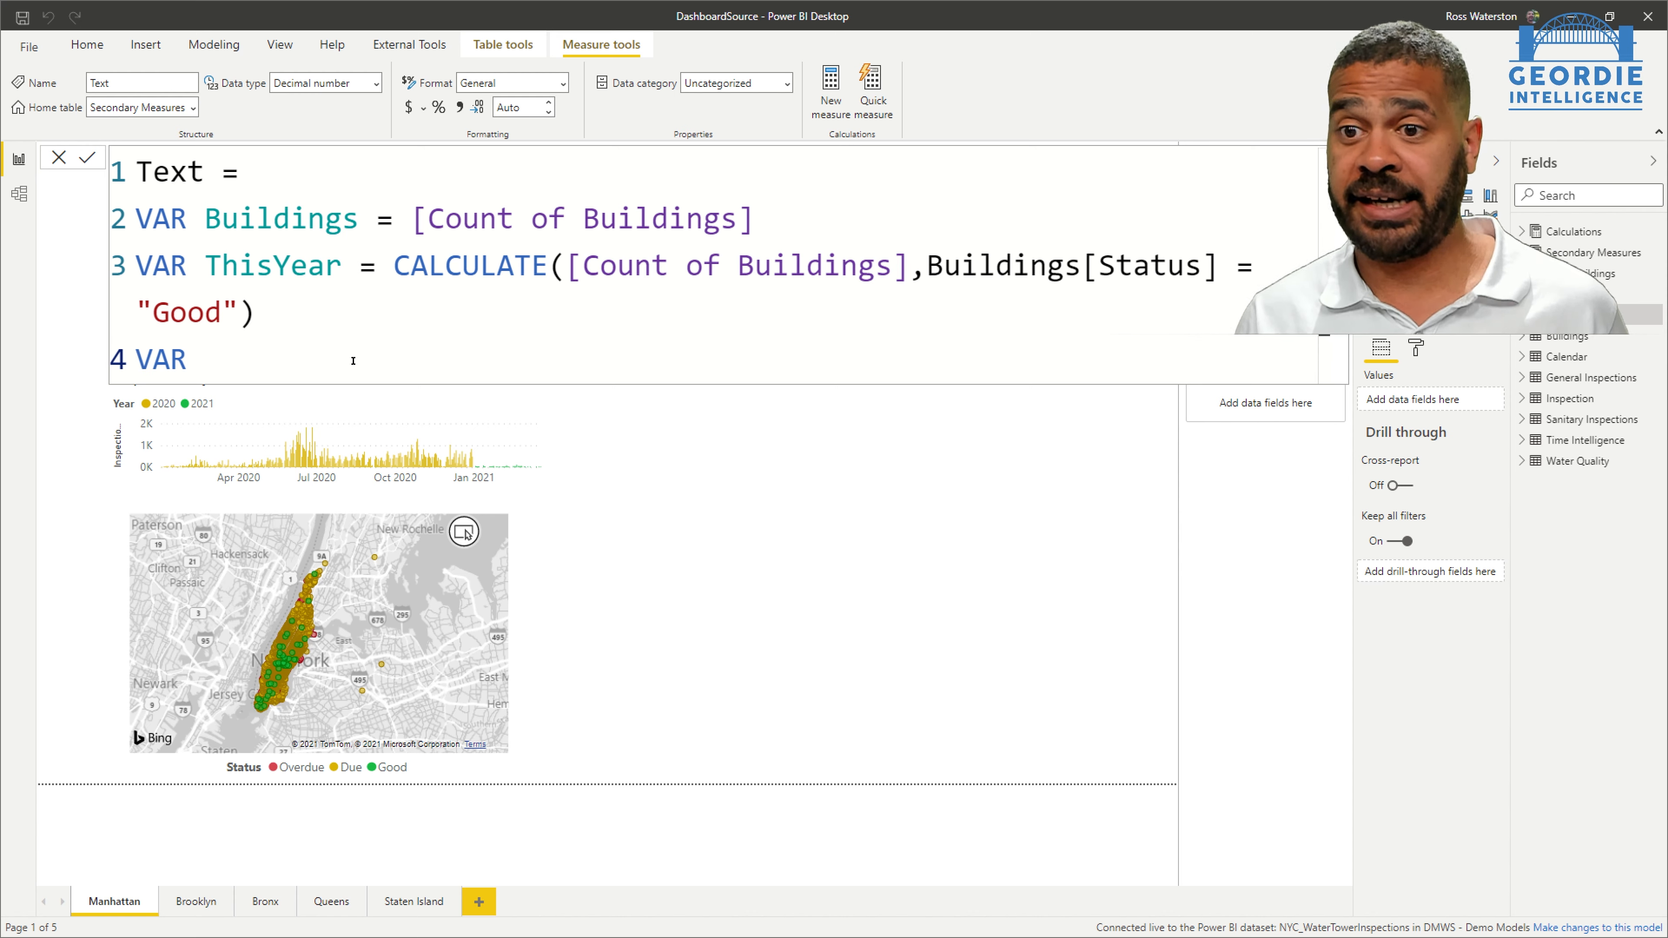
pyautogui.write('U')
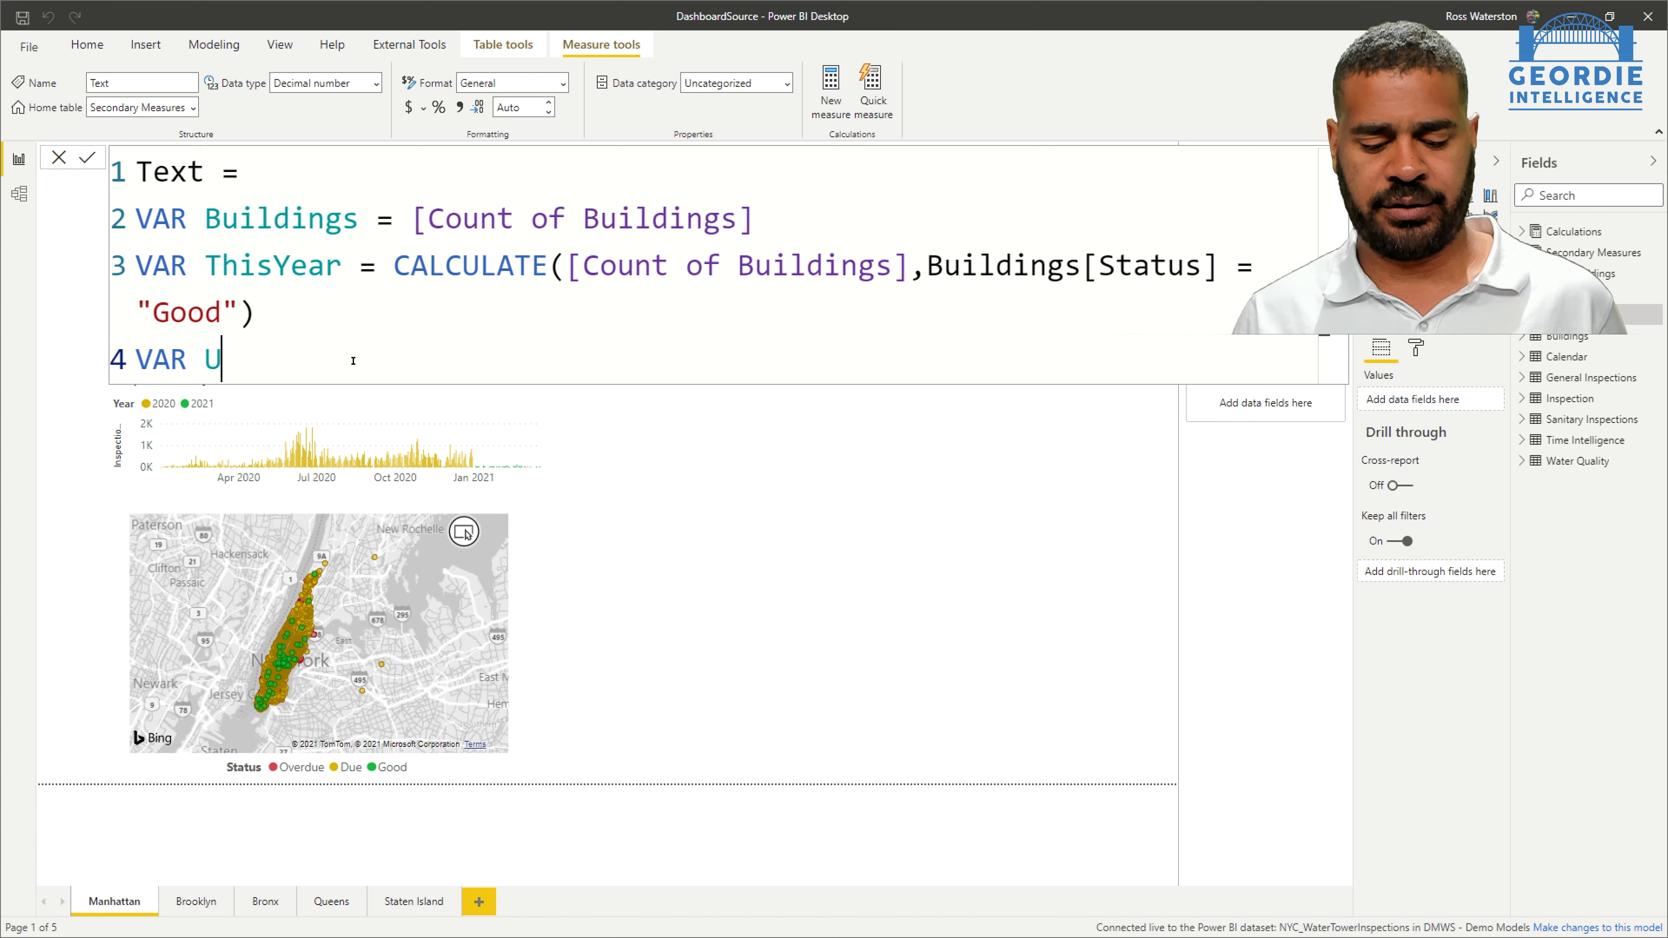
pyautogui.write('rgent = ')
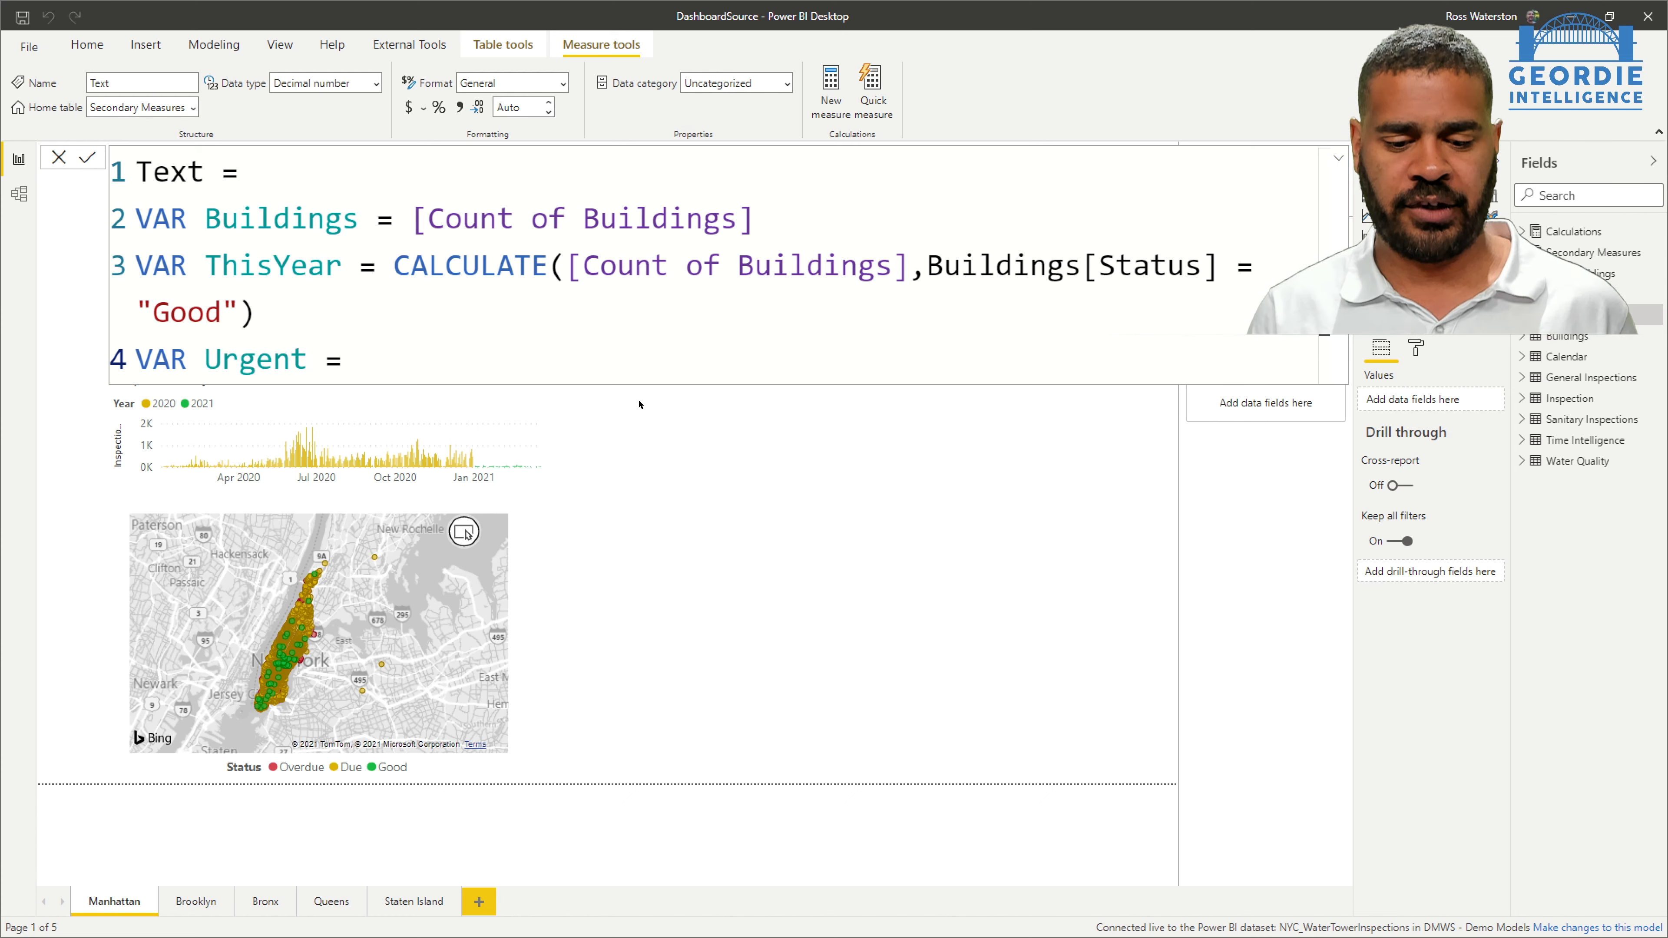
pyautogui.write('Calc')
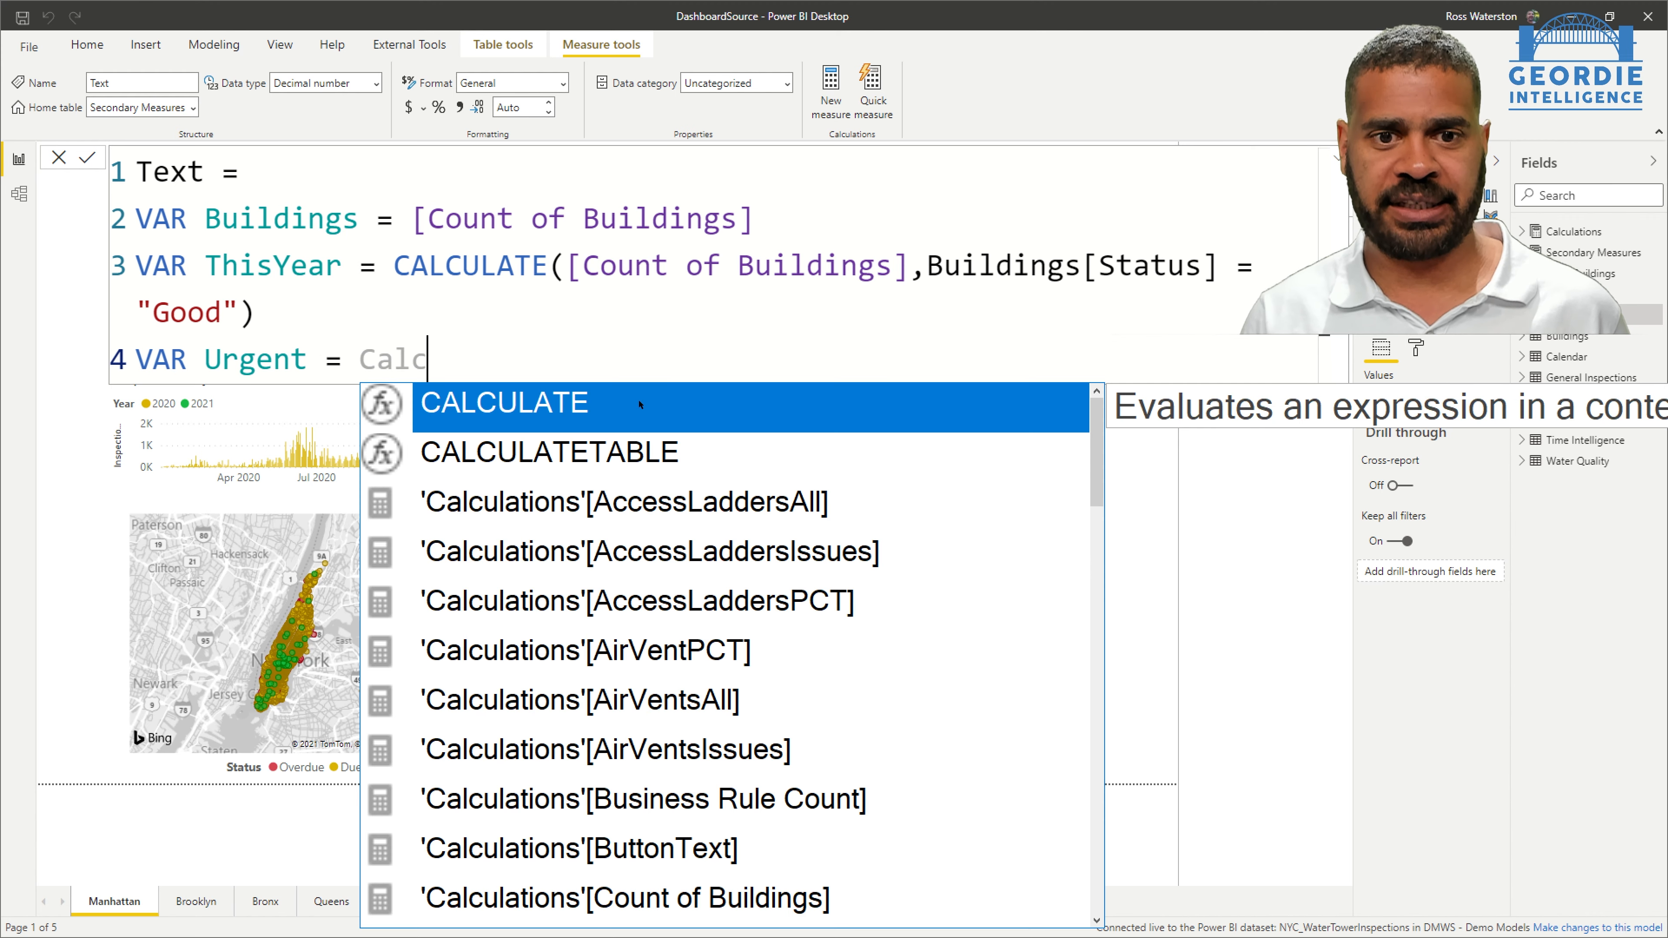
pyautogui.press('Tab')
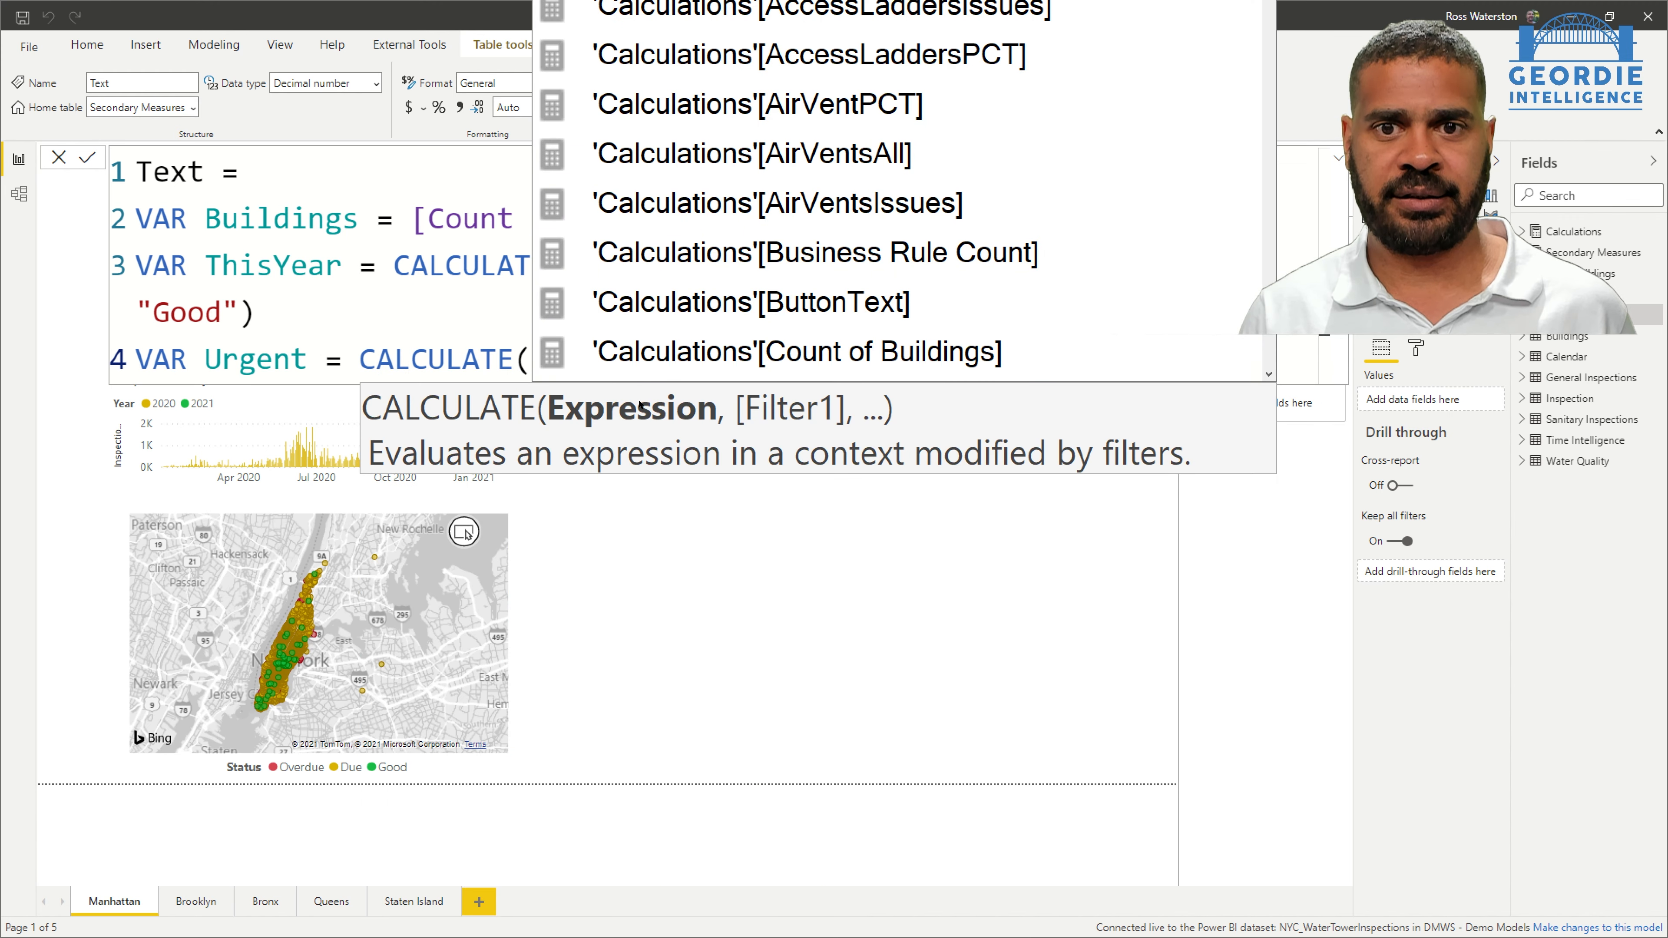
pyautogui.write('Caounrt')
pyautogui.press('BackSpace')
pyautogui.press('BackSpace')
pyautogui.press('BackSpace')
pyautogui.press('BackSpace')
pyautogui.press('BackSpace')
pyautogui.press('BackSpace')
pyautogui.press('BackSpace')
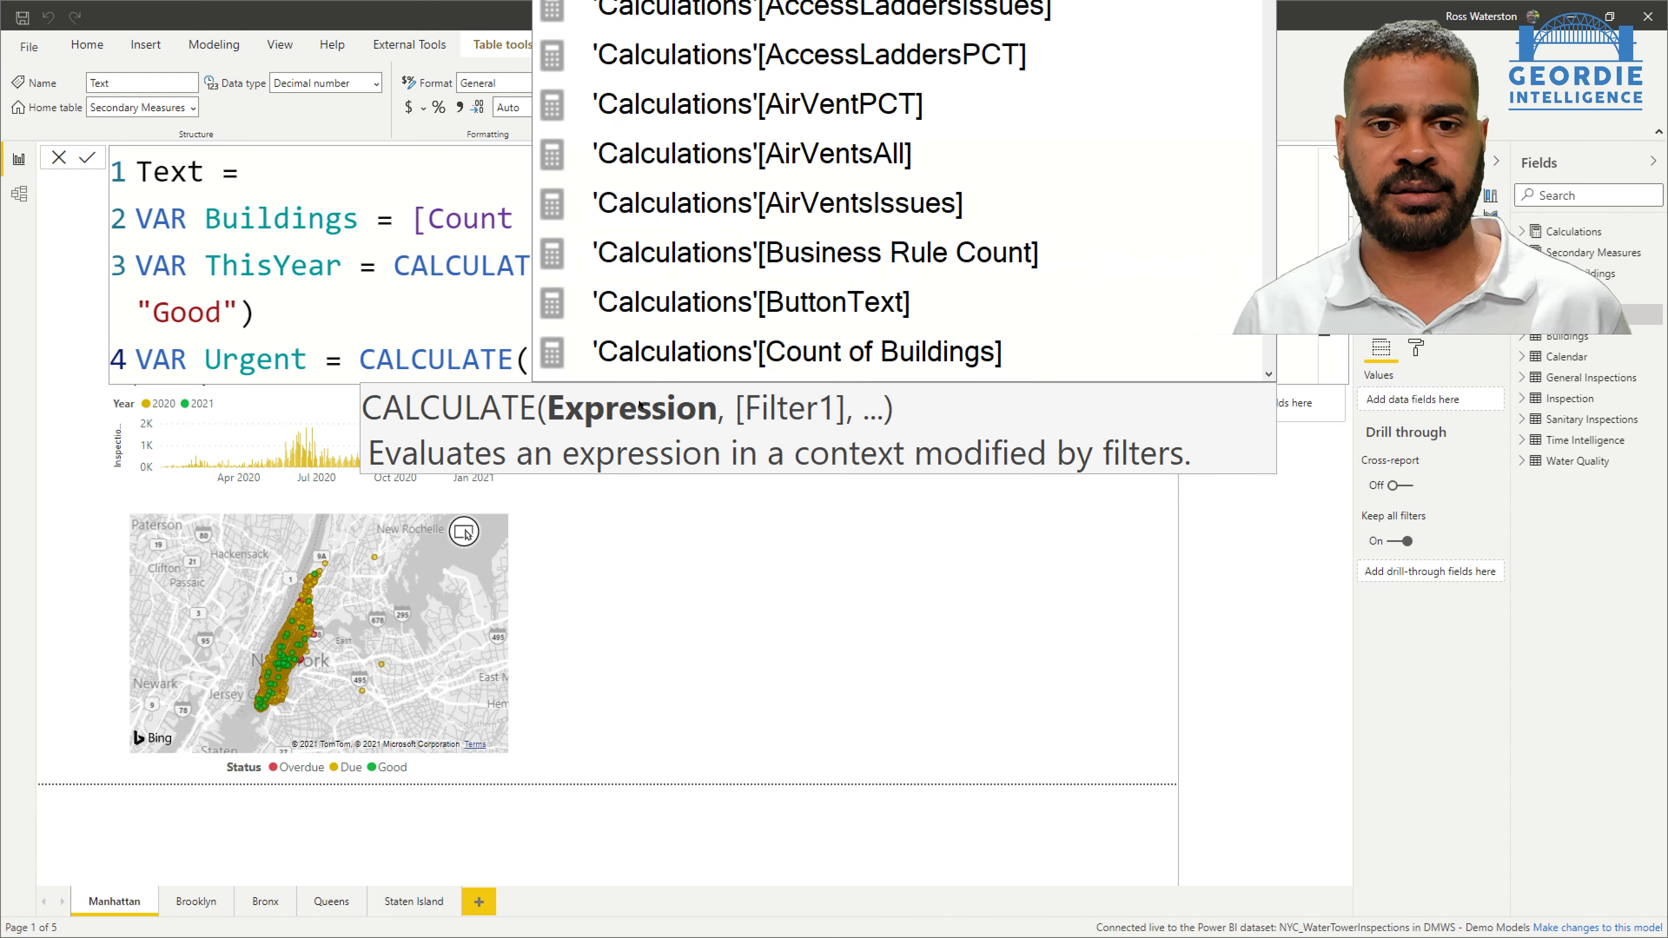
pyautogui.write('Count')
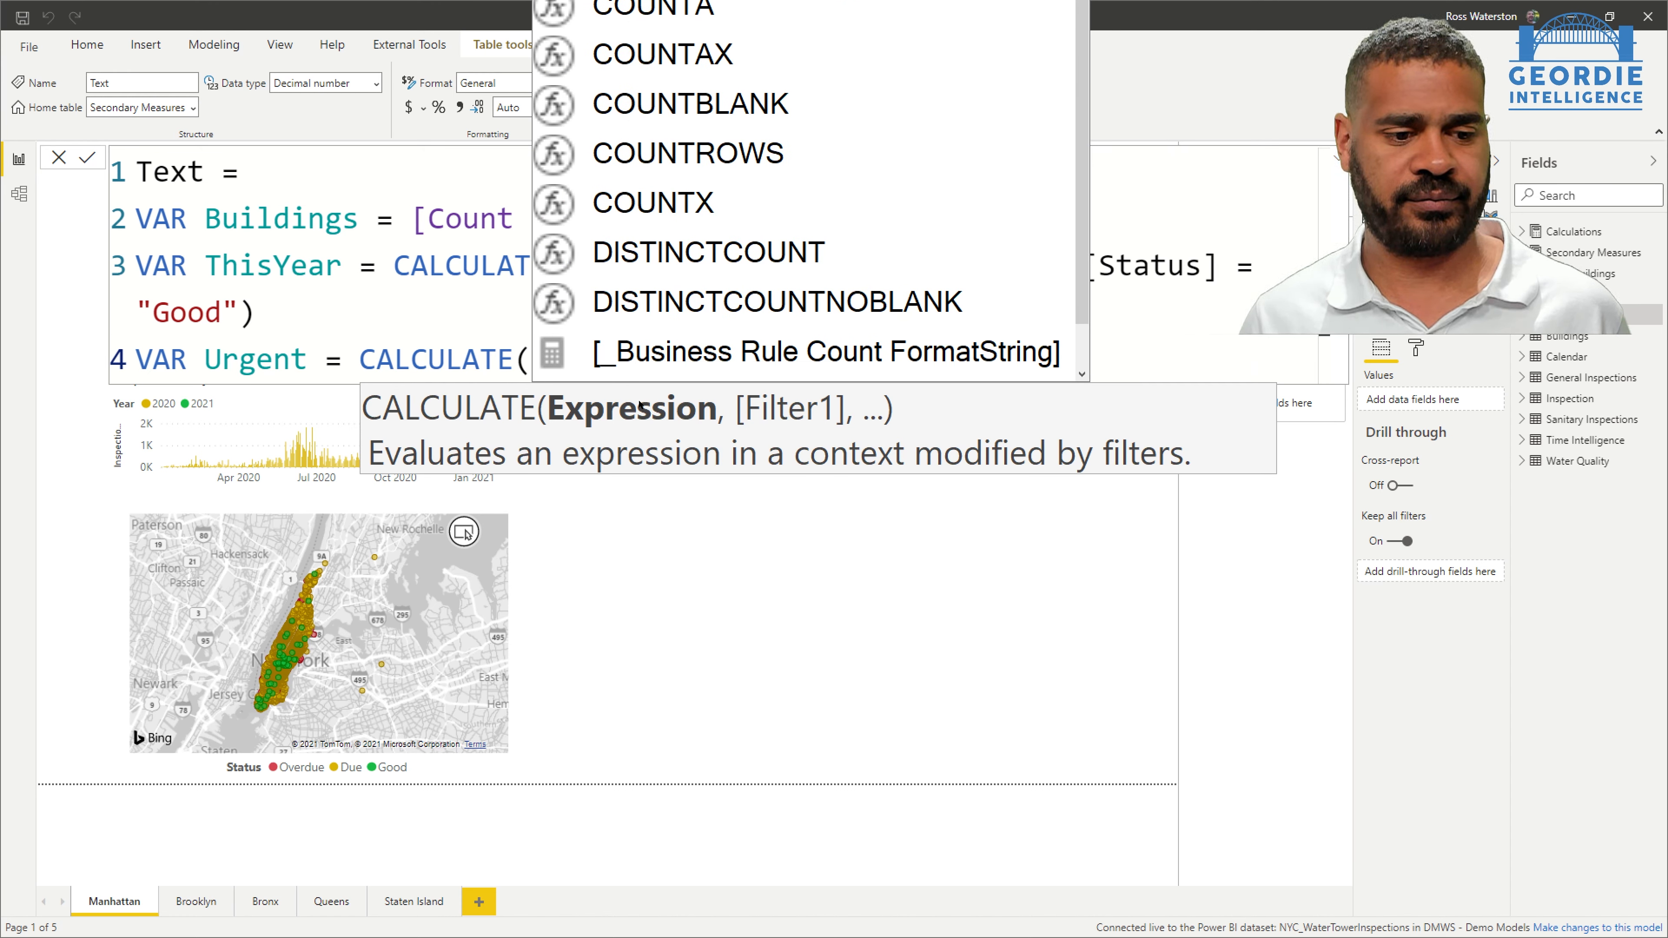
pyautogui.press('Tab')
# Complete the Urgent calculation with the filter Buildings[Status] = "Overdue" and add a new line below it.
pyautogui.write(', statu')
pyautogui.press('Tab')
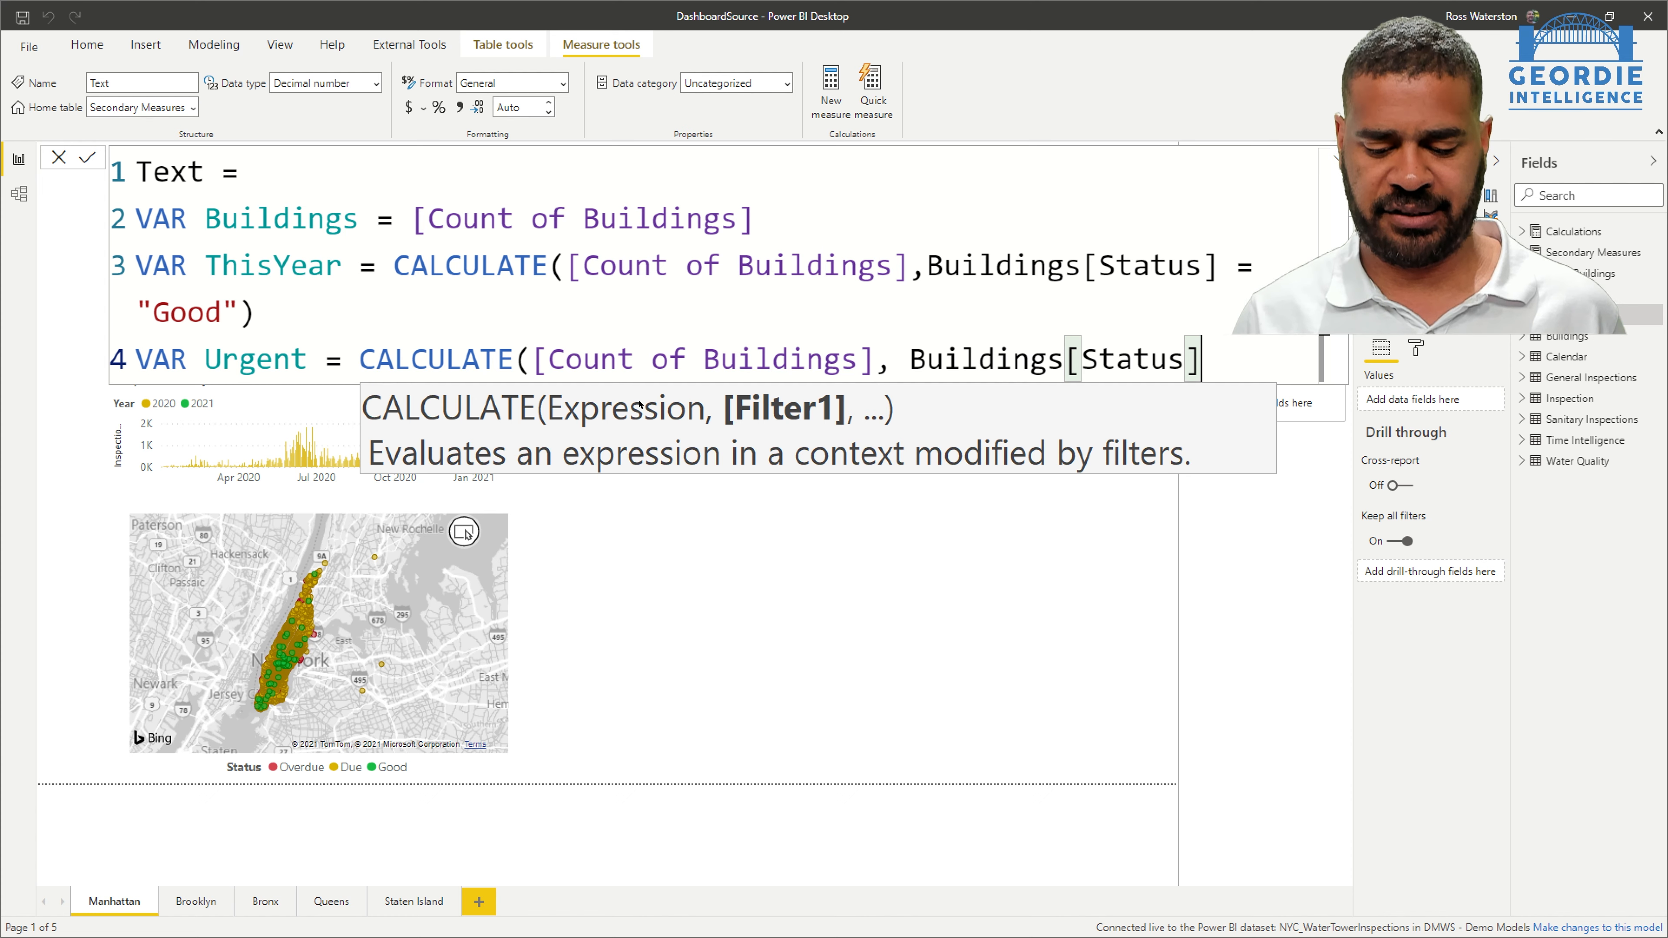
pyautogui.write('= ')
pyautogui.write('"Over')
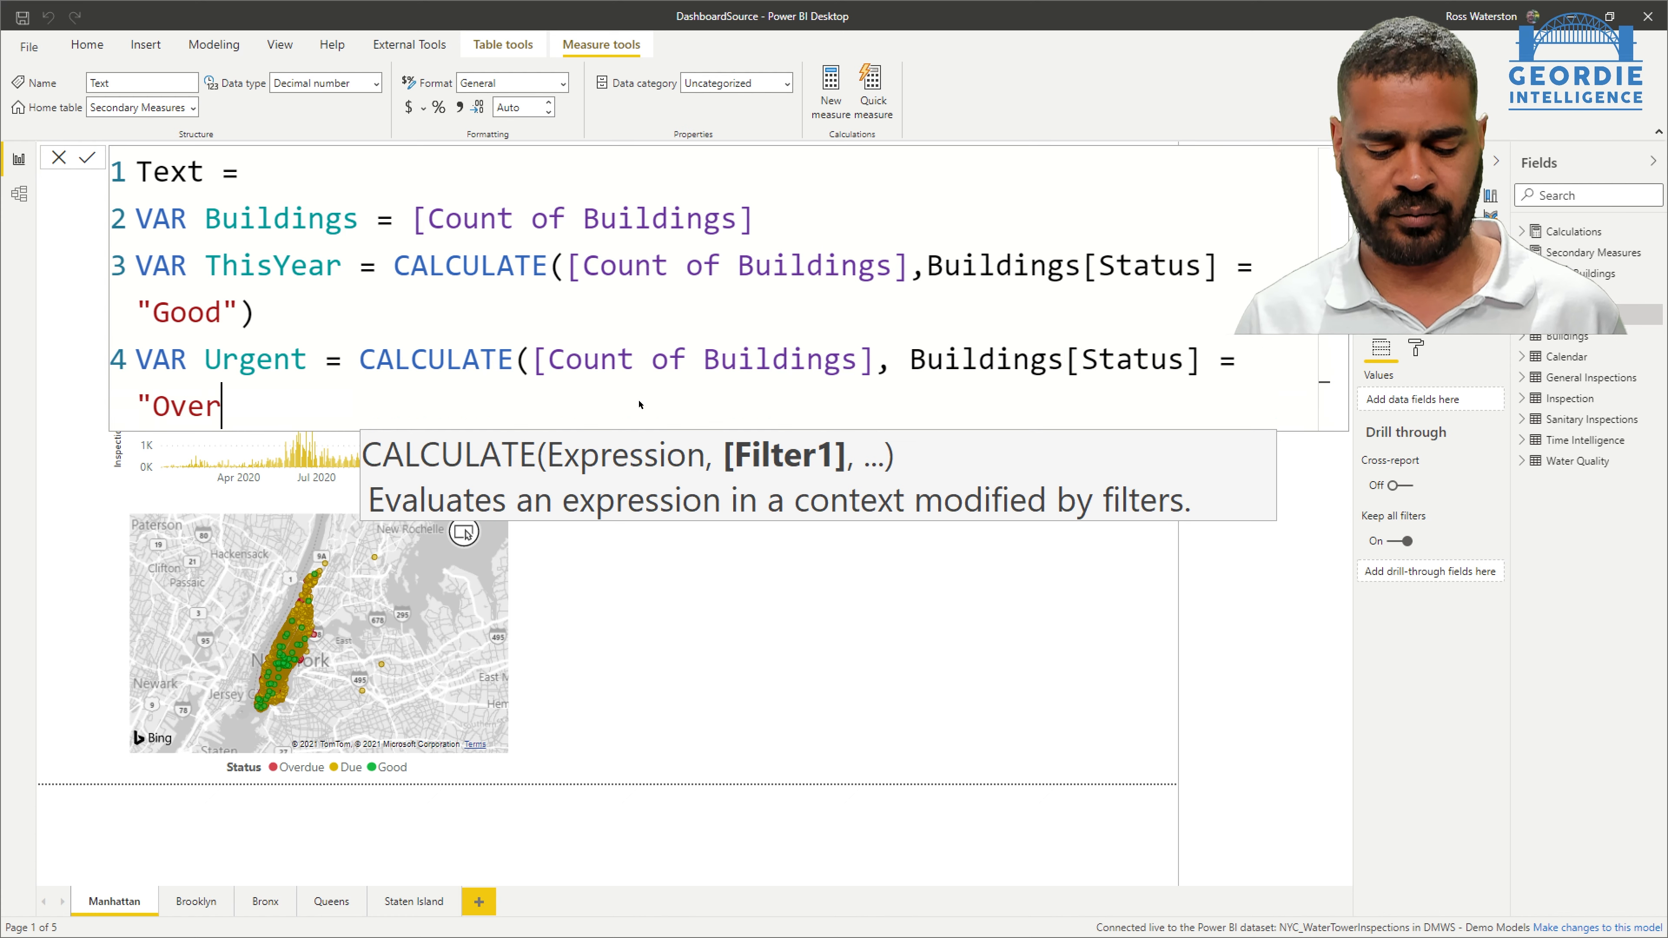
pyautogui.write('due")')
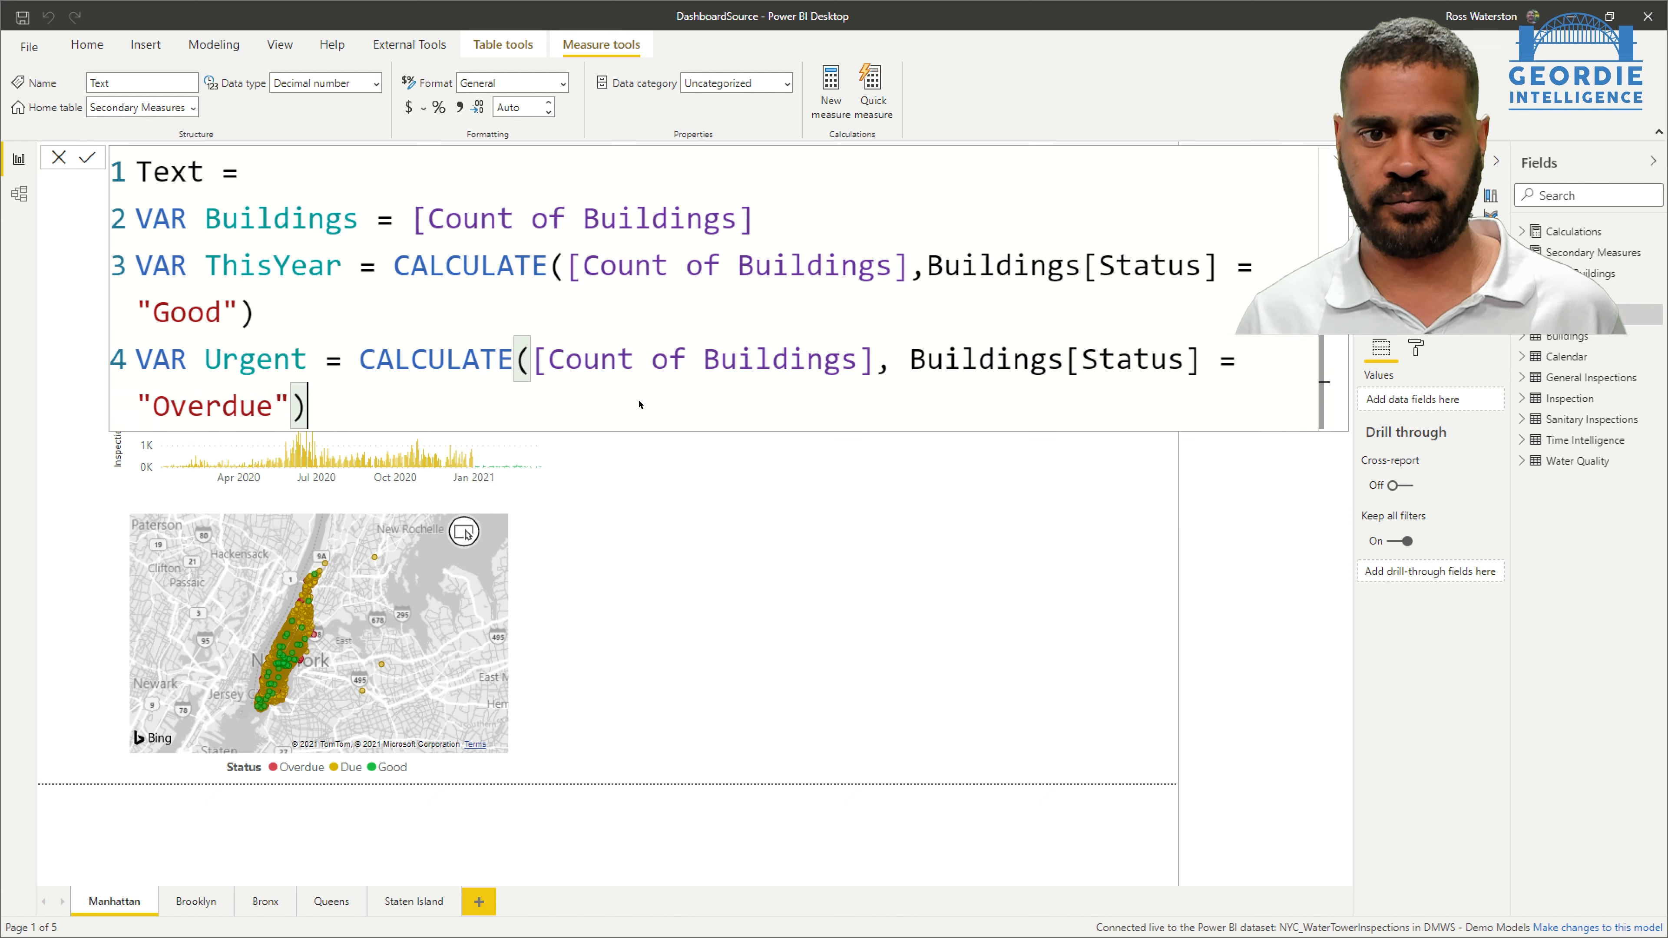
pyautogui.hotkey('shift', 'Return')
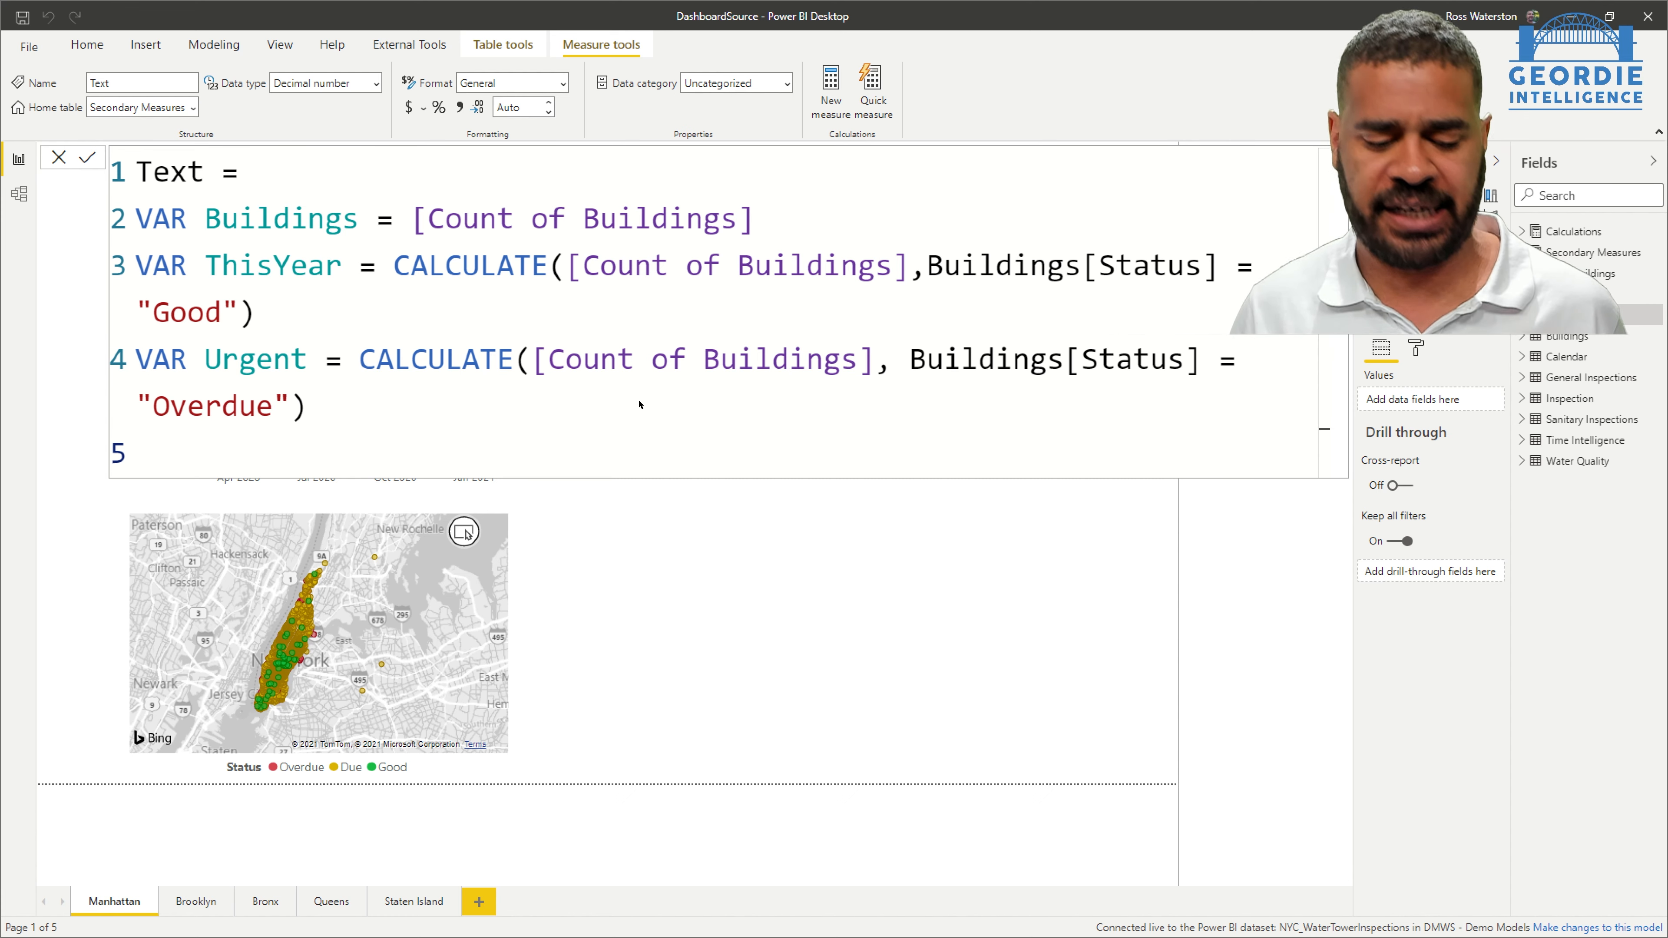
# Add RETURN followed by the text expression "There are " & Buildings &" in the borough, of these " on the next line.
pyautogui.write('RETURN')
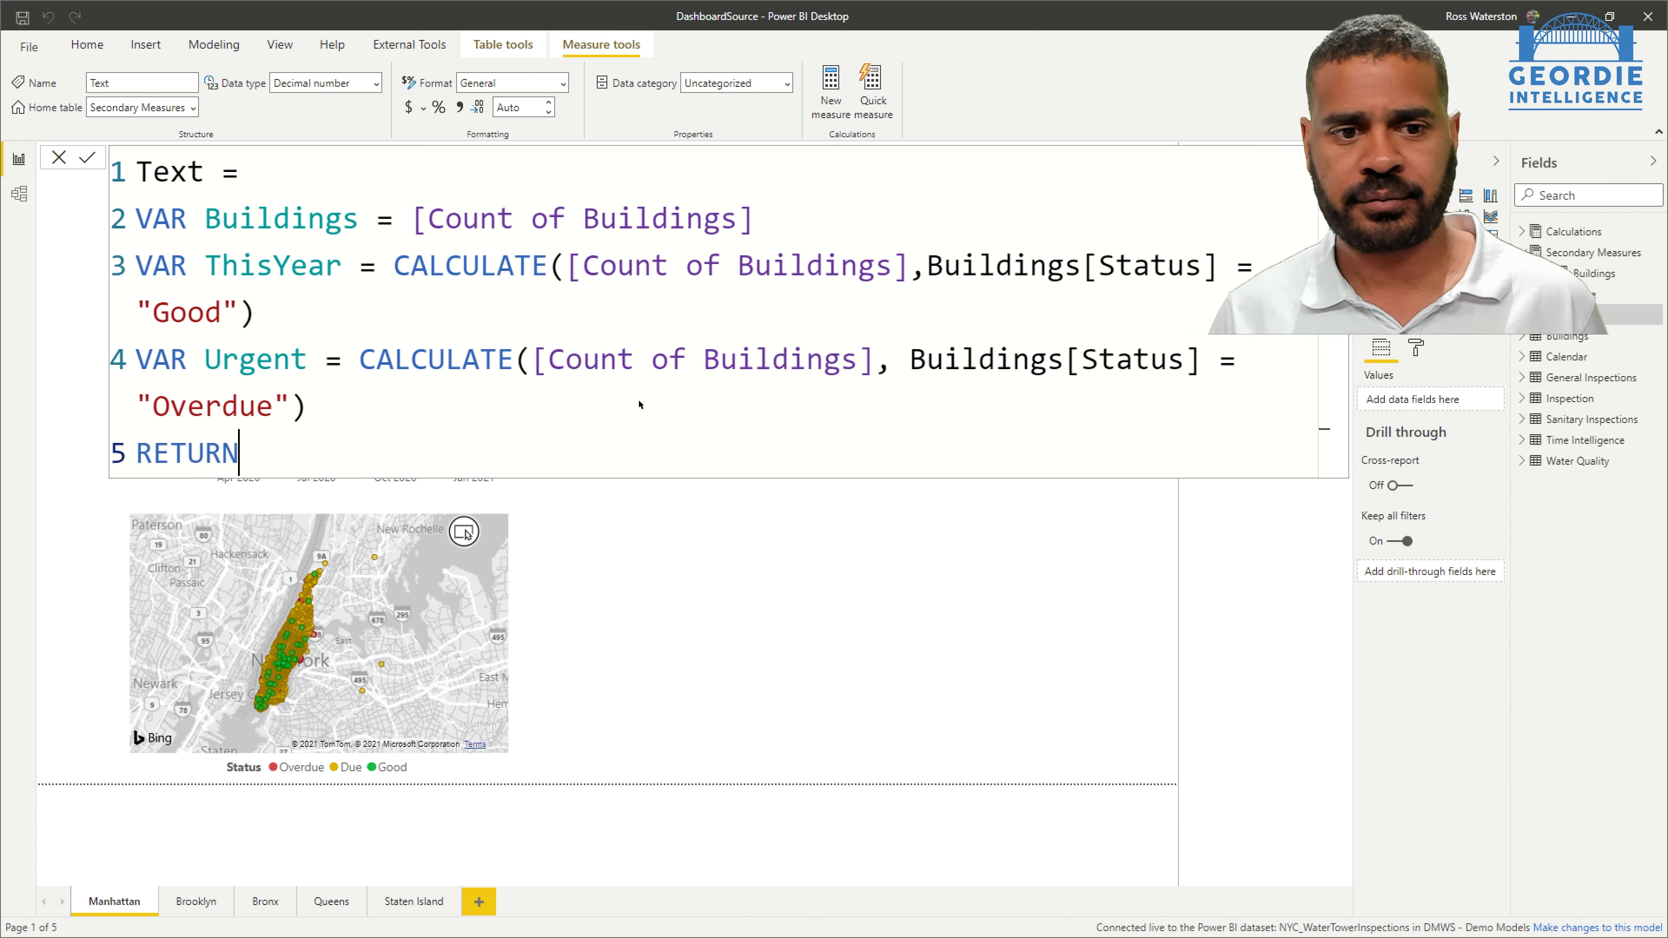
pyautogui.press('Return')
pyautogui.write('"')
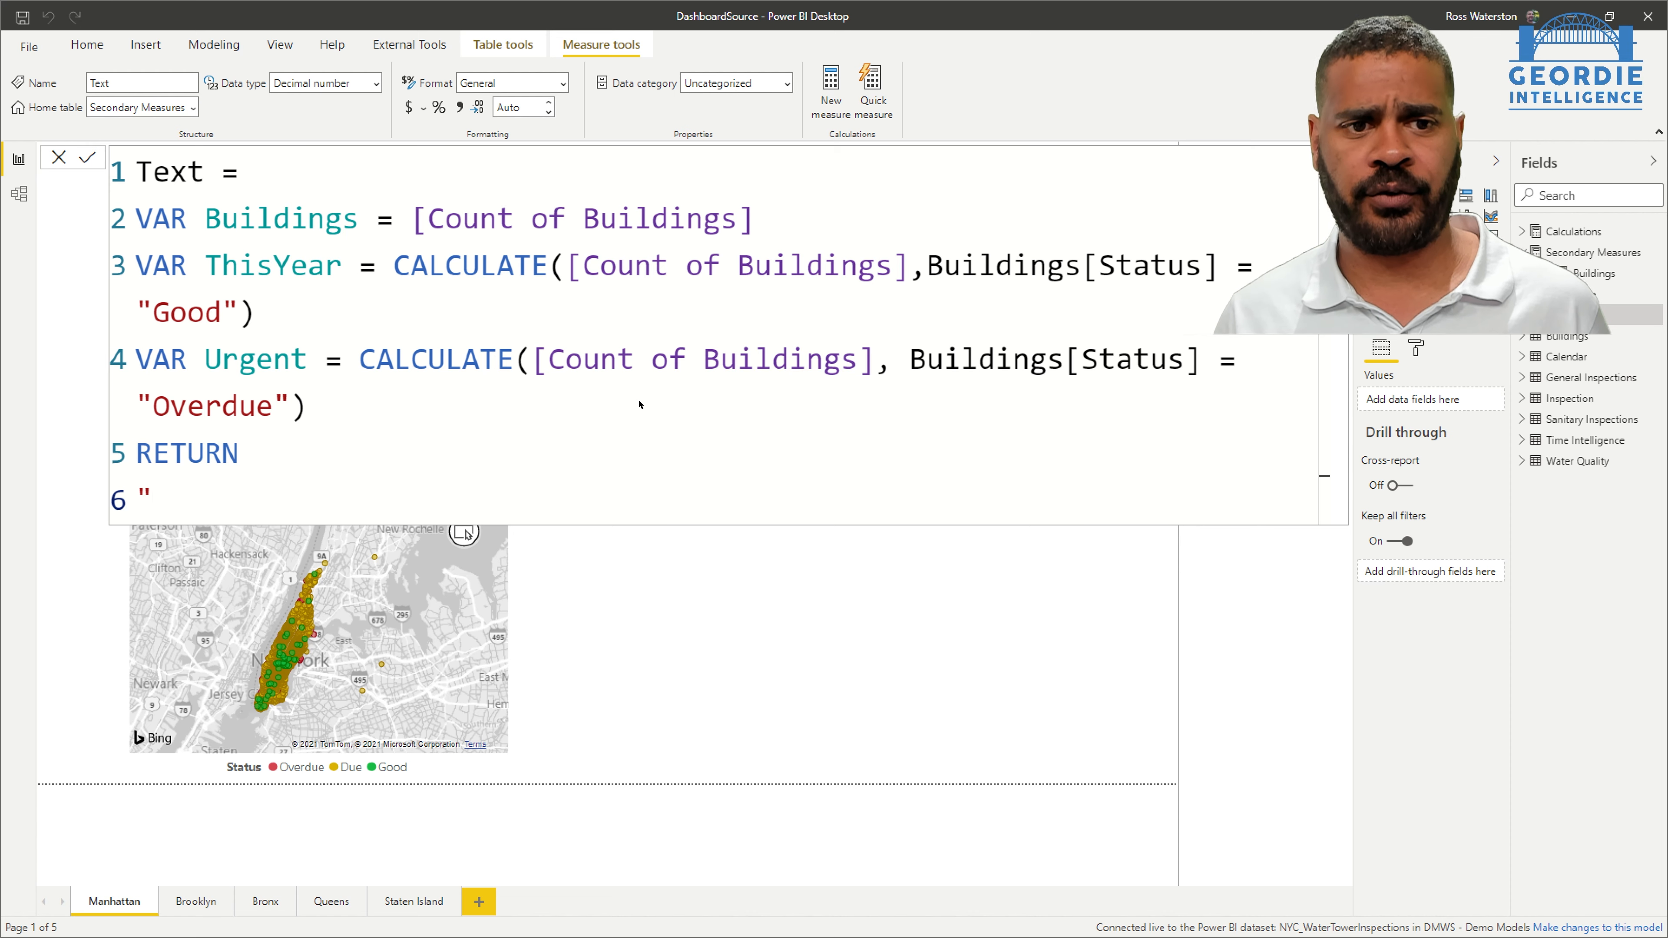
pyautogui.write('There are ')
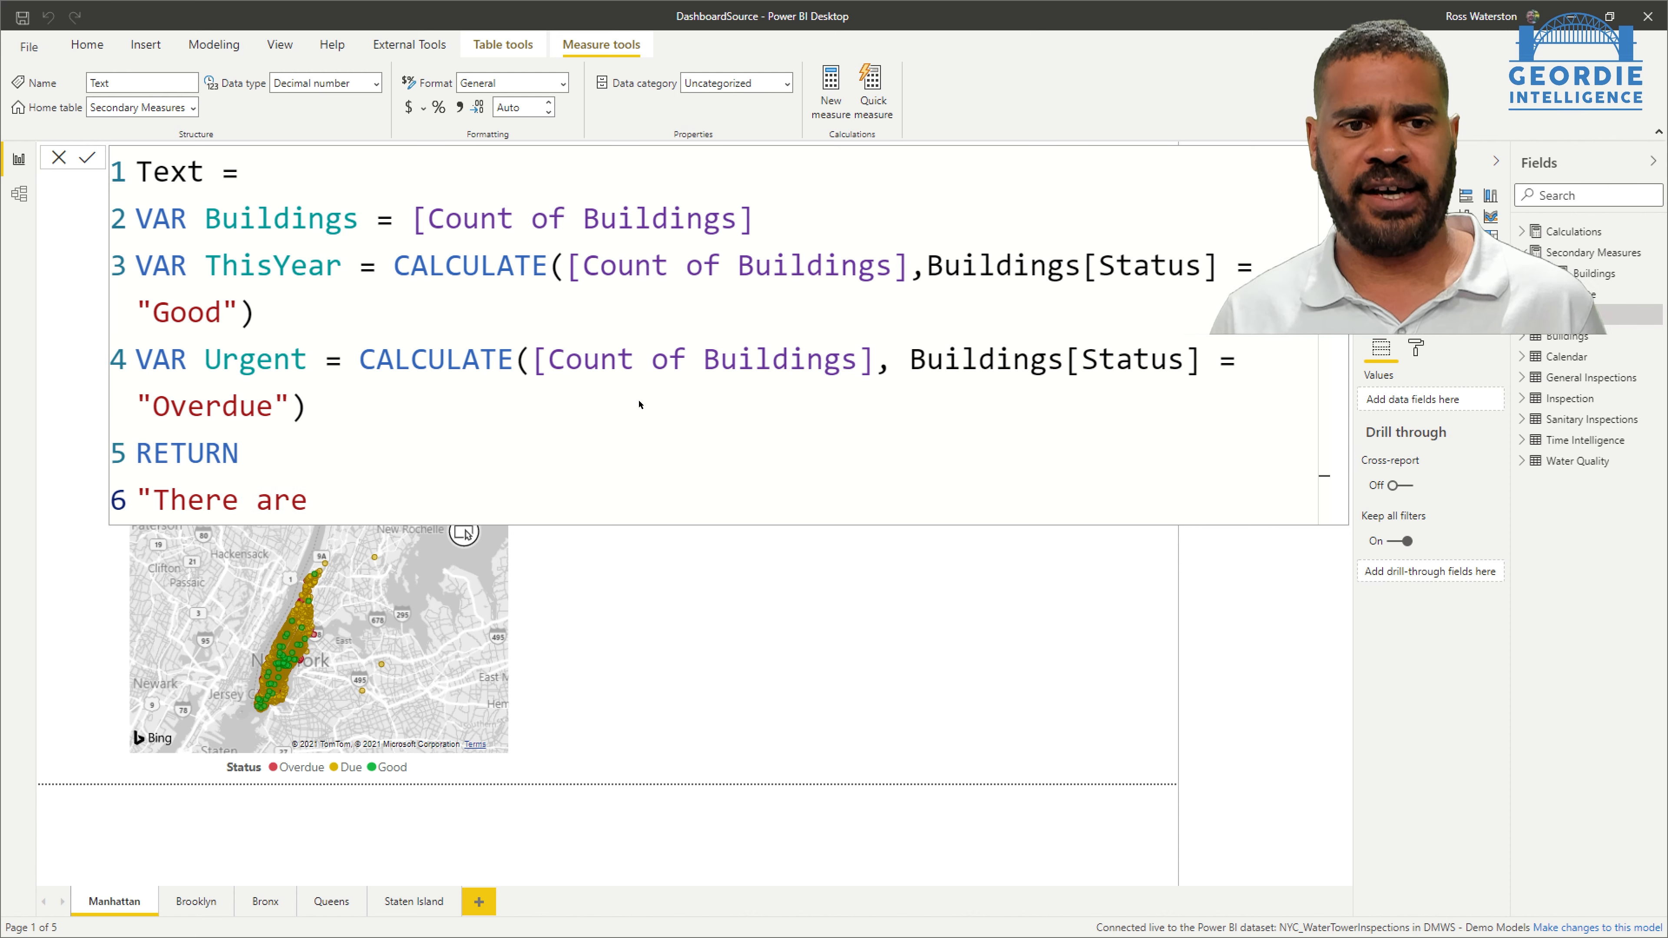
pyautogui.write('"')
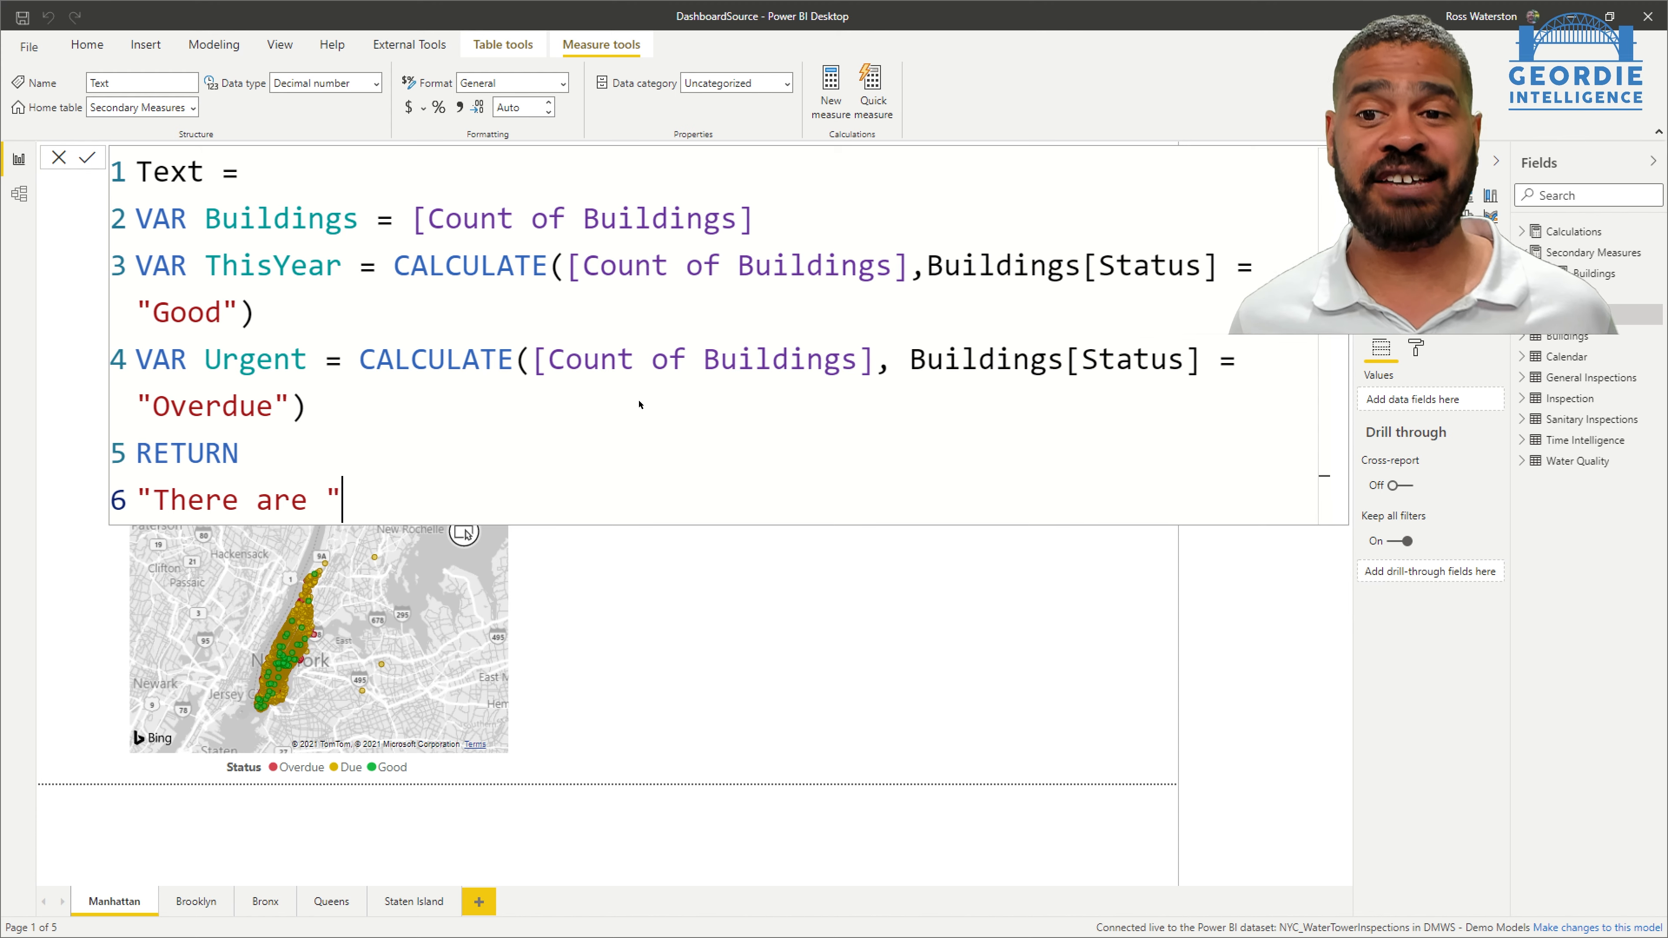
pyautogui.write(' & ')
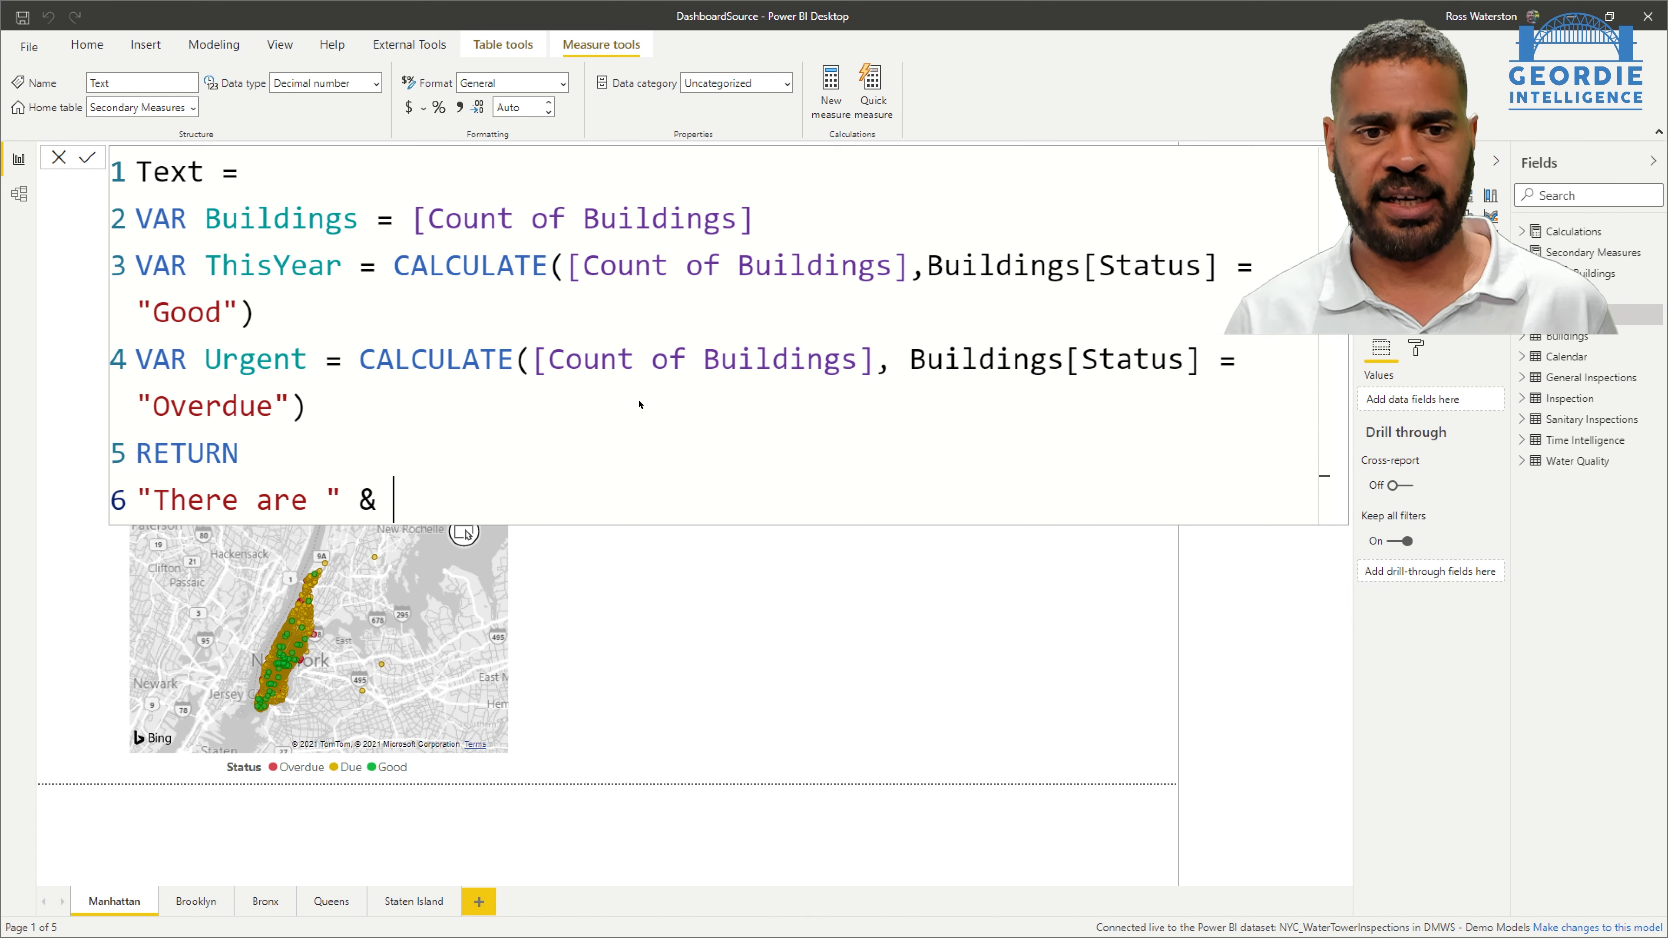
pyautogui.write('bui')
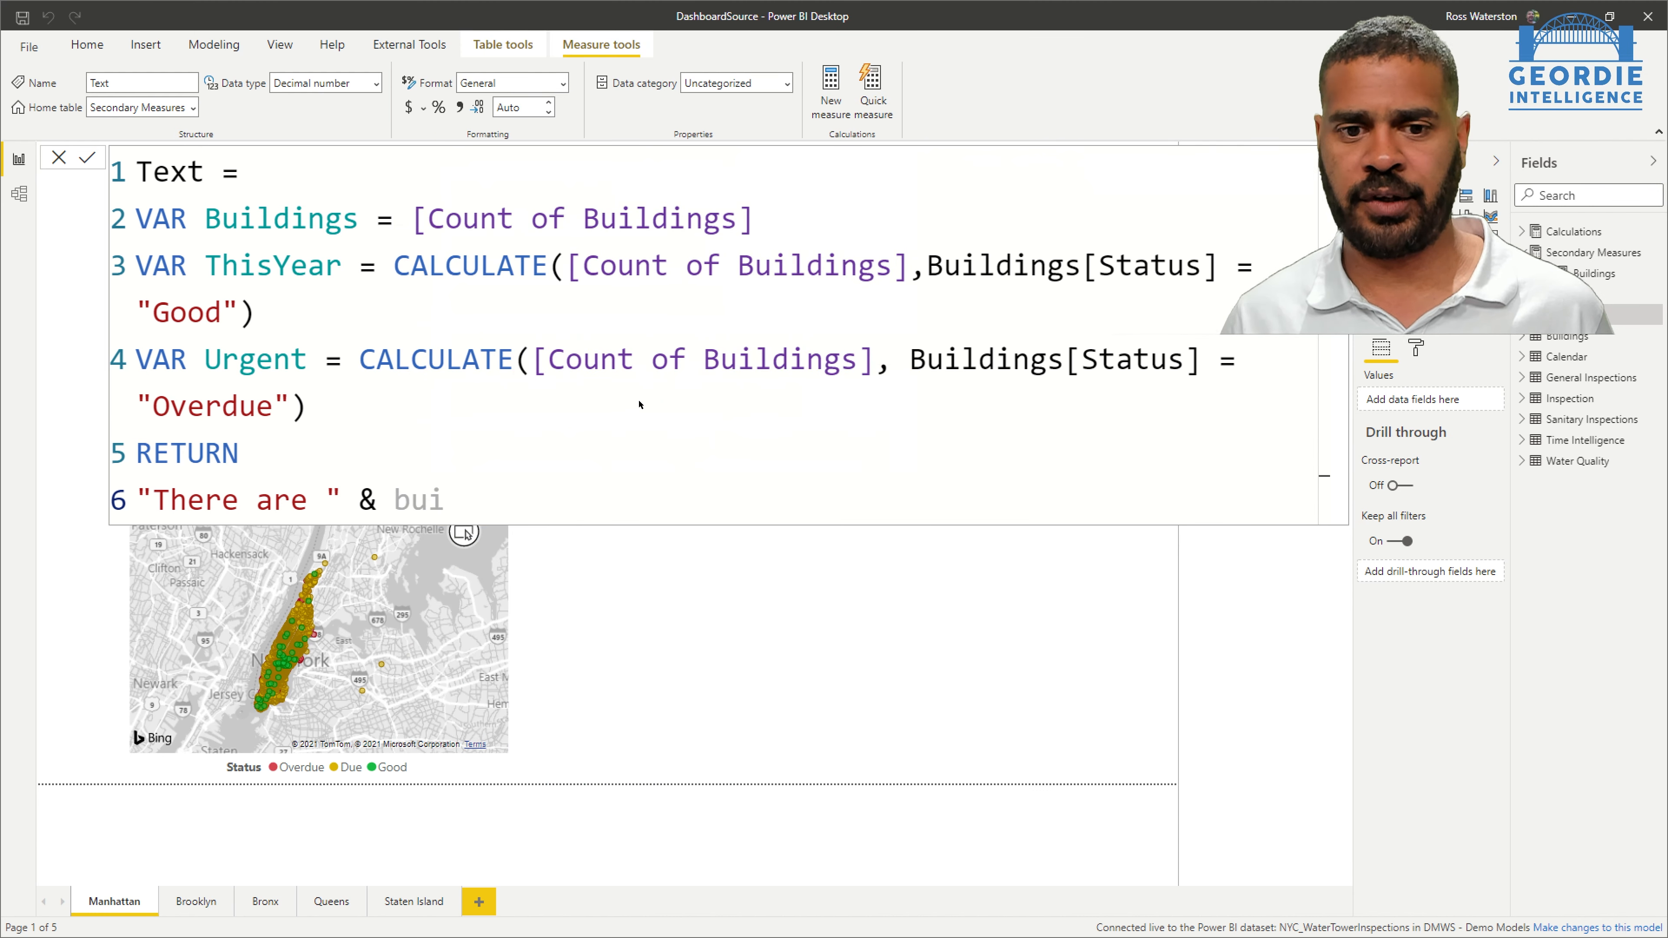
pyautogui.press('Tab')
pyautogui.write('&"')
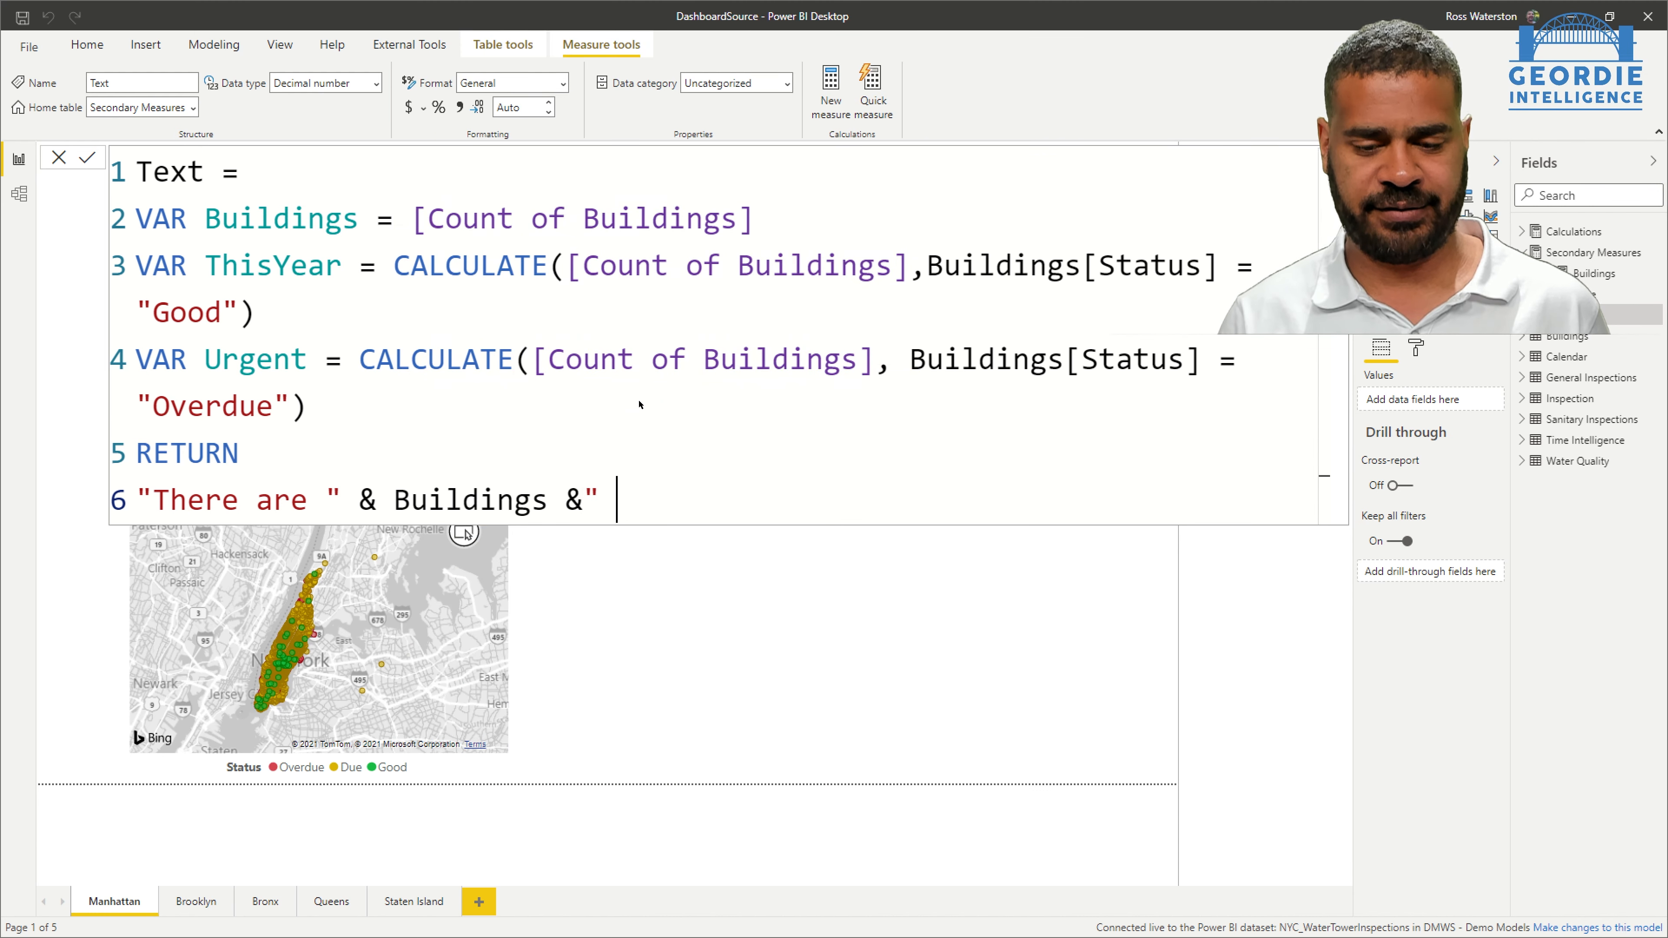
pyautogui.write(' in the borough, of these ')
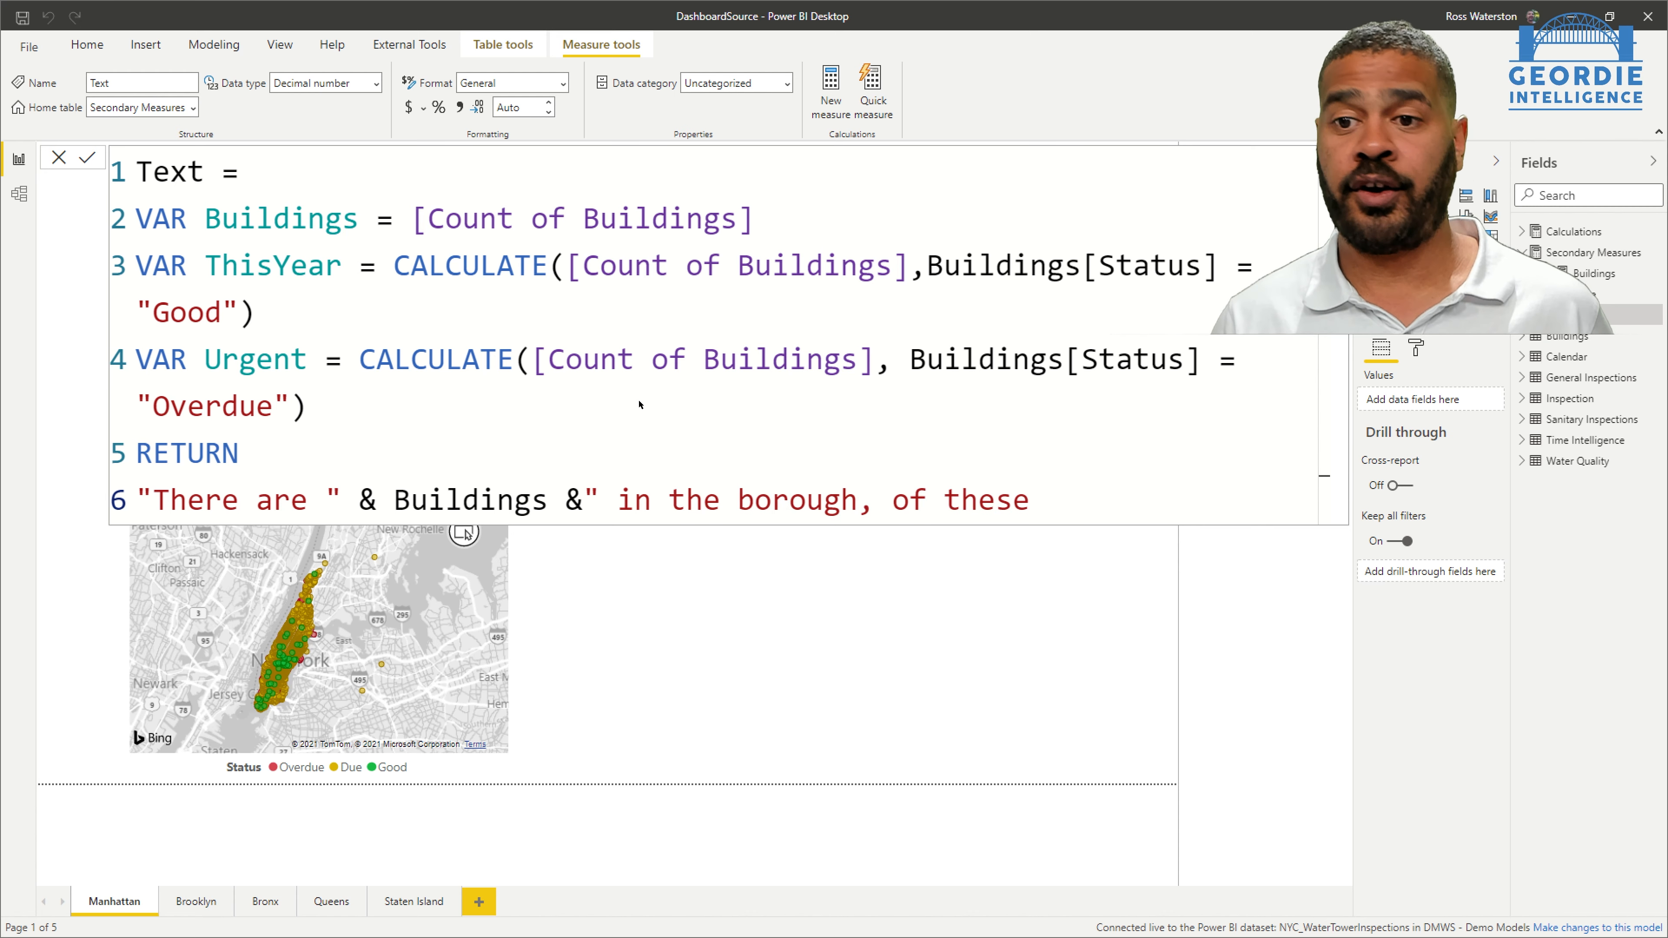
pyautogui.write('"')
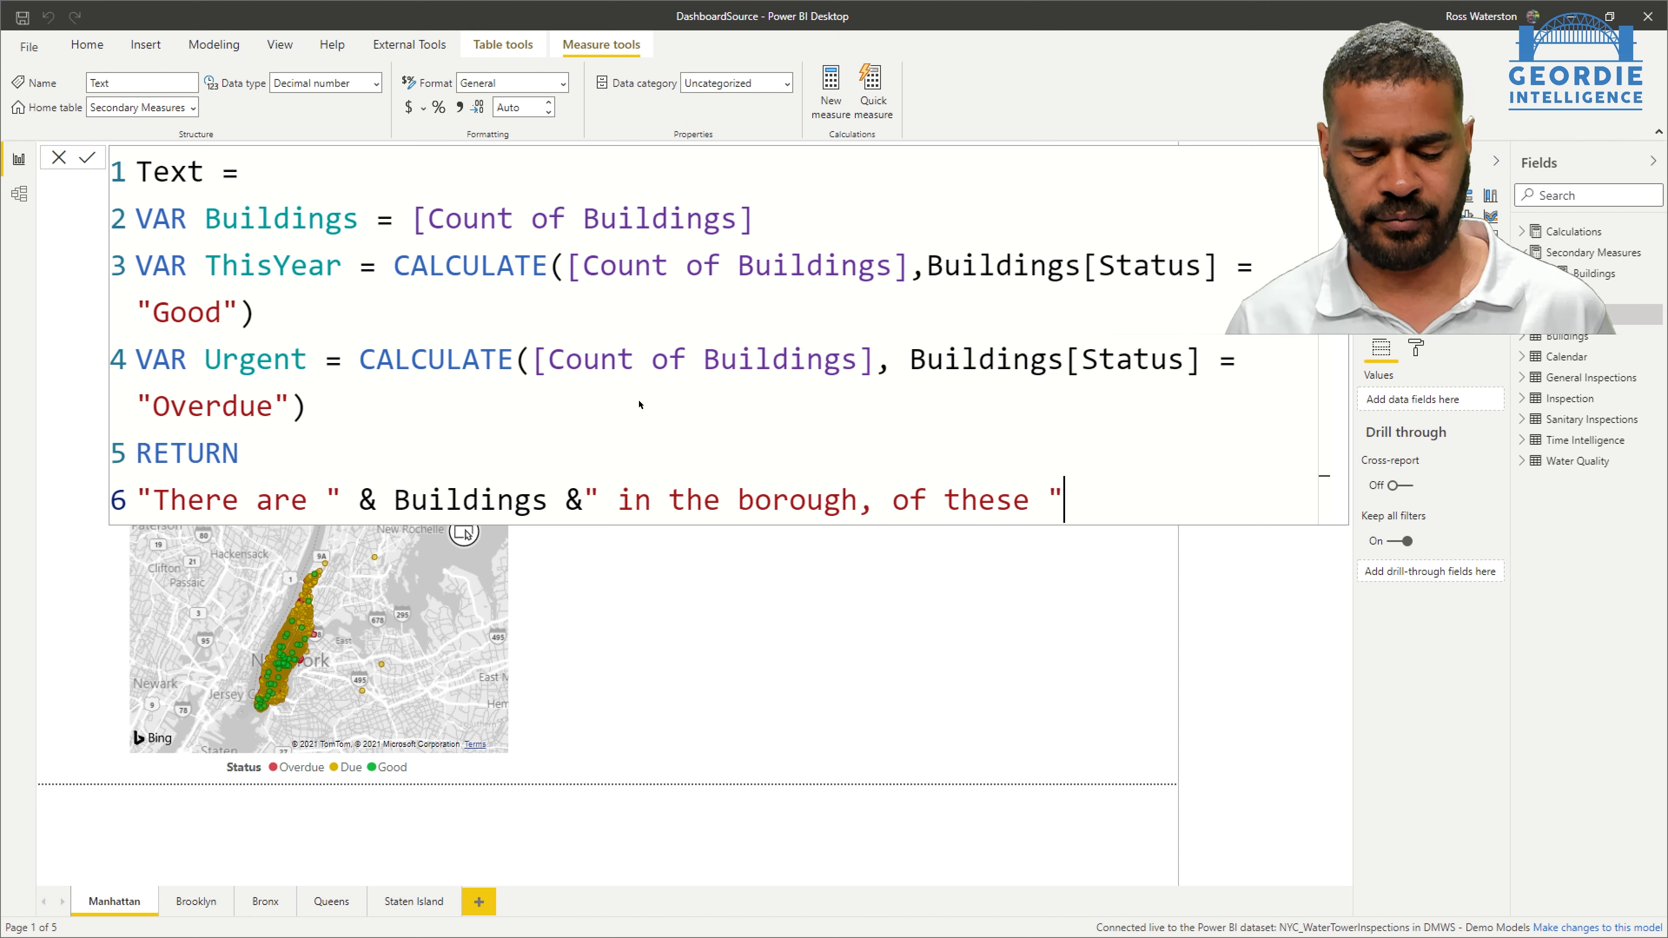
# Extend the returned text with & ThisYear & " have been inspected this year and " & Urgent.
pyautogui.write(' & ThisYear & "')
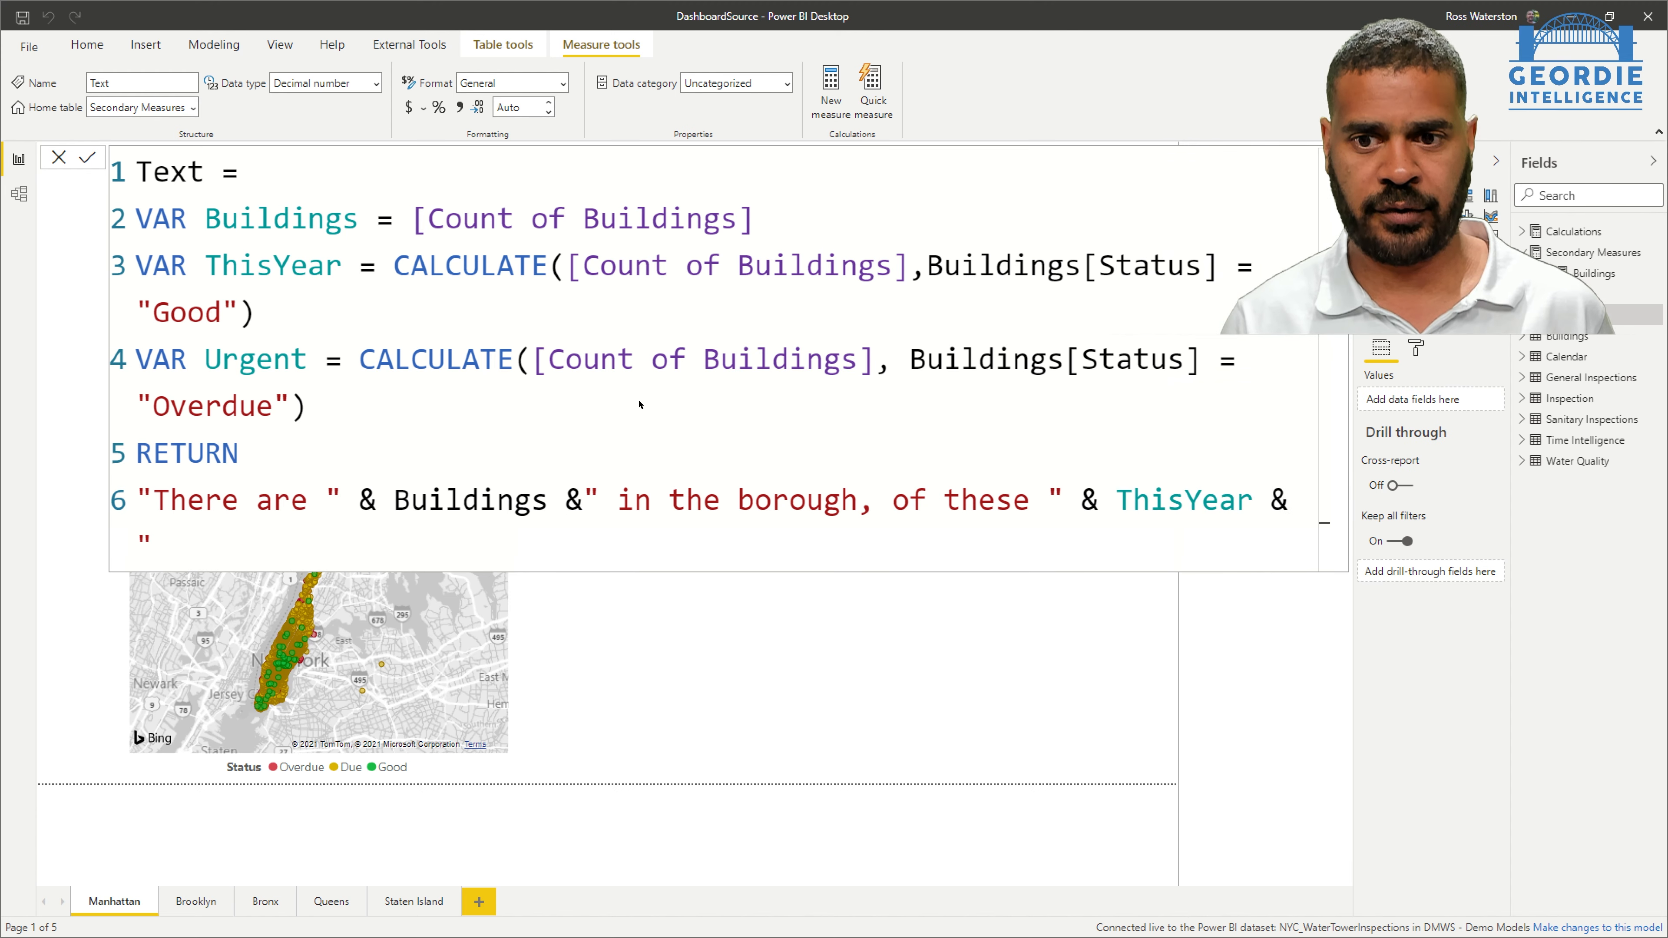
pyautogui.write(' have been inspected this year and ')
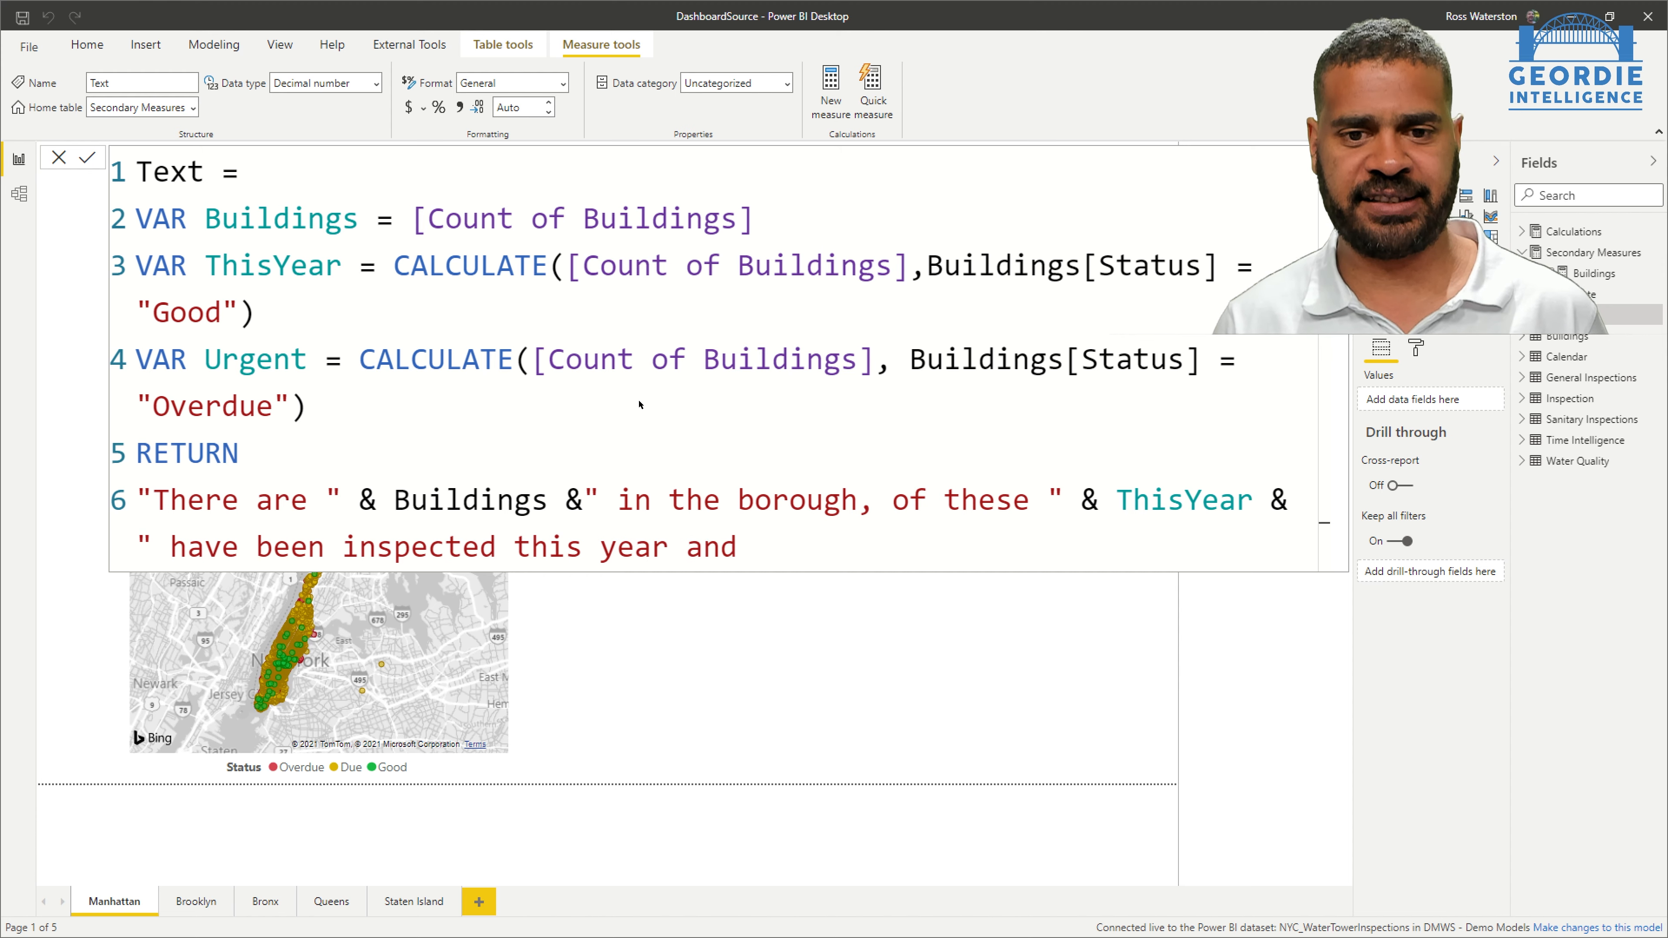
pyautogui.write('" & urg')
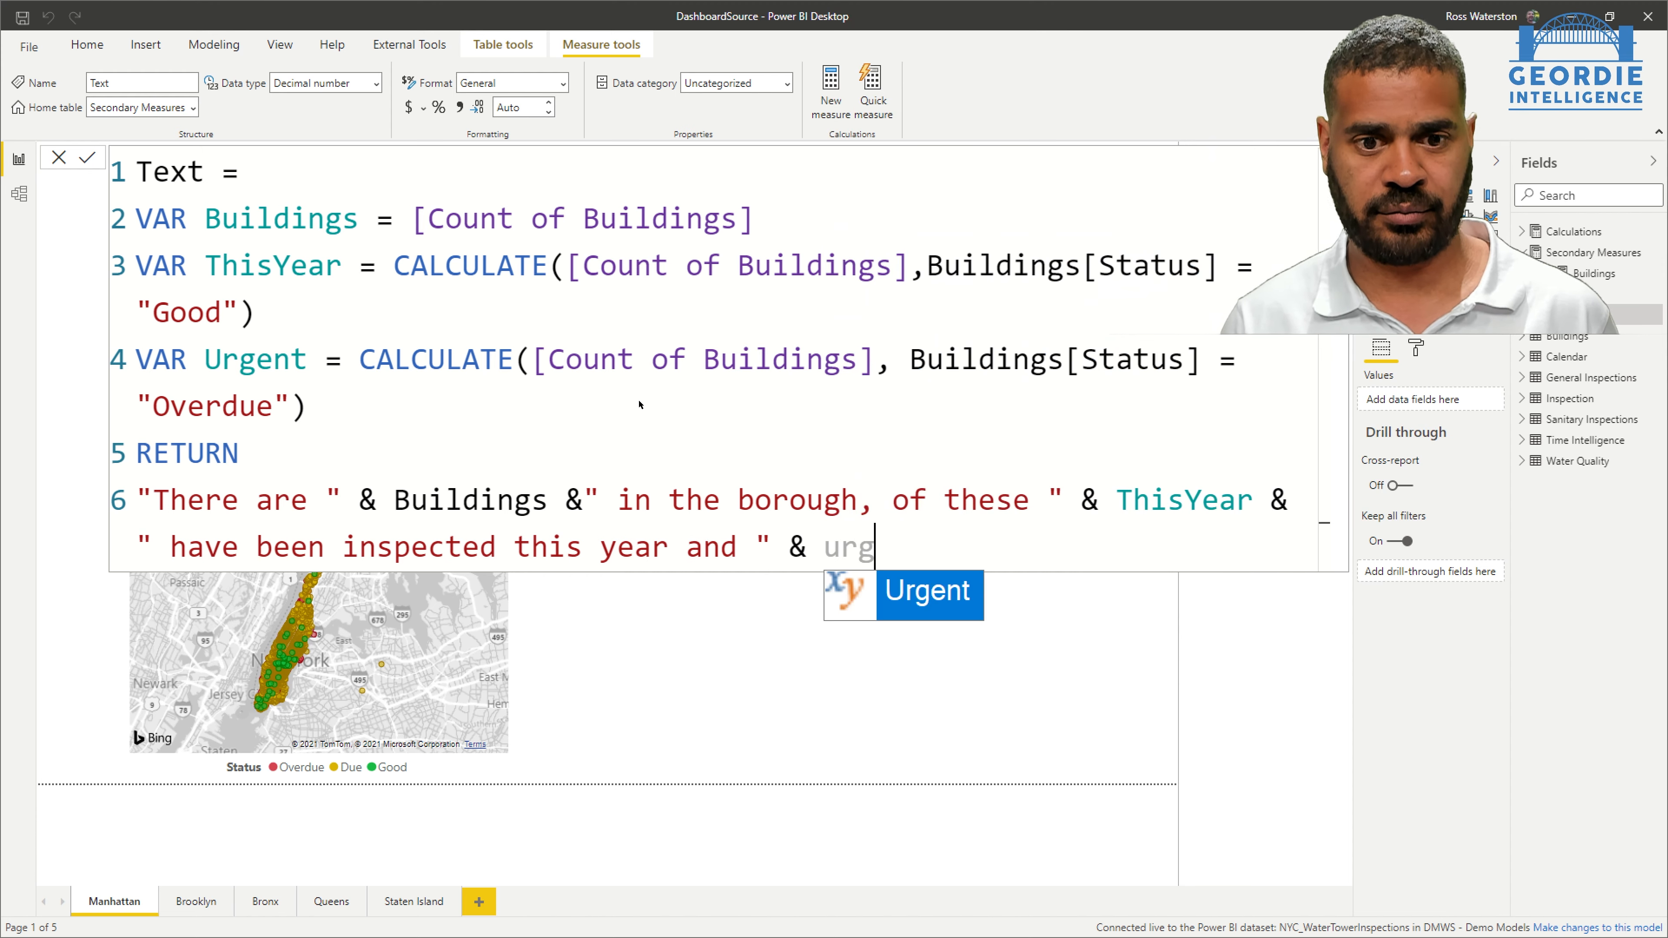
pyautogui.press('Tab')
# Append & "are due" after Urgent in the returned text, with the closing words enclosed in quotation marks.
pyautogui.write('& are due"')
pyautogui.press('Left')
pyautogui.press('Left')
pyautogui.press('Left')
pyautogui.press('Left')
pyautogui.press('Left')
pyautogui.press('Left')
pyautogui.press('Left')
pyautogui.press('Left')
pyautogui.write('"')
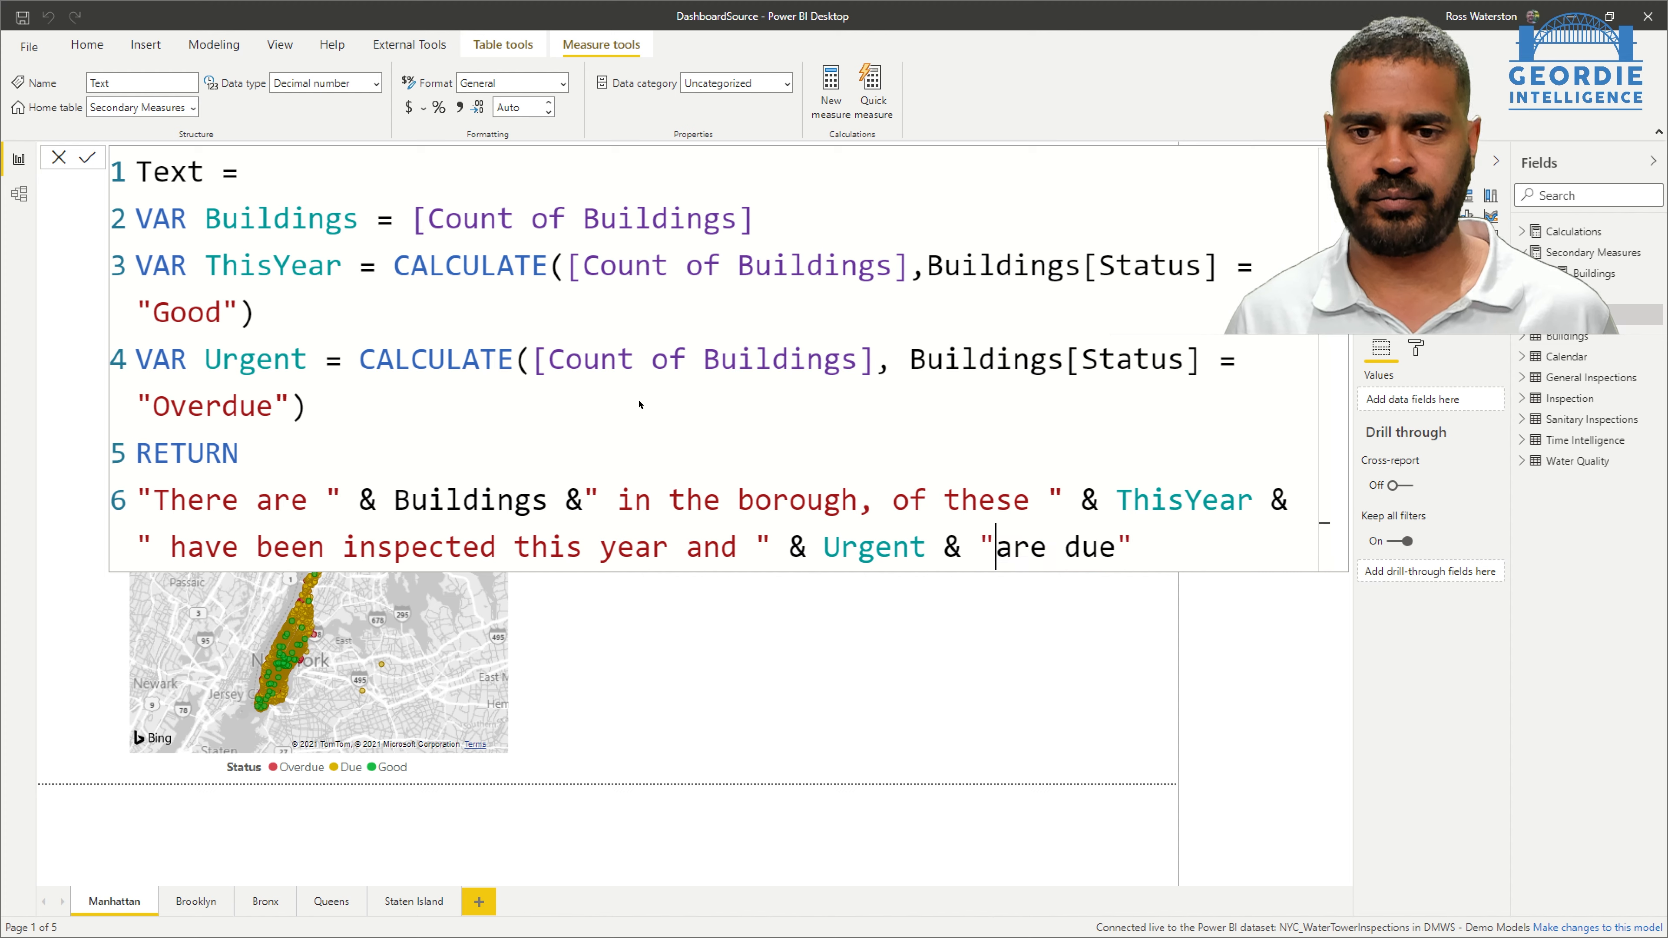
# Commit the Text measure and place it on the Manhattan page in the empty area below the narrative text.
pyautogui.press('End')
pyautogui.press('Return')
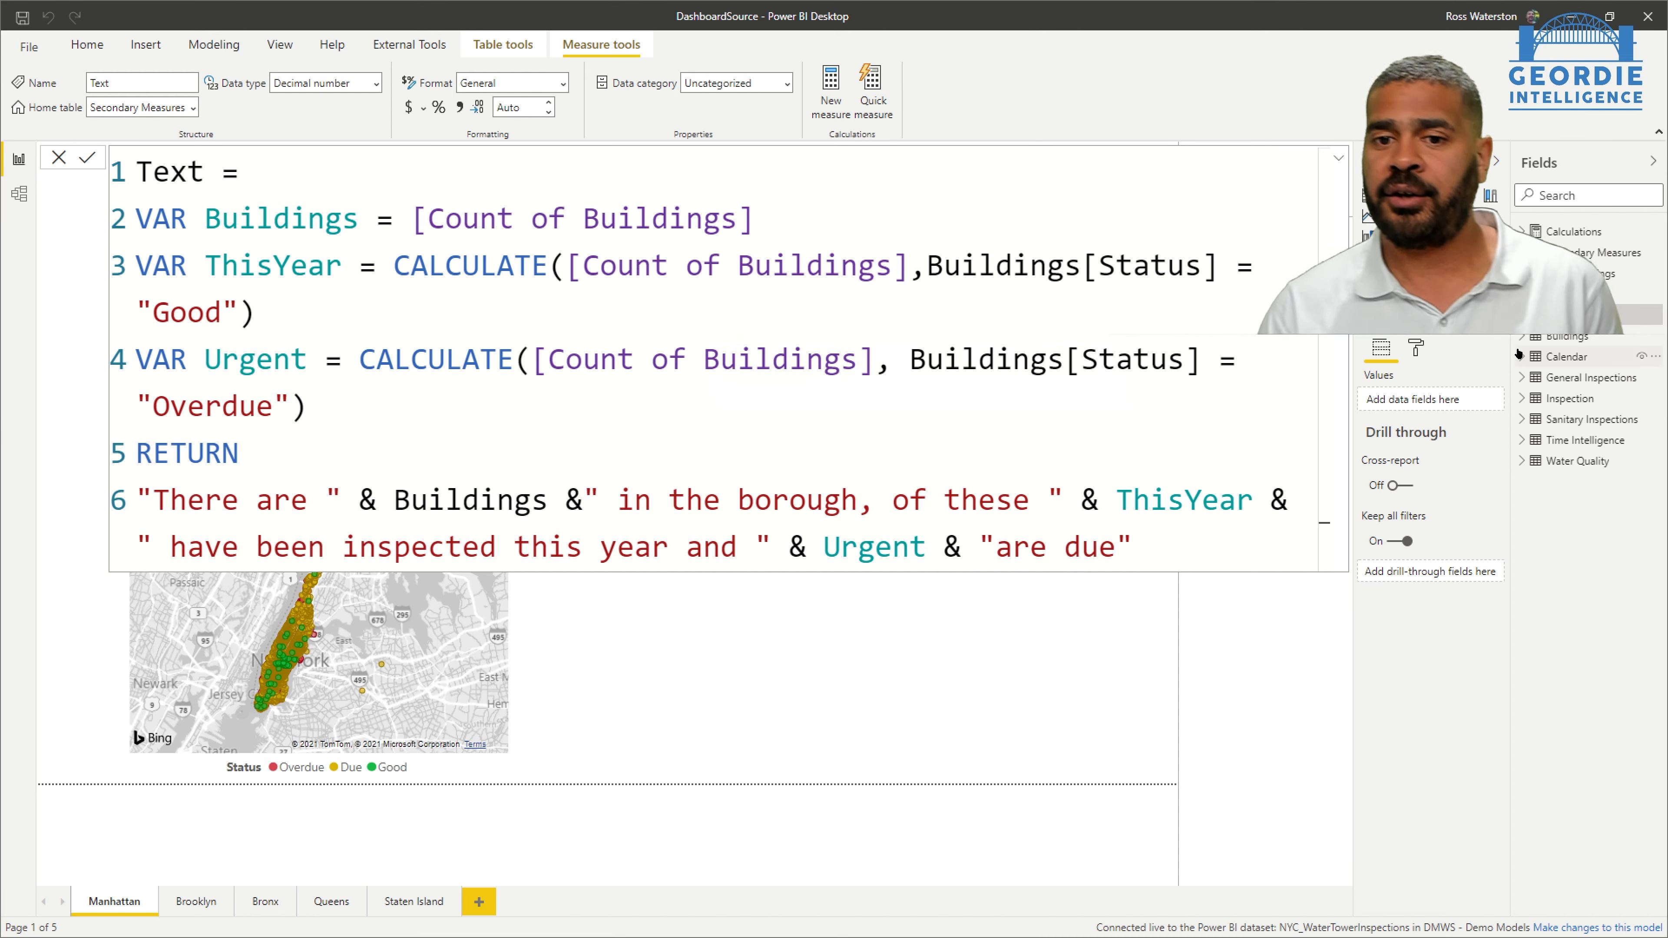
pyautogui.moveTo(1596, 322); pyautogui.dragTo(774, 674)
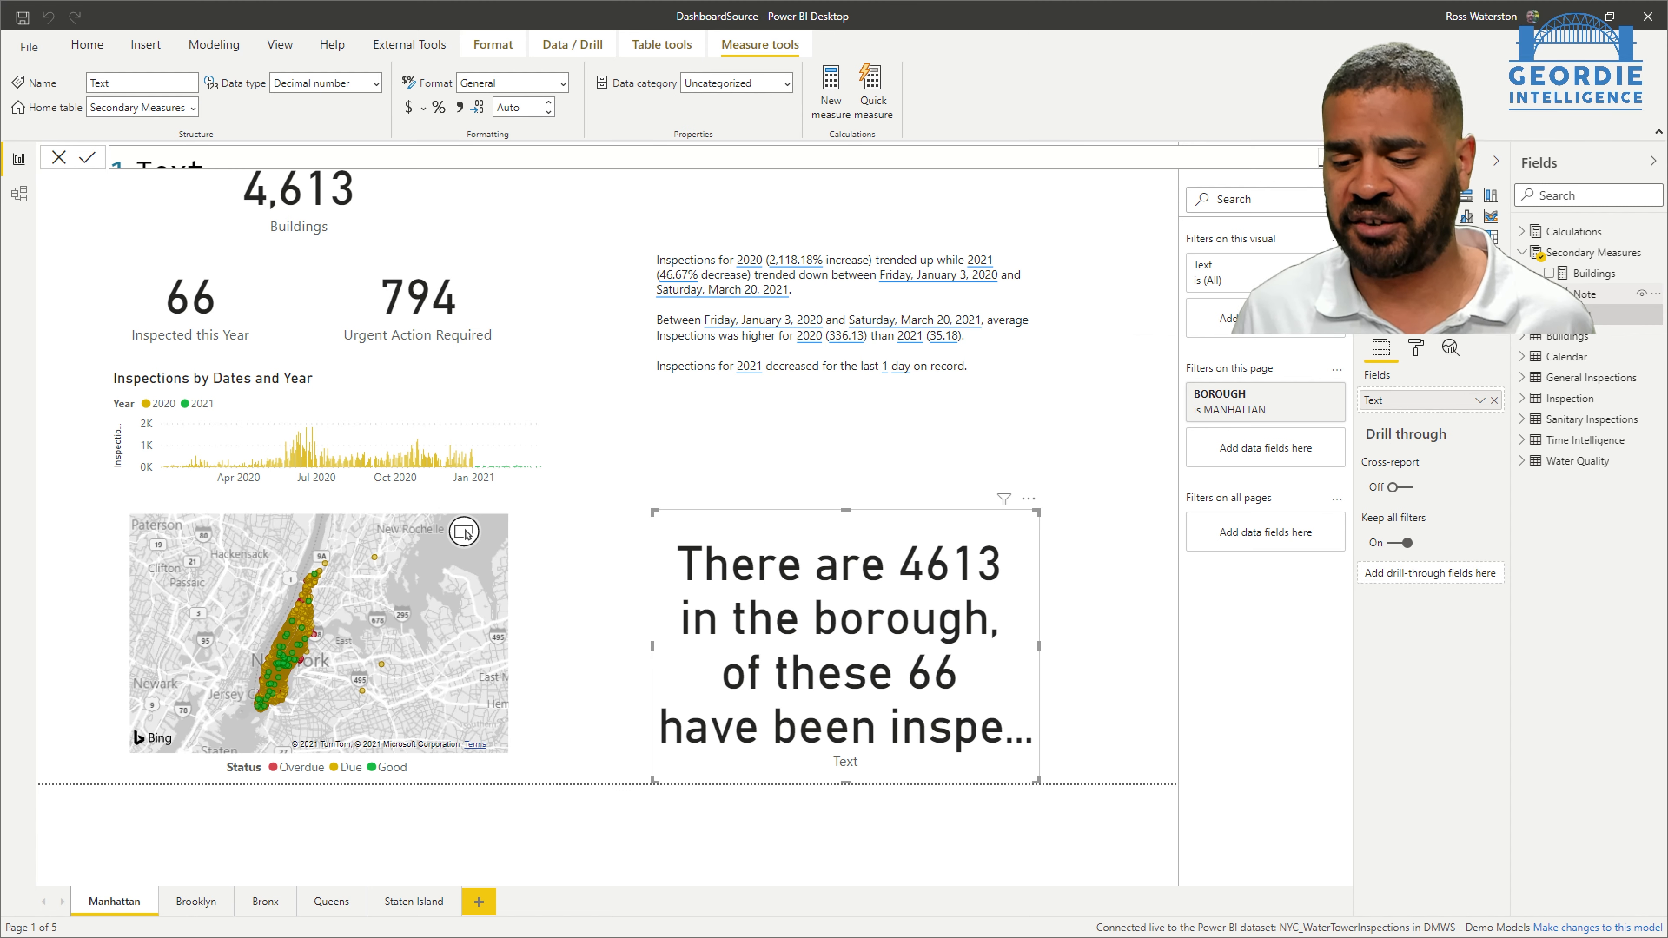
# Reopen the Text measure's formula and start a new VAR line directly below the Urgent variable.
pyautogui.rightClick(1581, 317)
pyautogui.click(1581, 315)
pyautogui.click(853, 160)
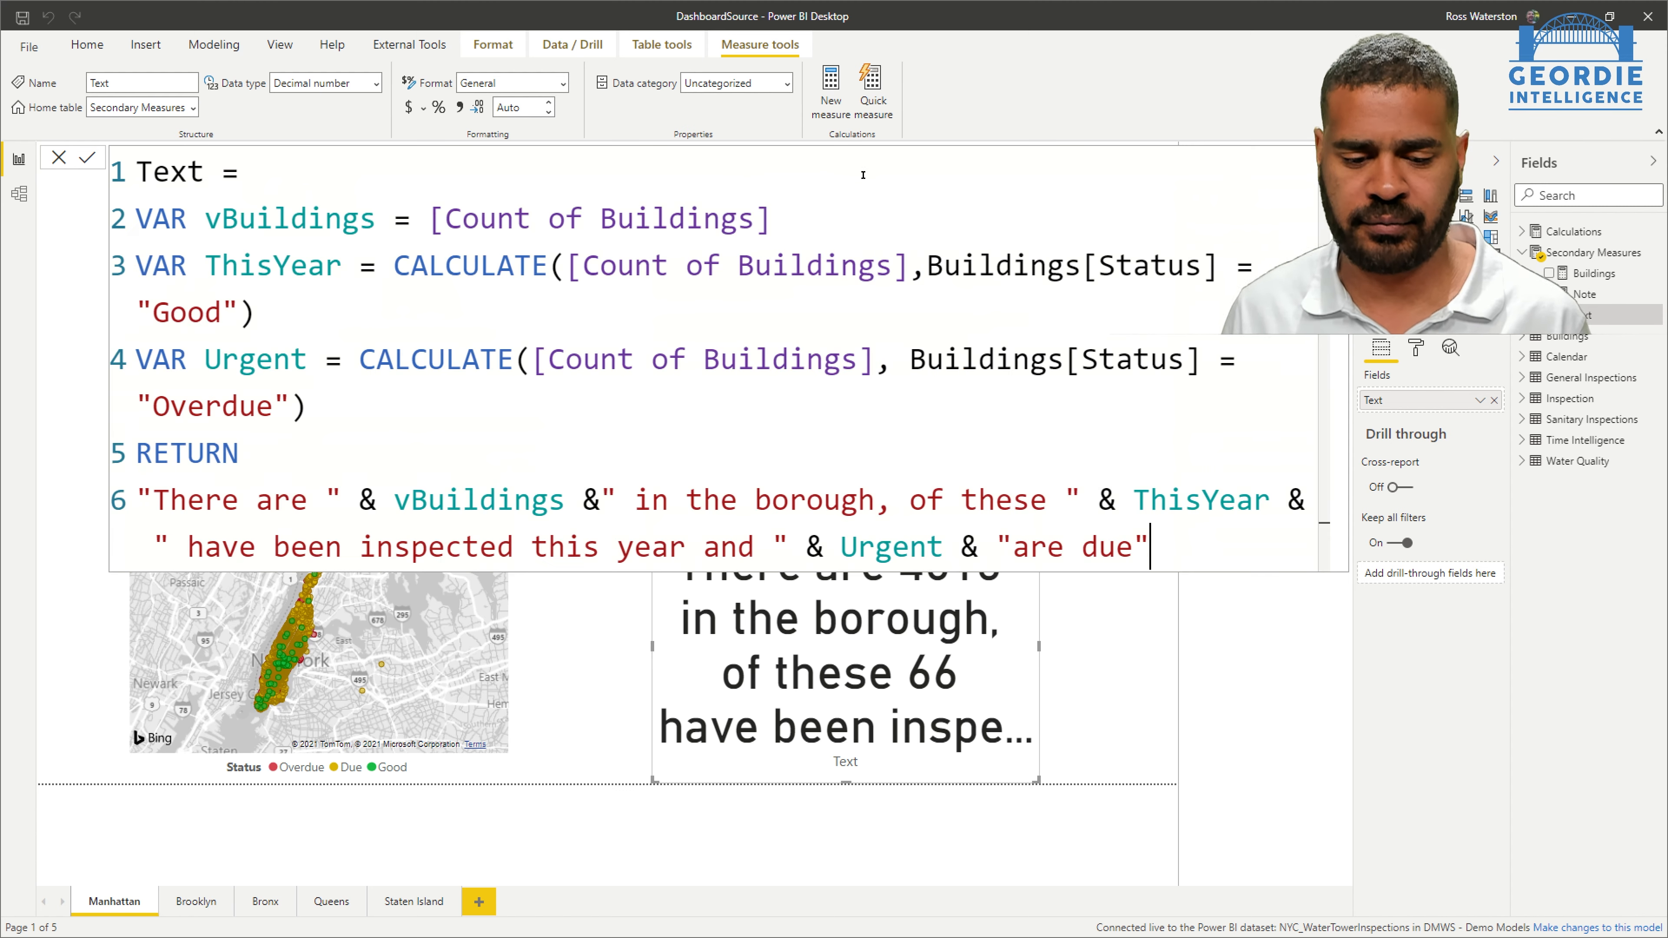
pyautogui.click(334, 424)
pyautogui.press('Return')
pyautogui.write('VAR')
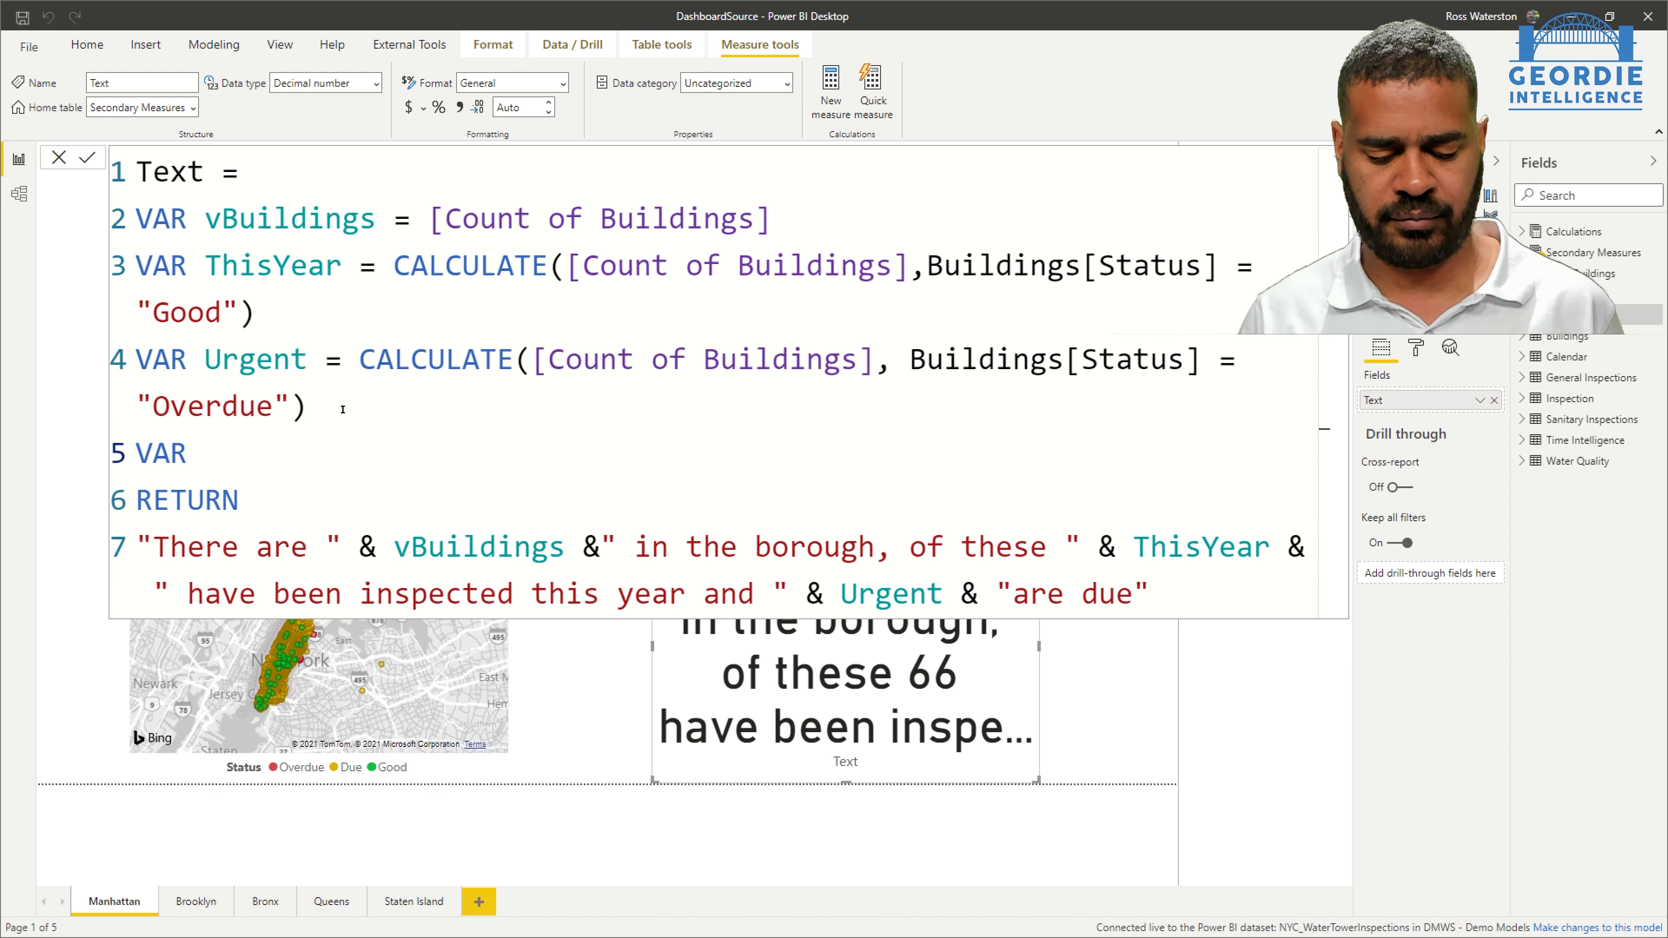
# Define the new variable as OverDuepct = FORMAT(DIVIDE(Urgent, vBuildings,0),"0.0%").
pyautogui.write(' OverDuepct = D')
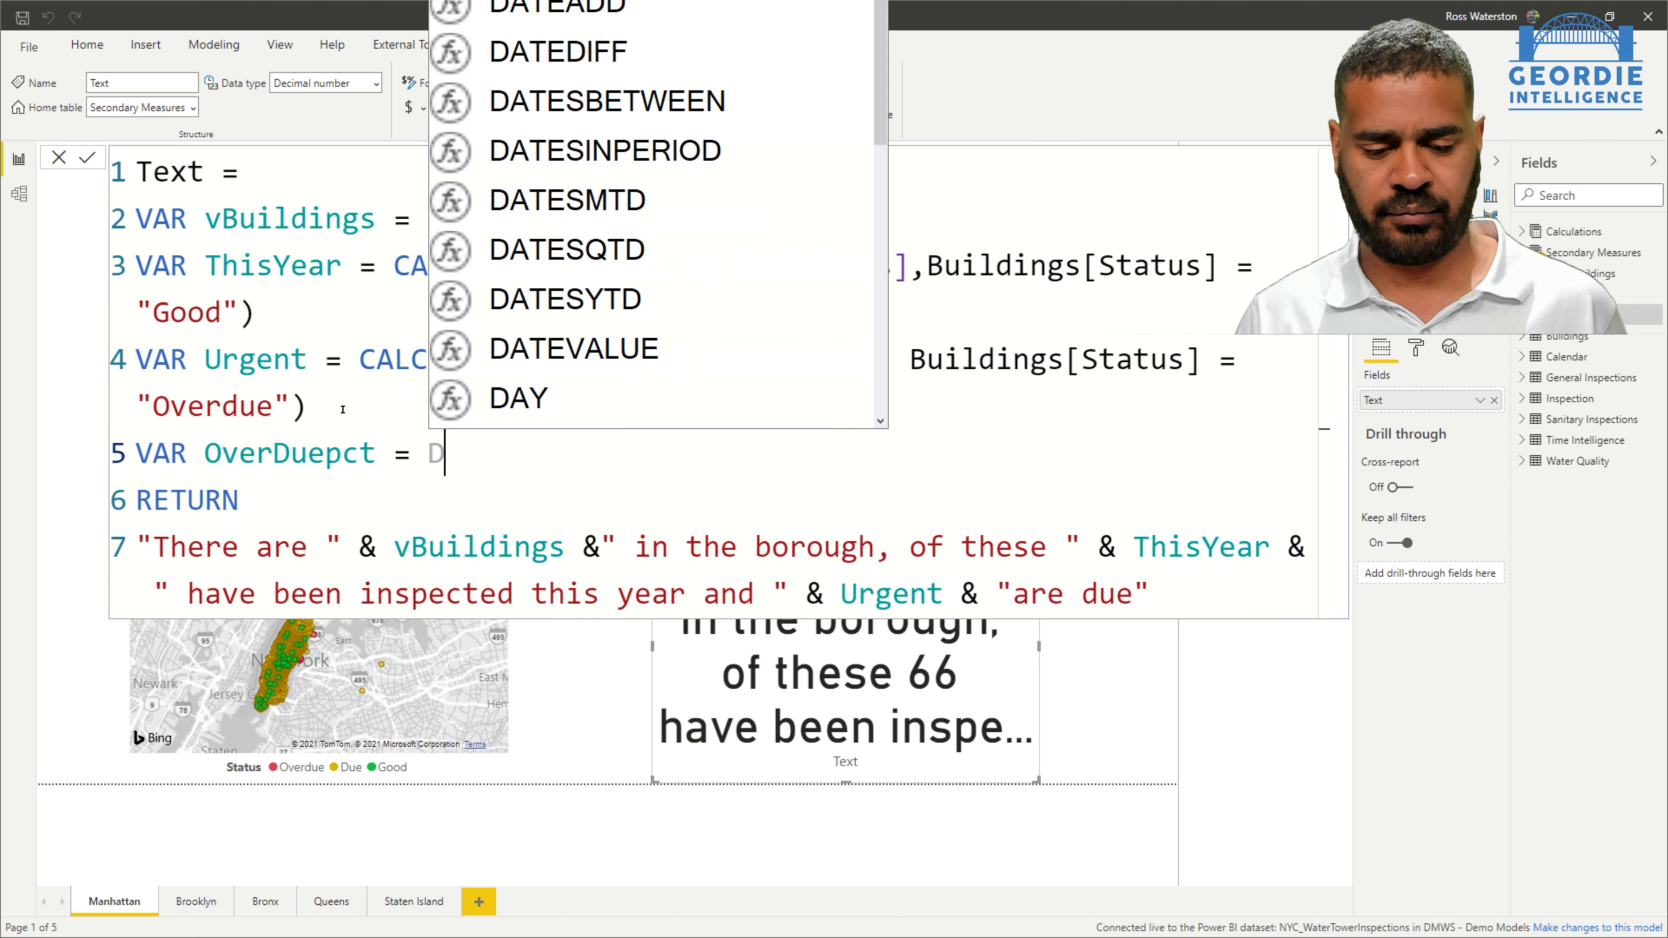
pyautogui.press('BackSpace')
pyautogui.write('Format(DIVIDE(')
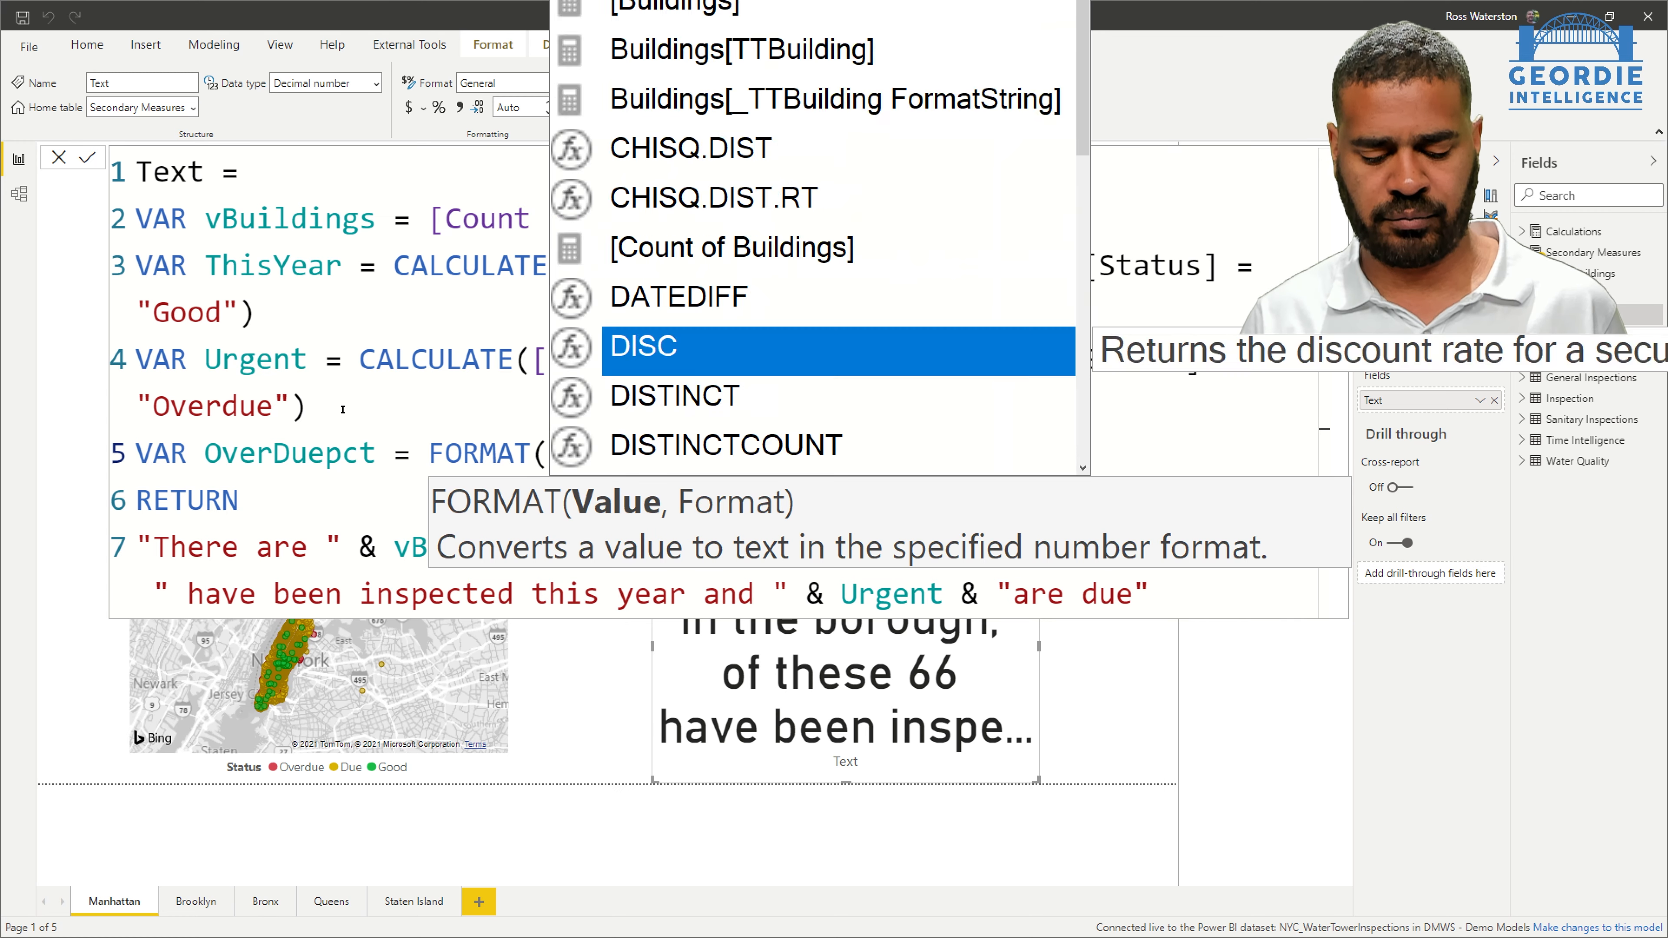
pyautogui.write('urgent, v')
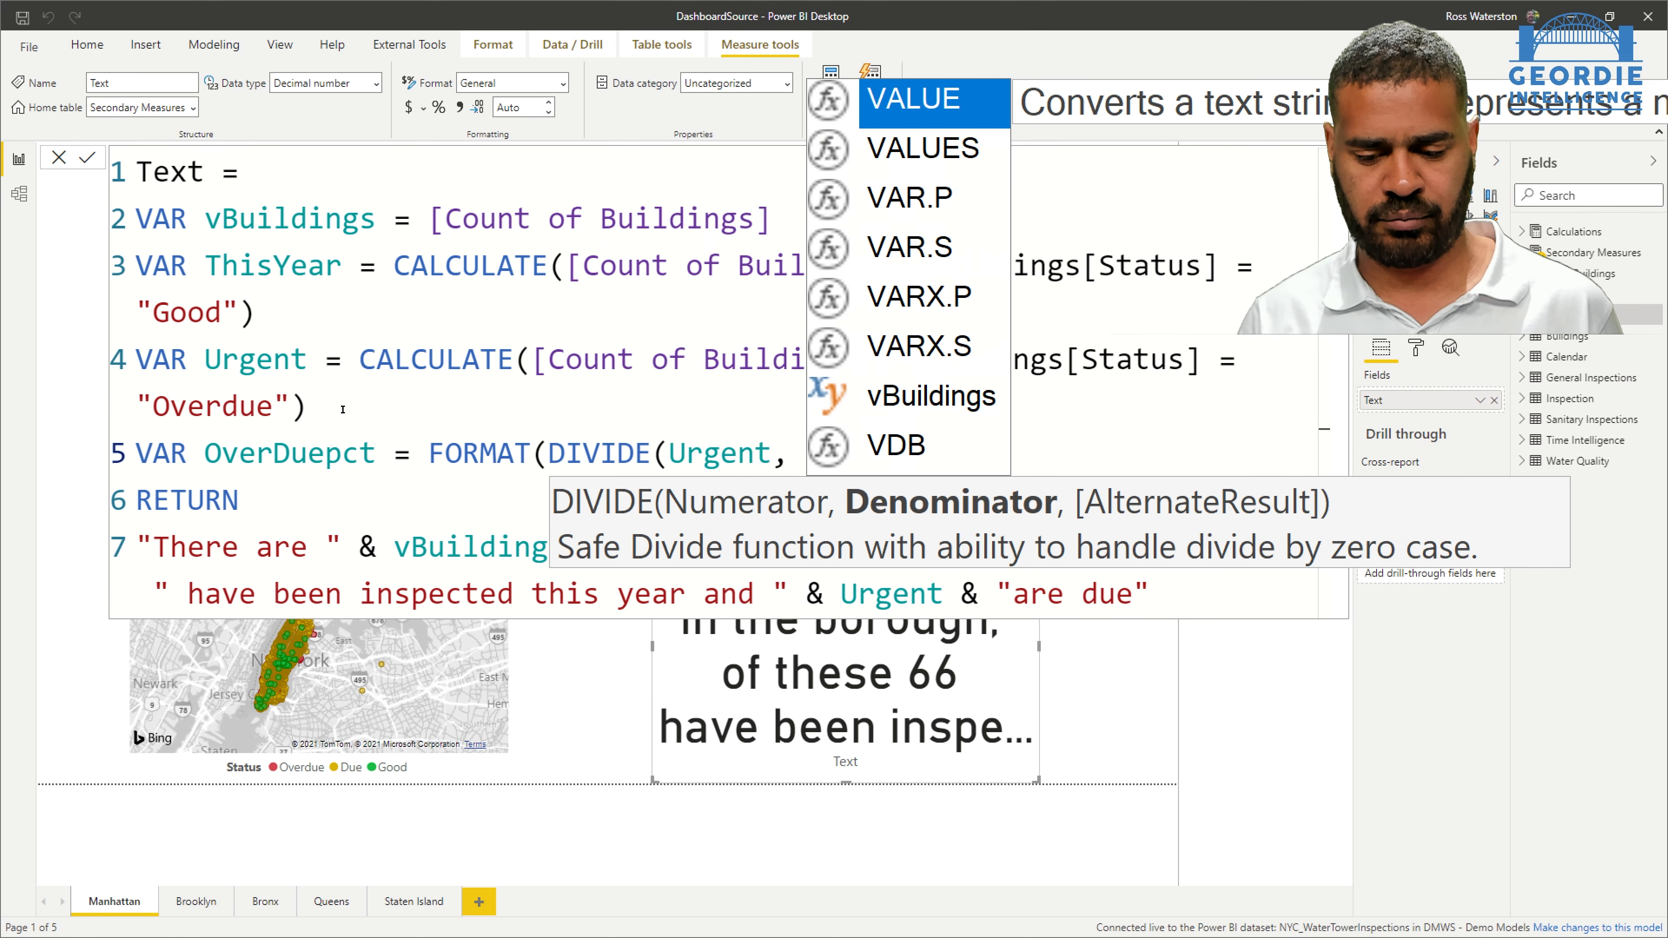
pyautogui.press('Tab')
pyautogui.write(',0),')
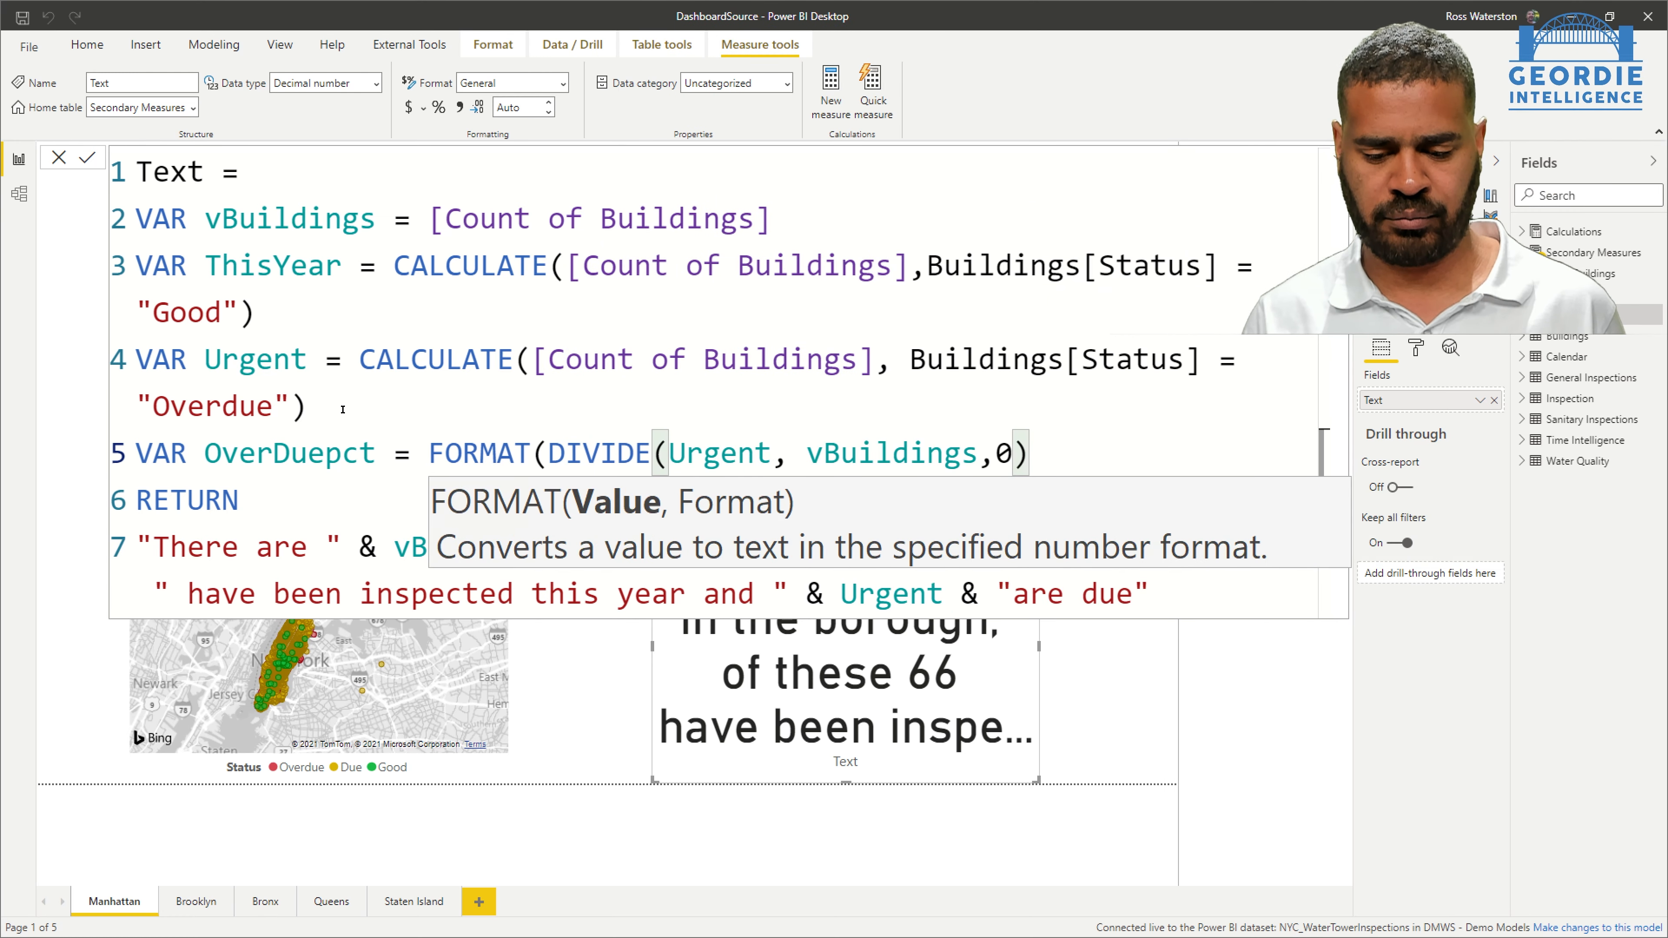
pyautogui.write('"0.0')
pyautogui.press('BackSpace')
pyautogui.write('.')
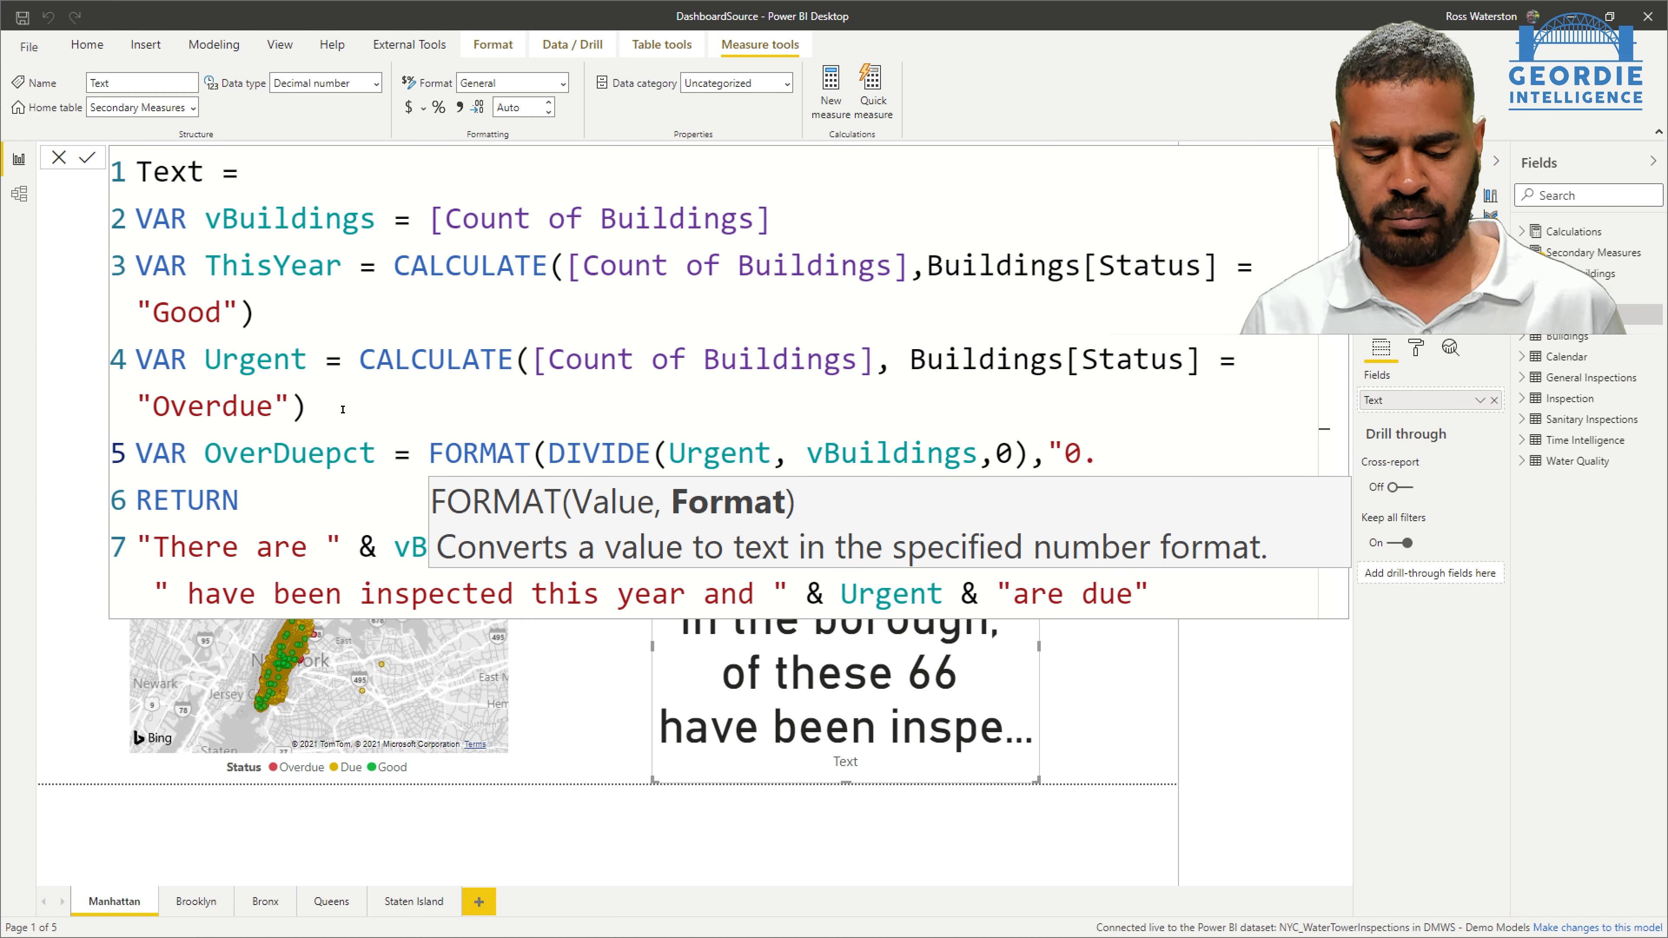
pyautogui.write('0%")')
# Insert "("&OverDuepct between Urgent & and the closing "are due" text in the returned expression.
pyautogui.press('Down')
pyautogui.press('Down')
pyautogui.press('Down')
pyautogui.press('Left')
pyautogui.press('Left')
pyautogui.press('Left')
pyautogui.press('Left')
pyautogui.press('Left')
pyautogui.press('Left')
pyautogui.press('Left')
pyautogui.press('Left')
pyautogui.press('Left')
pyautogui.press('Left')
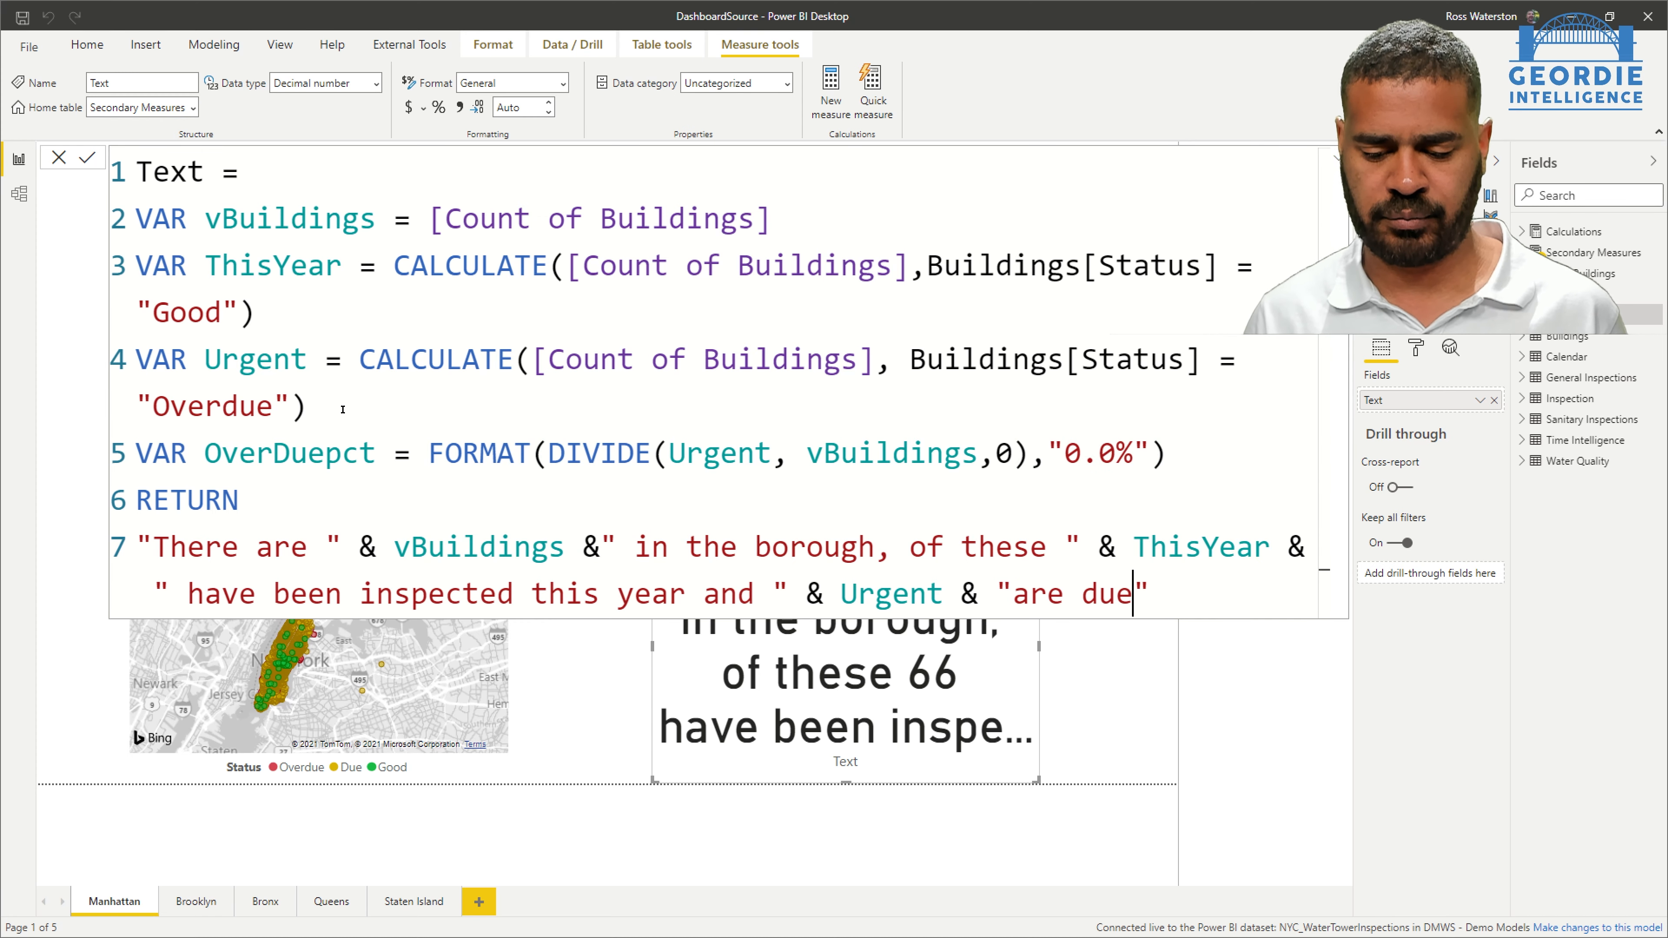
pyautogui.write('"("')
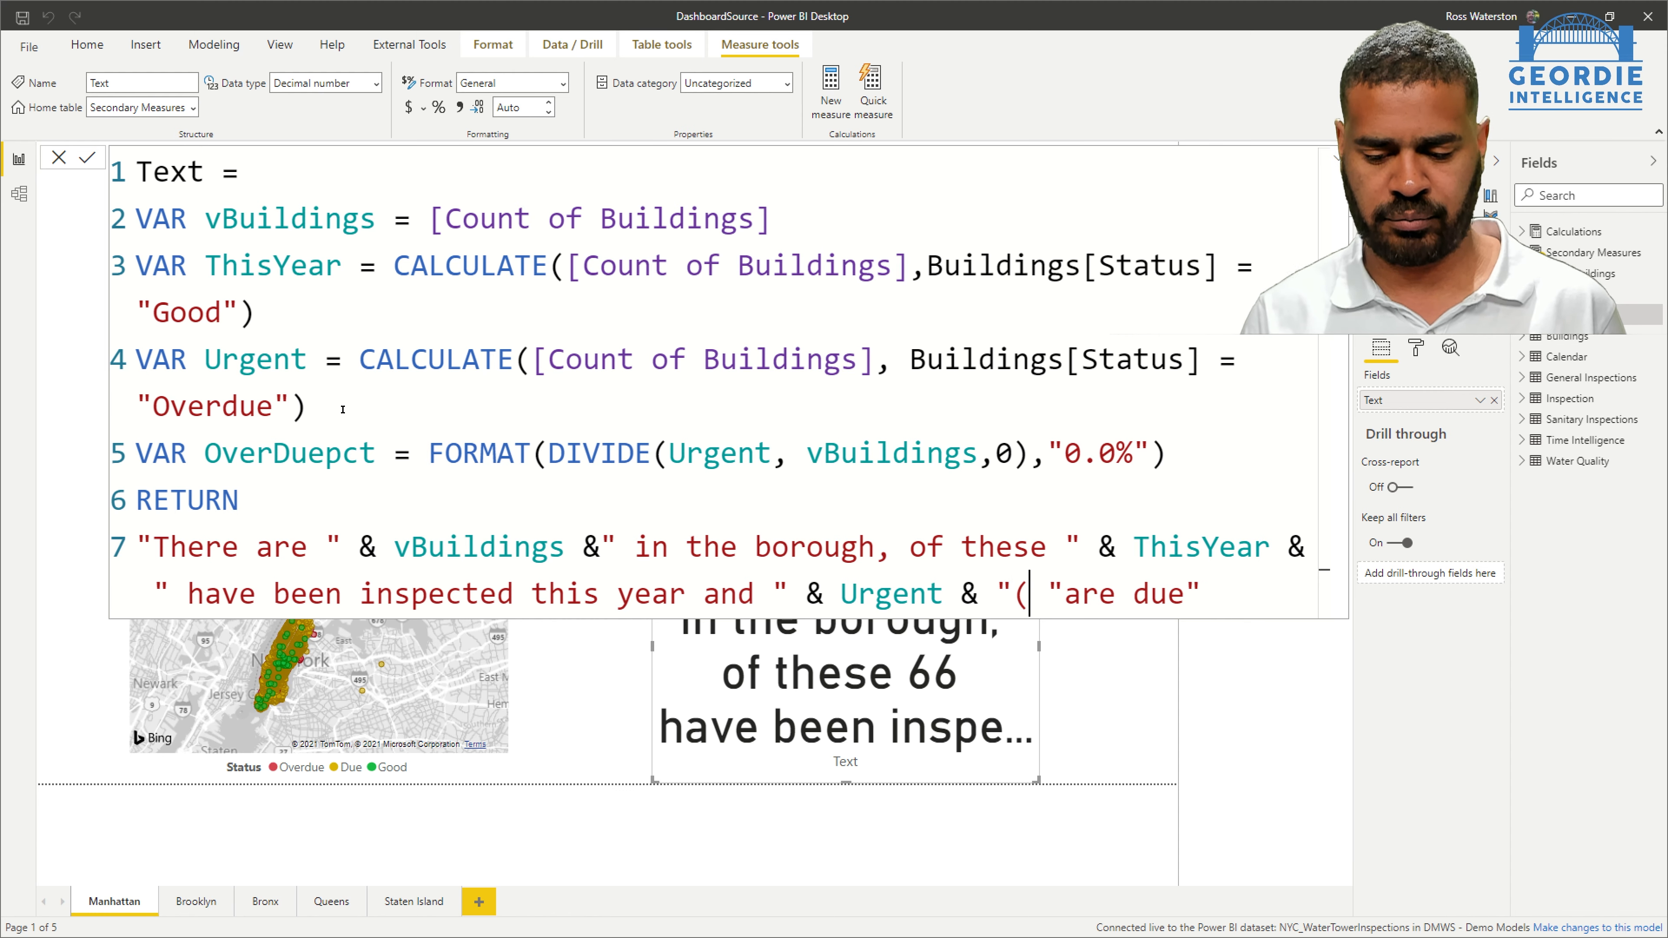
pyautogui.write('&Ov')
pyautogui.press('Tab')
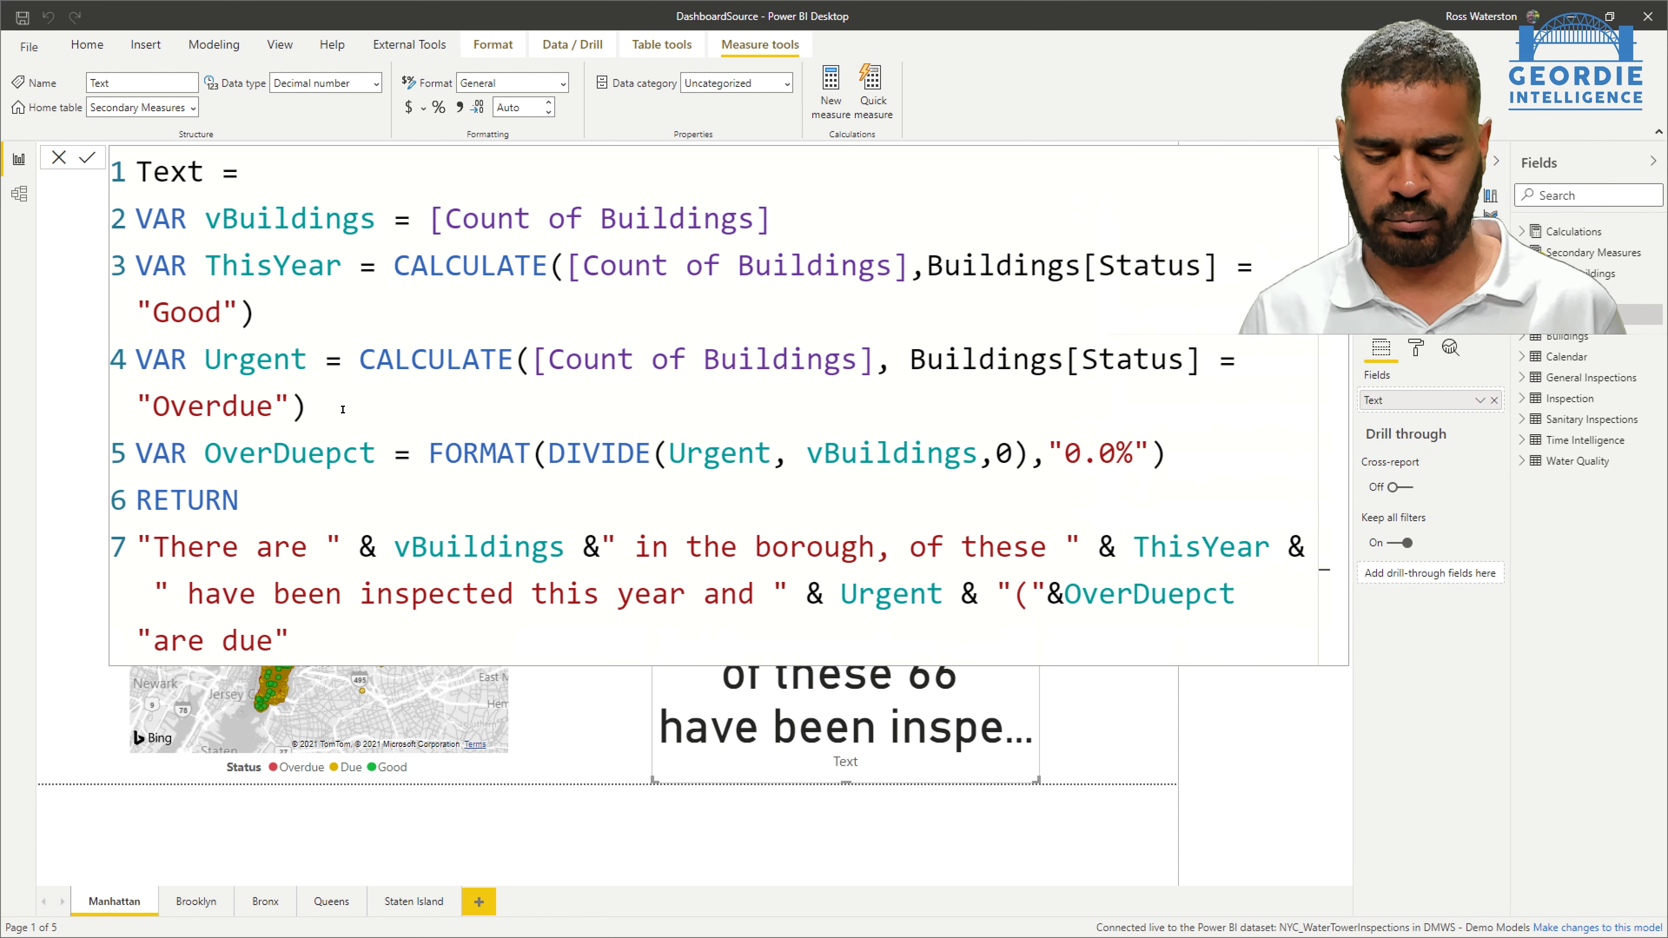
# Finish the returned text with &") are due" as one string, commit the measure and enlarge its card to fit the sentence.
pyautogui.write('&")"')
pyautogui.press('Delete')
pyautogui.press('Delete')
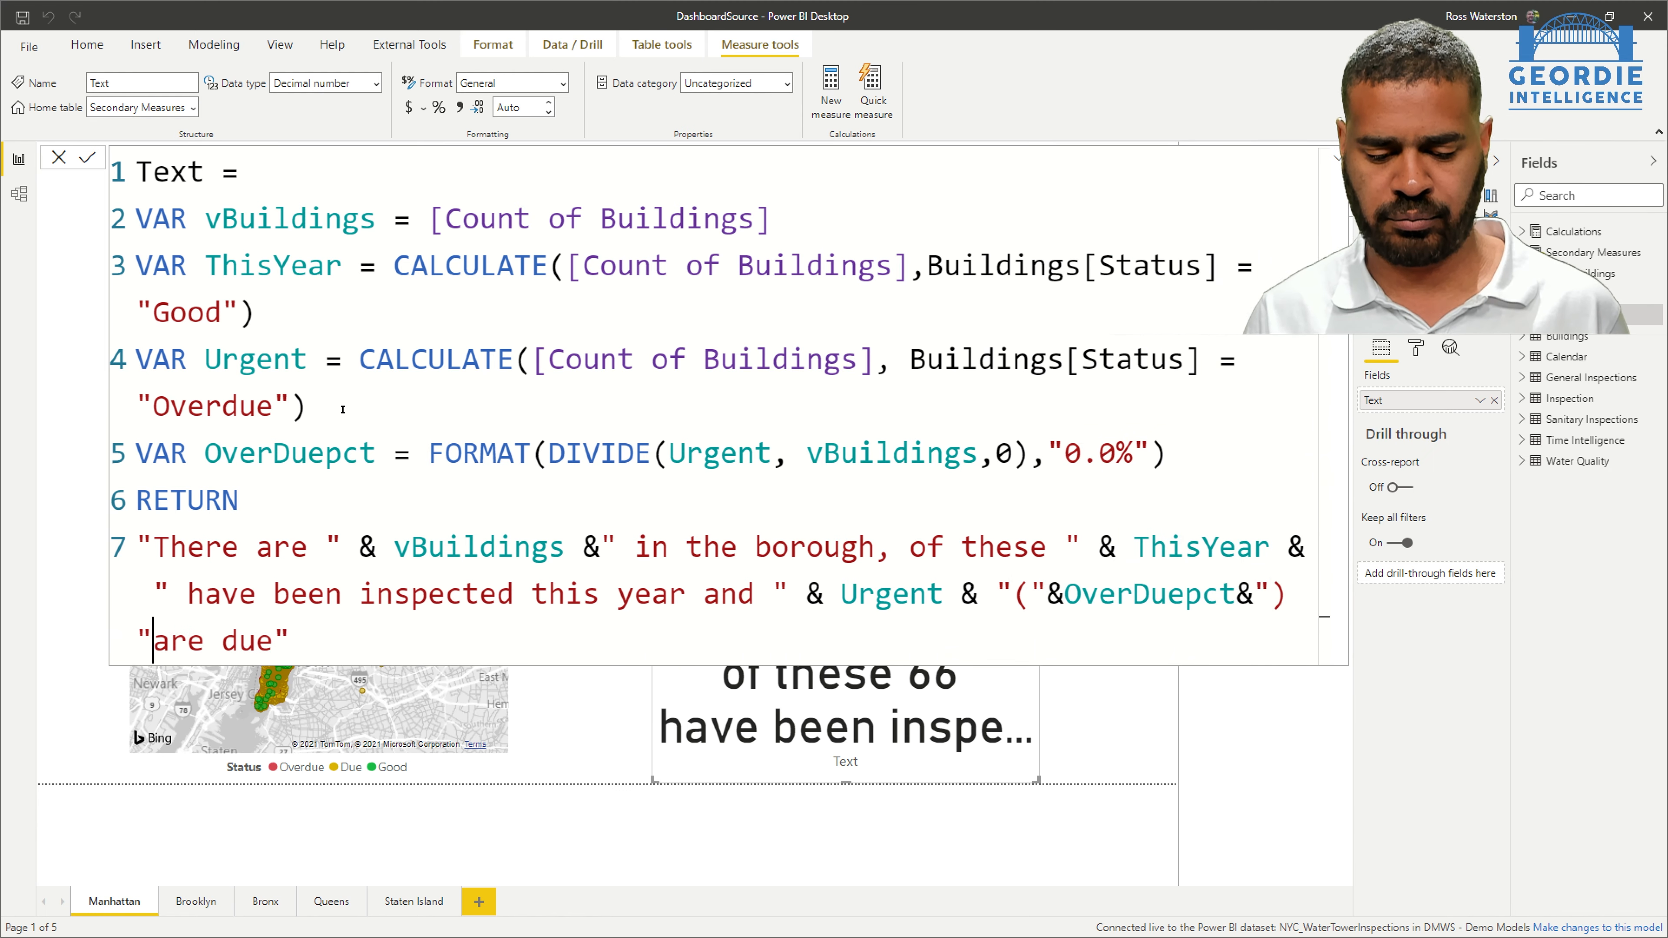
pyautogui.press('BackSpace')
pyautogui.press('End')
pyautogui.press('Return')
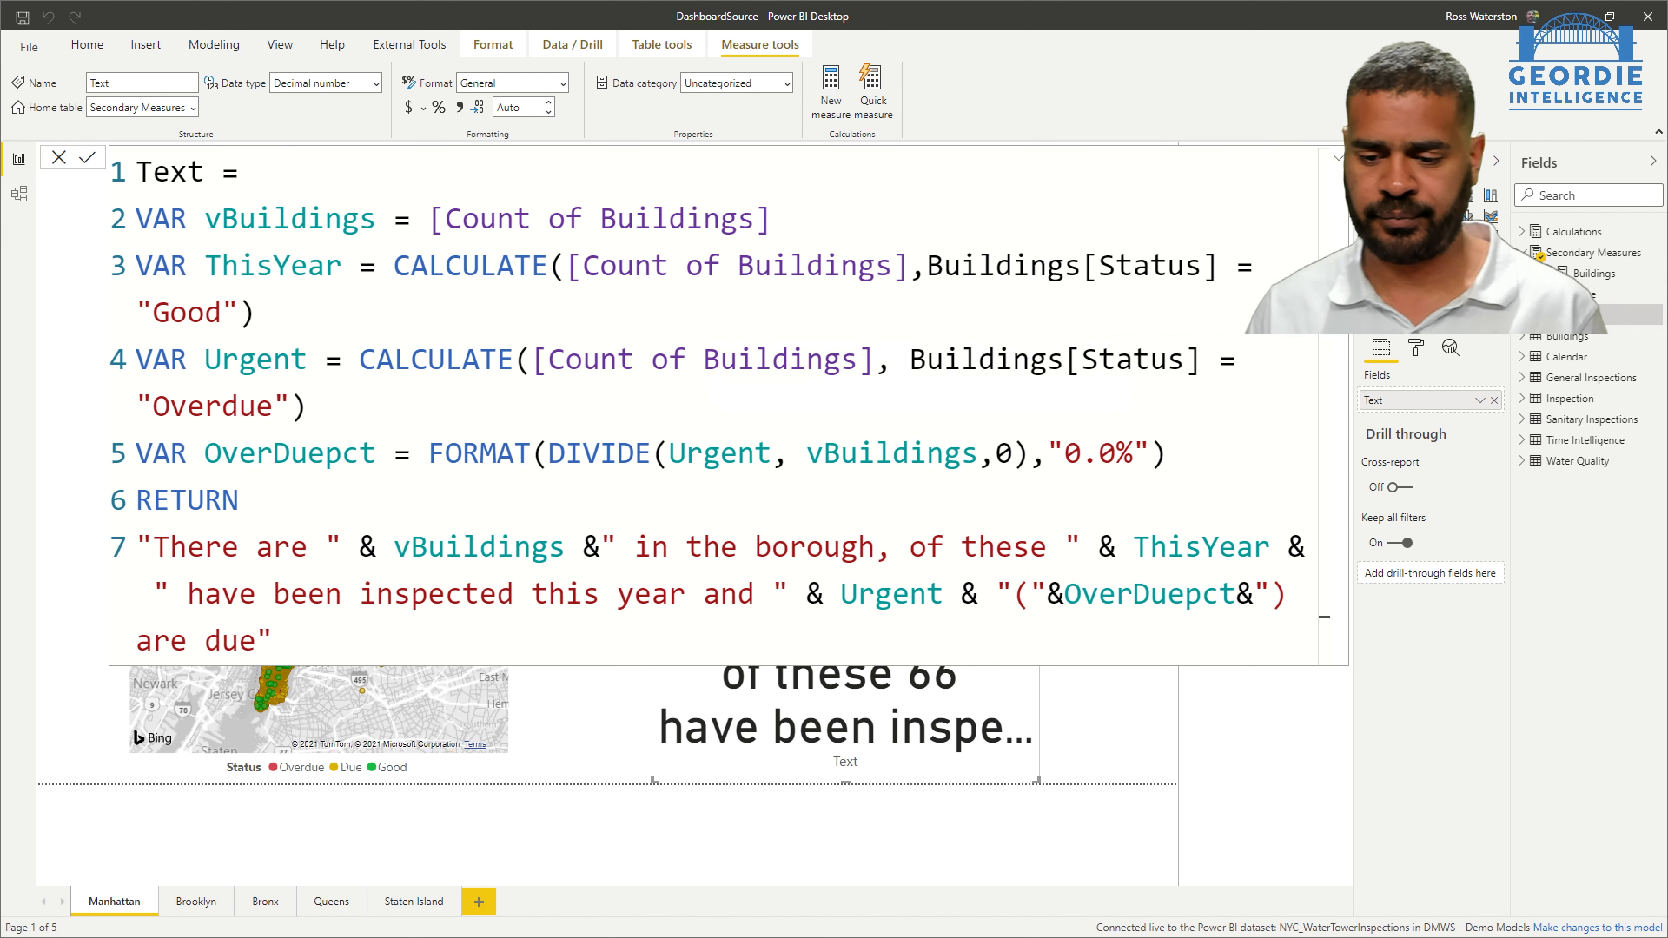
pyautogui.moveTo(1038, 512); pyautogui.dragTo(1176, 433)
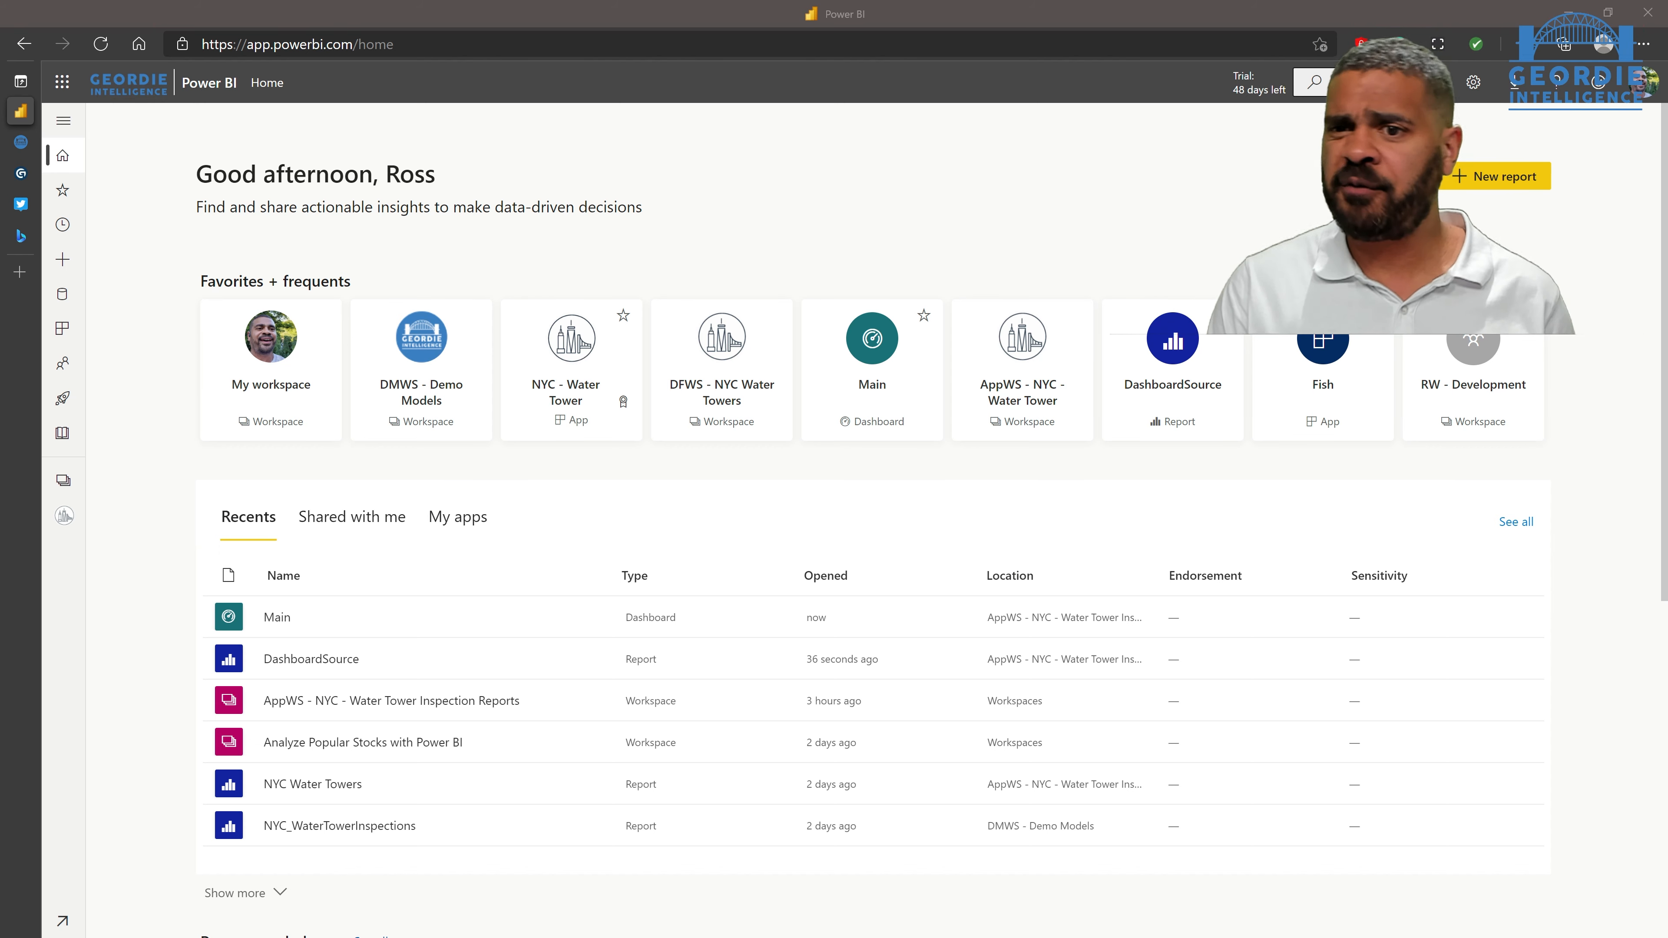
# Review the Main dashboard's borough tiles, and switch to Power BI Desktop to examine the OverdueState measure's icon variables, thresholds and SWITCH logic.
pyautogui.click(281, 619)
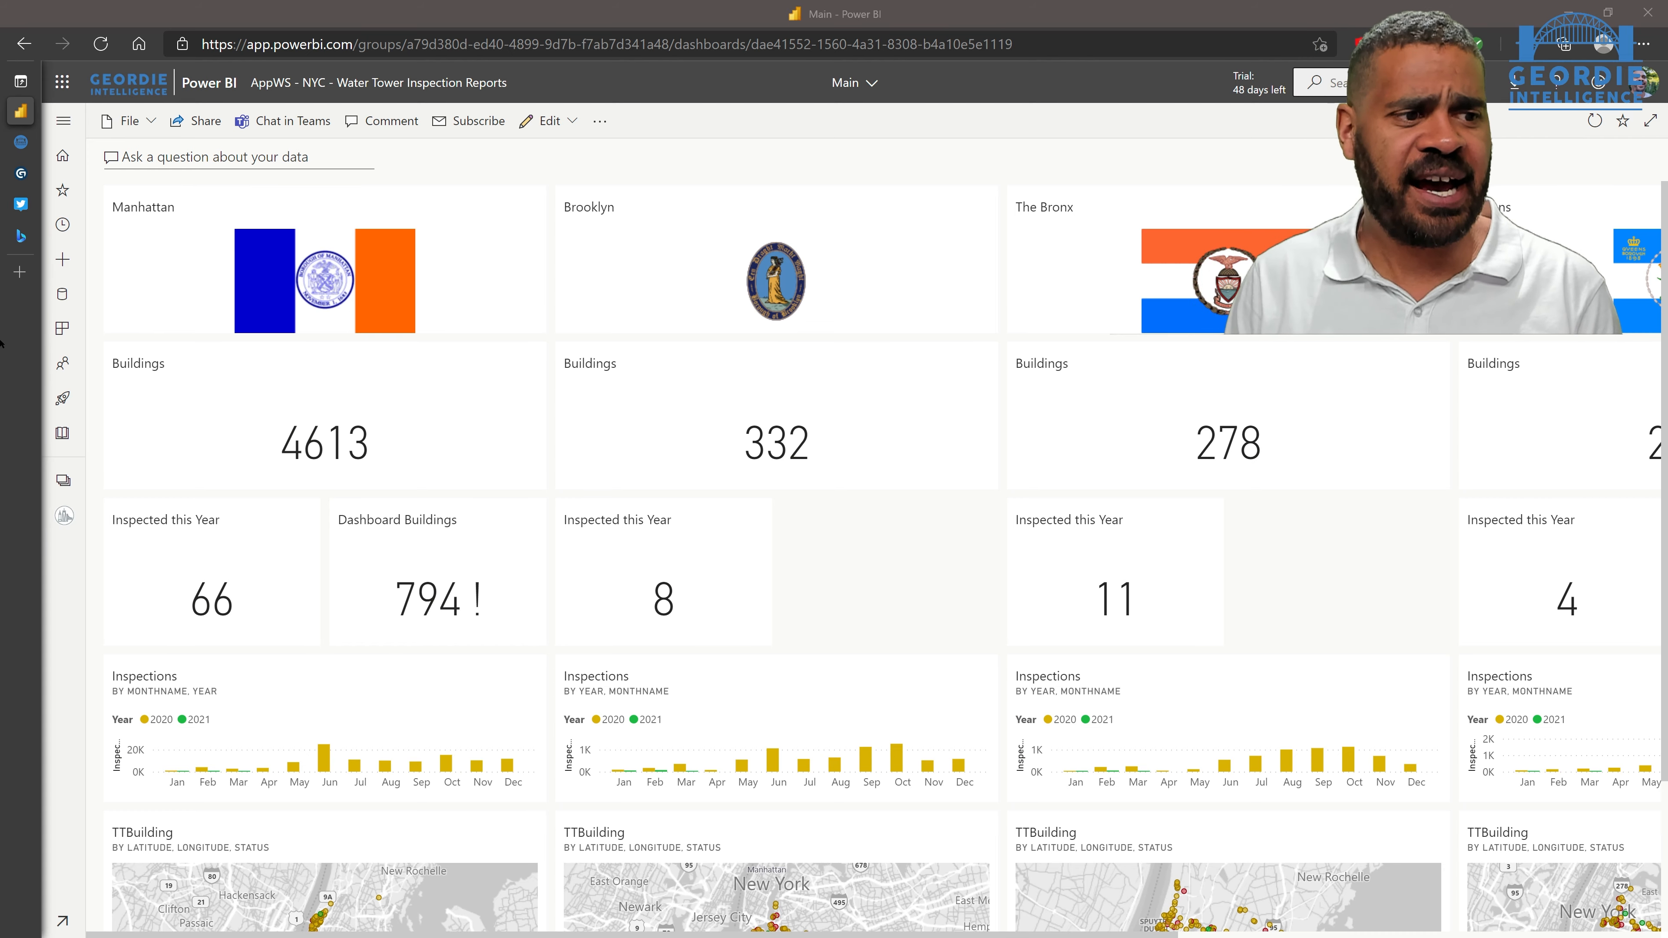
pyautogui.hotkey('alt', 'Tab')
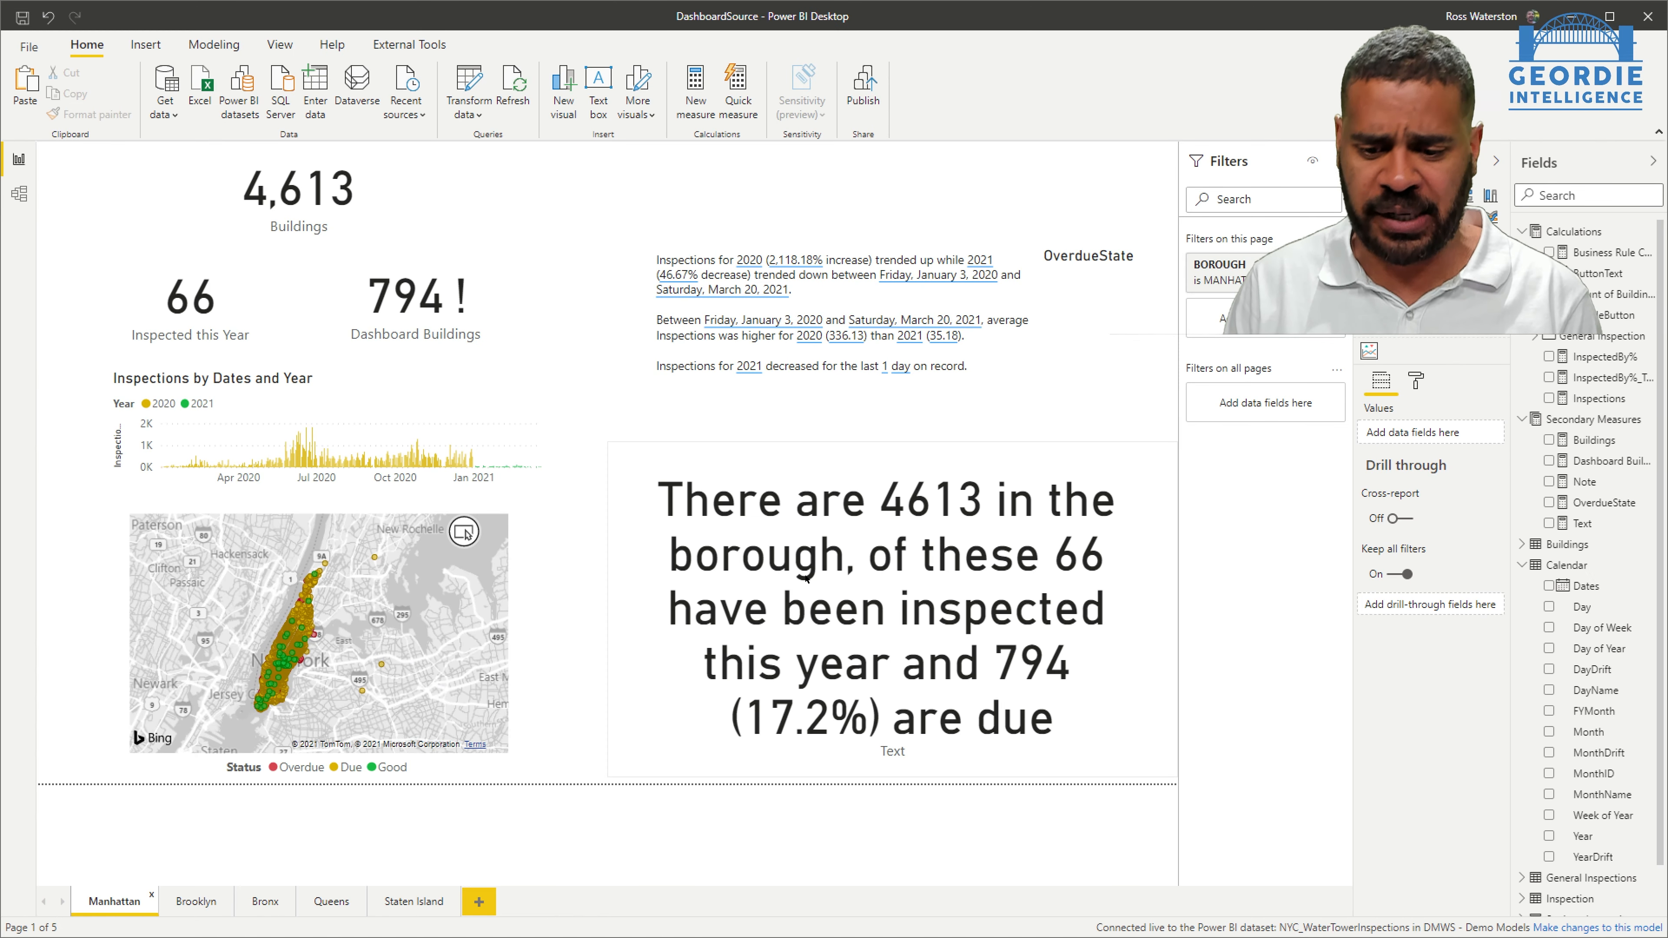
pyautogui.click(1593, 503)
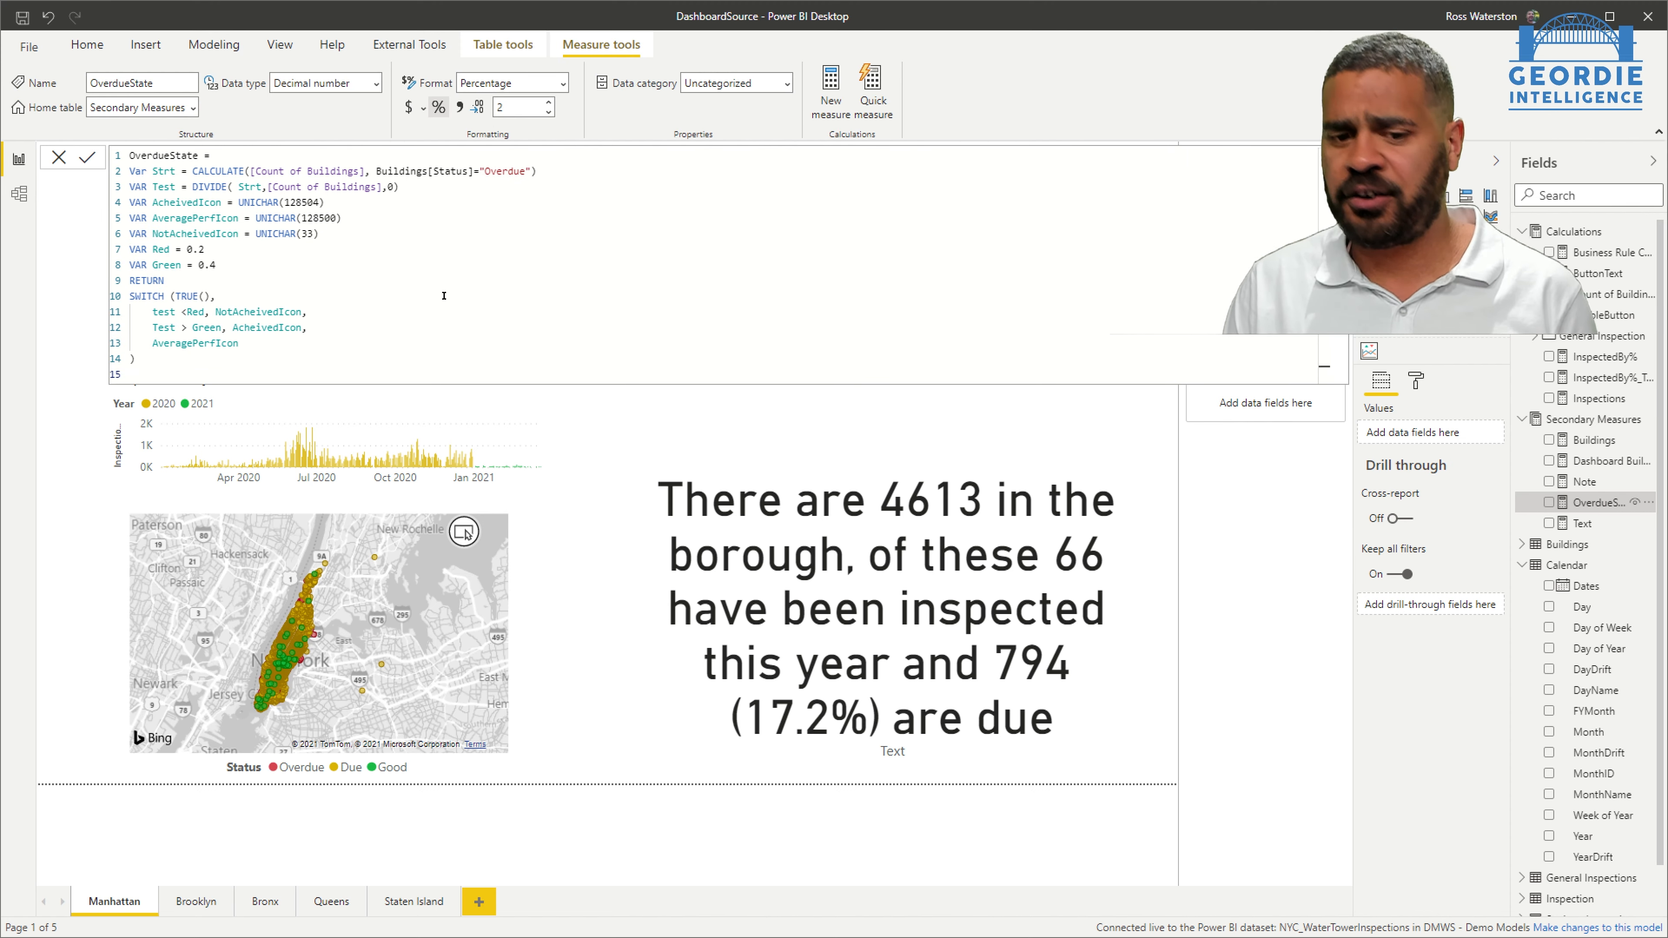
pyautogui.keyDown('ctrl'); pyautogui.scroll(5, 442, 318); pyautogui.keyUp('ctrl')
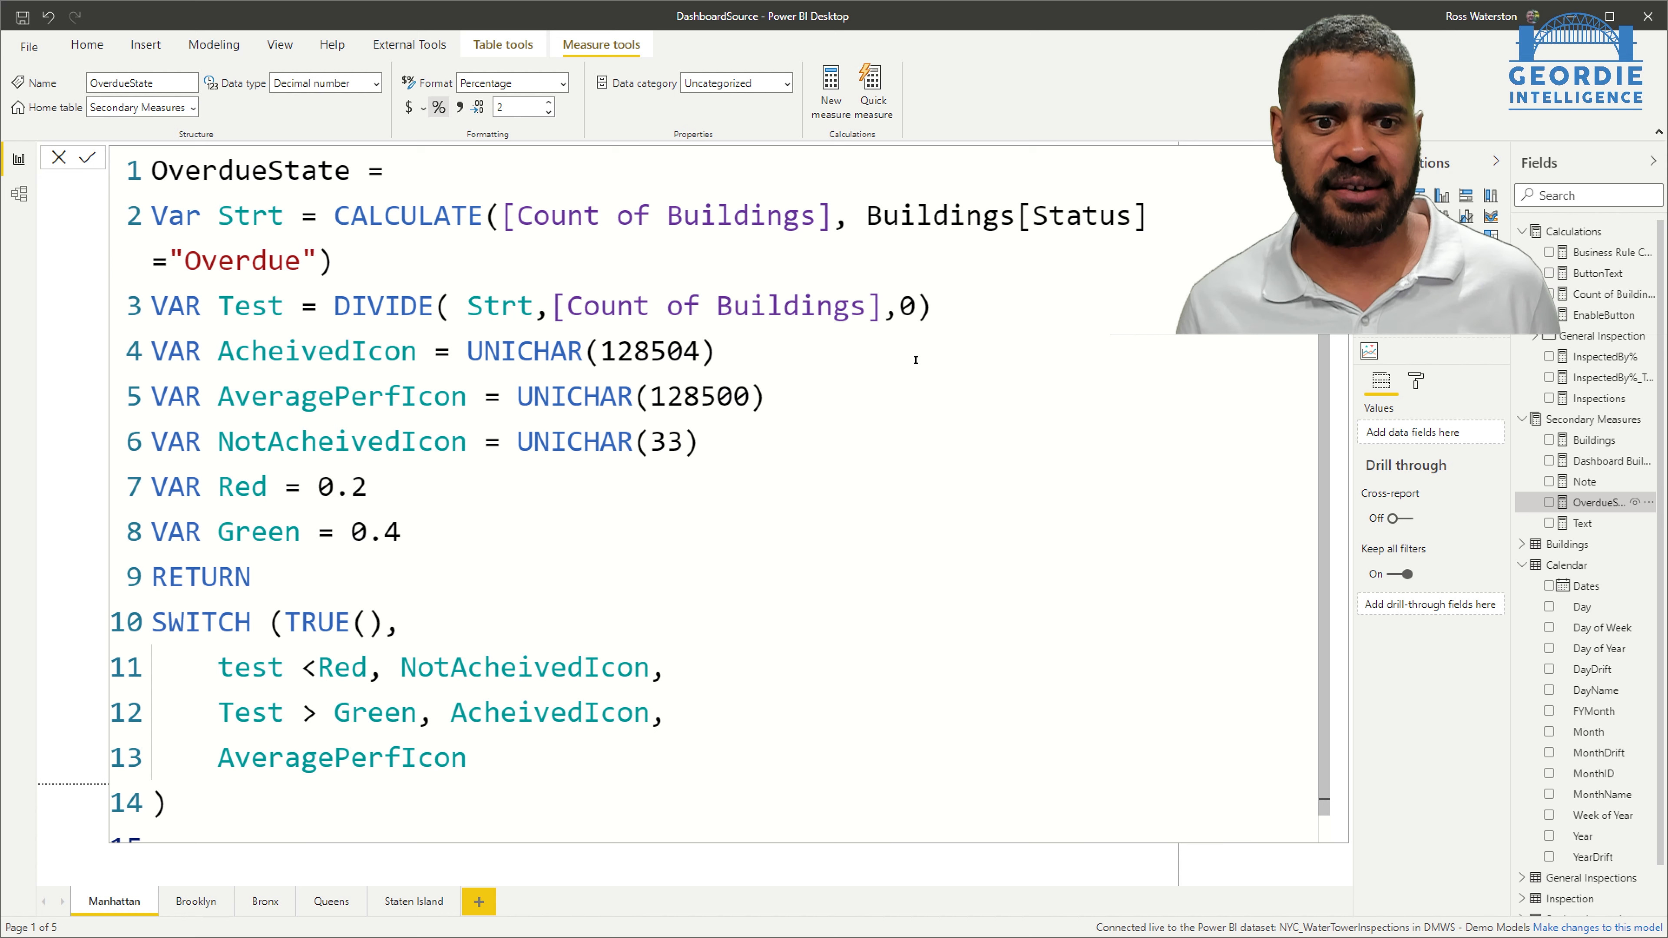
pyautogui.moveTo(400, 531); pyautogui.dragTo(138, 351)
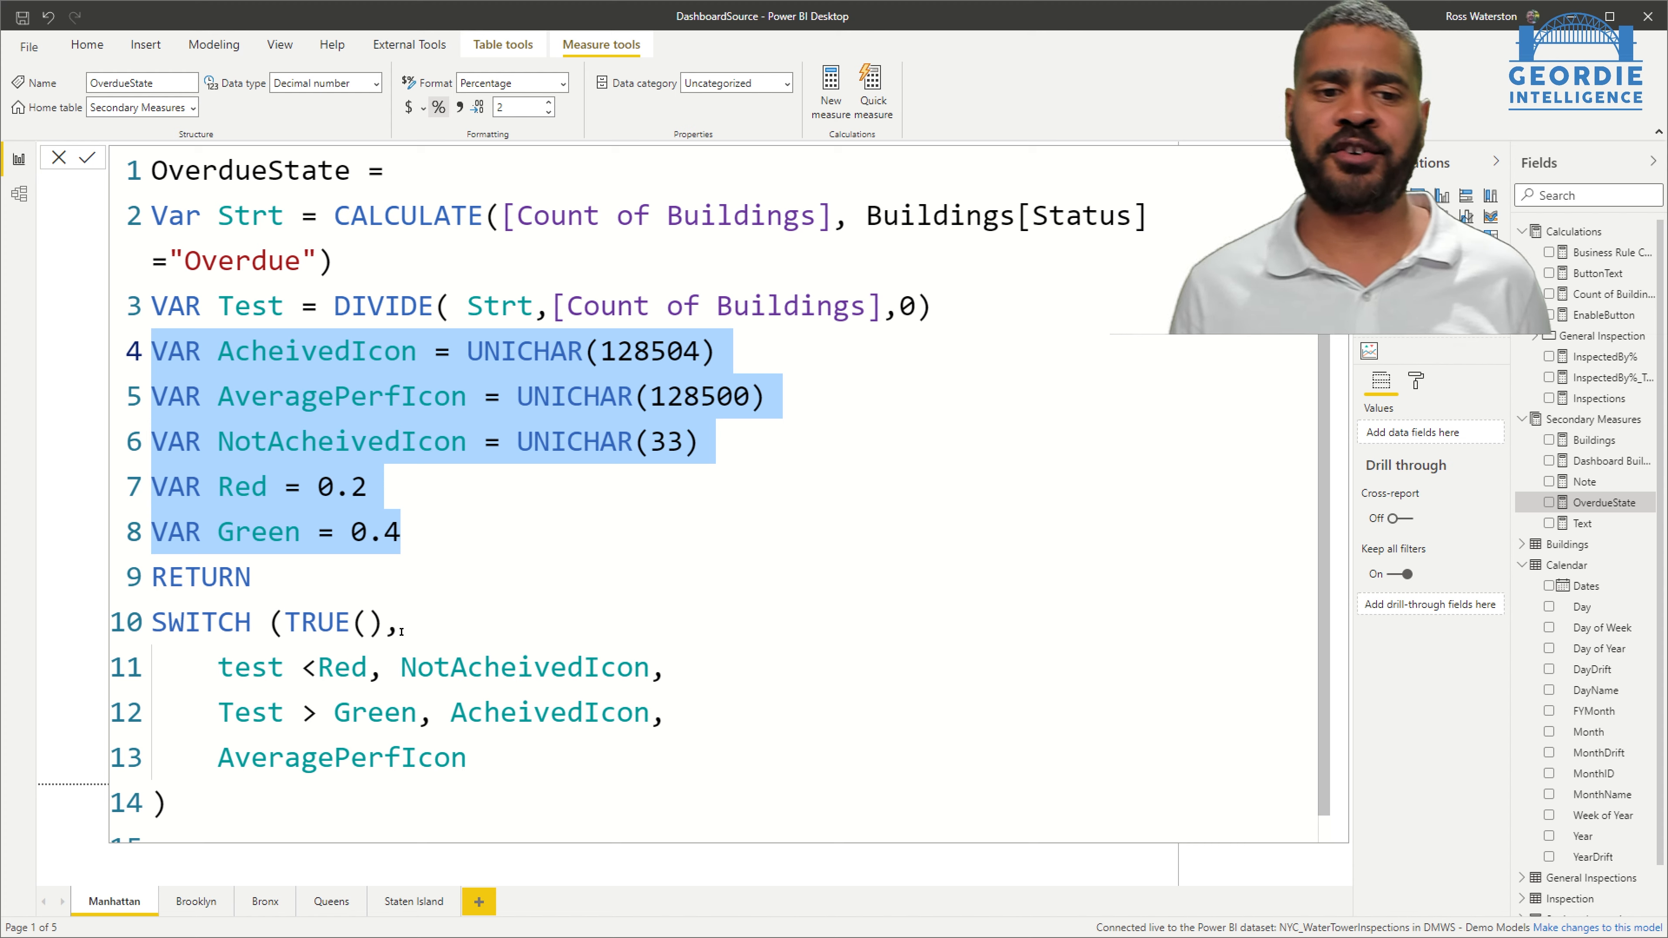
pyautogui.moveTo(199, 797); pyautogui.dragTo(152, 322)
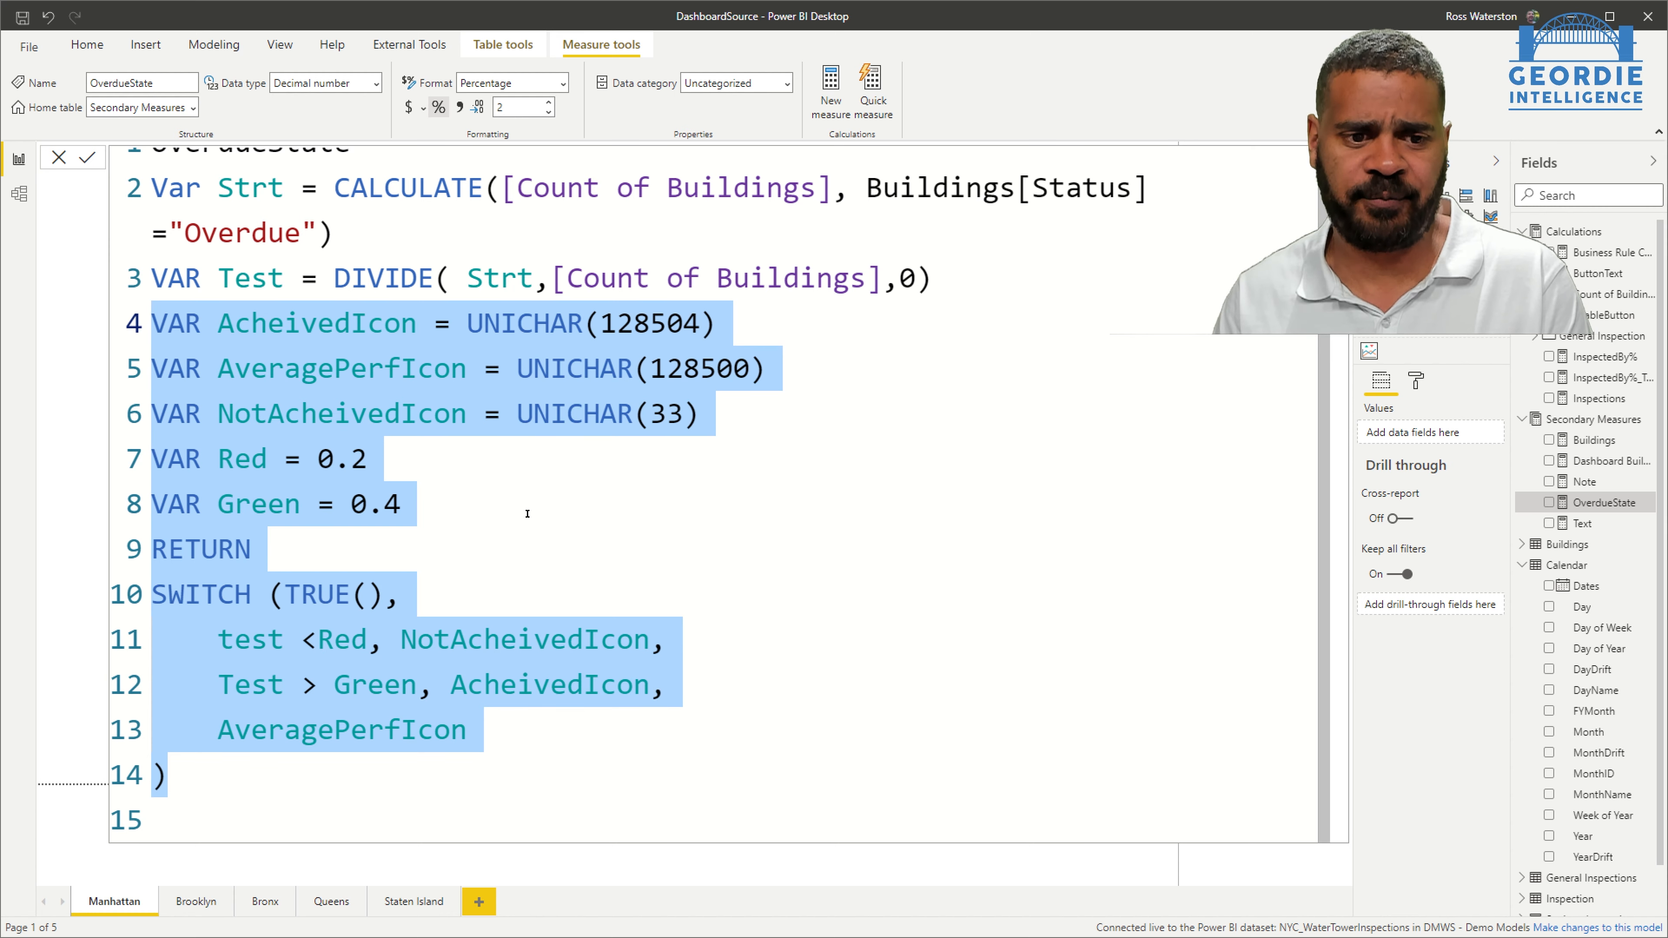
# Leave the OverdueState formula and compare the Dashboard Buildings card on the Manhattan and Brooklyn pages.
pyautogui.click(920, 865)
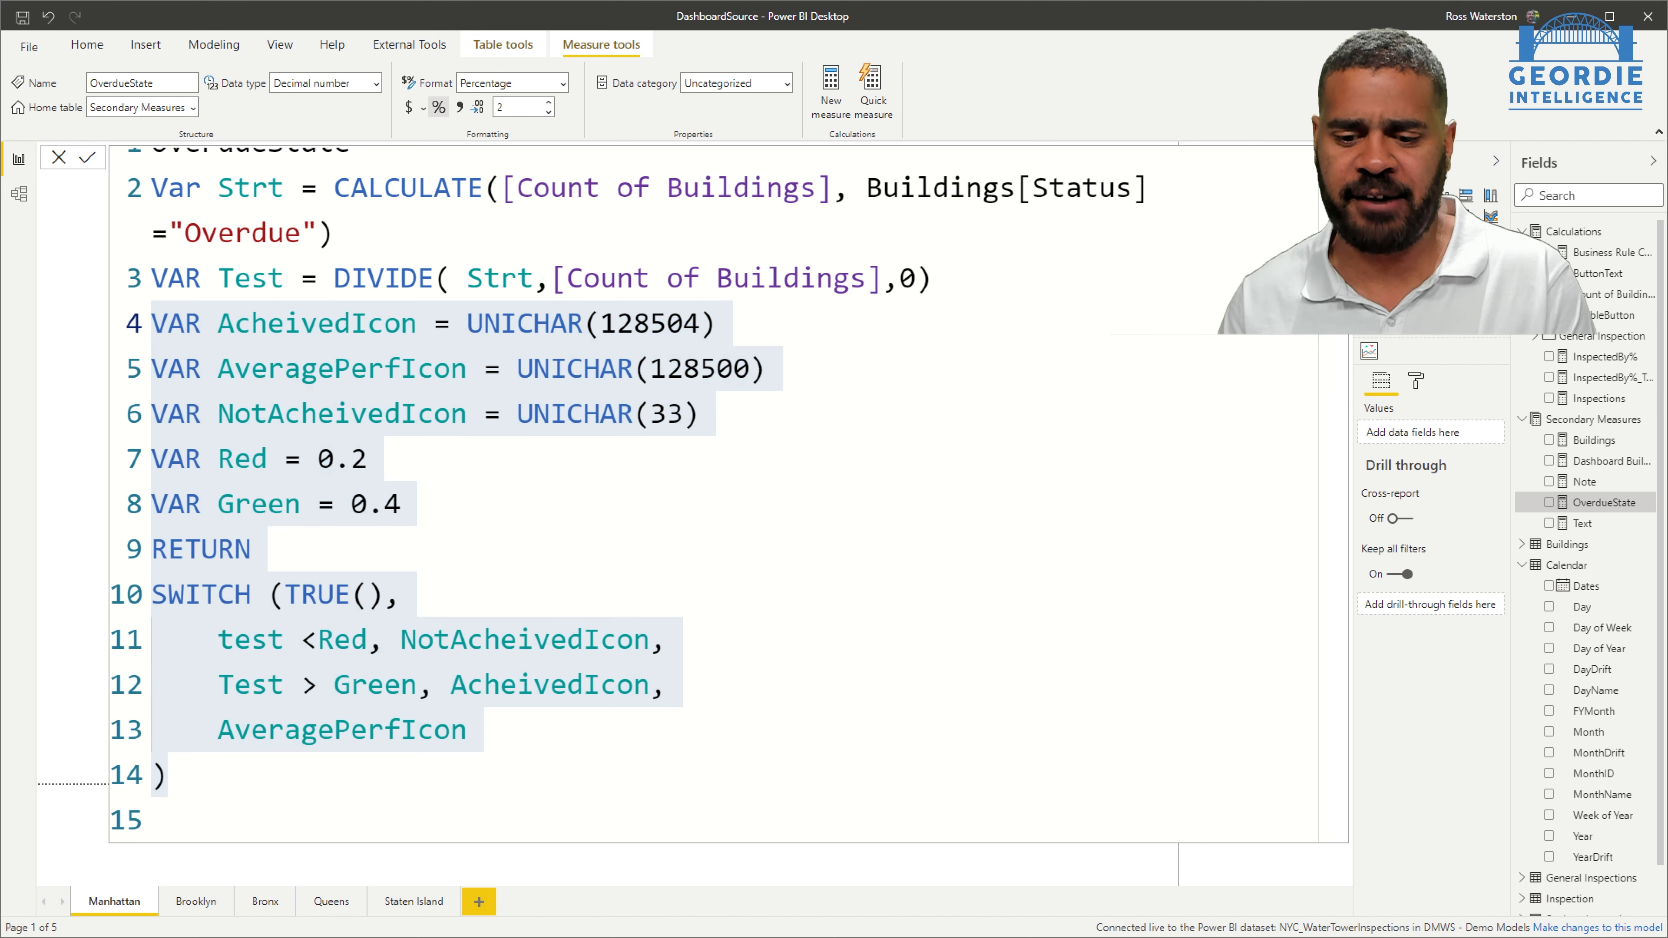
pyautogui.click(407, 303)
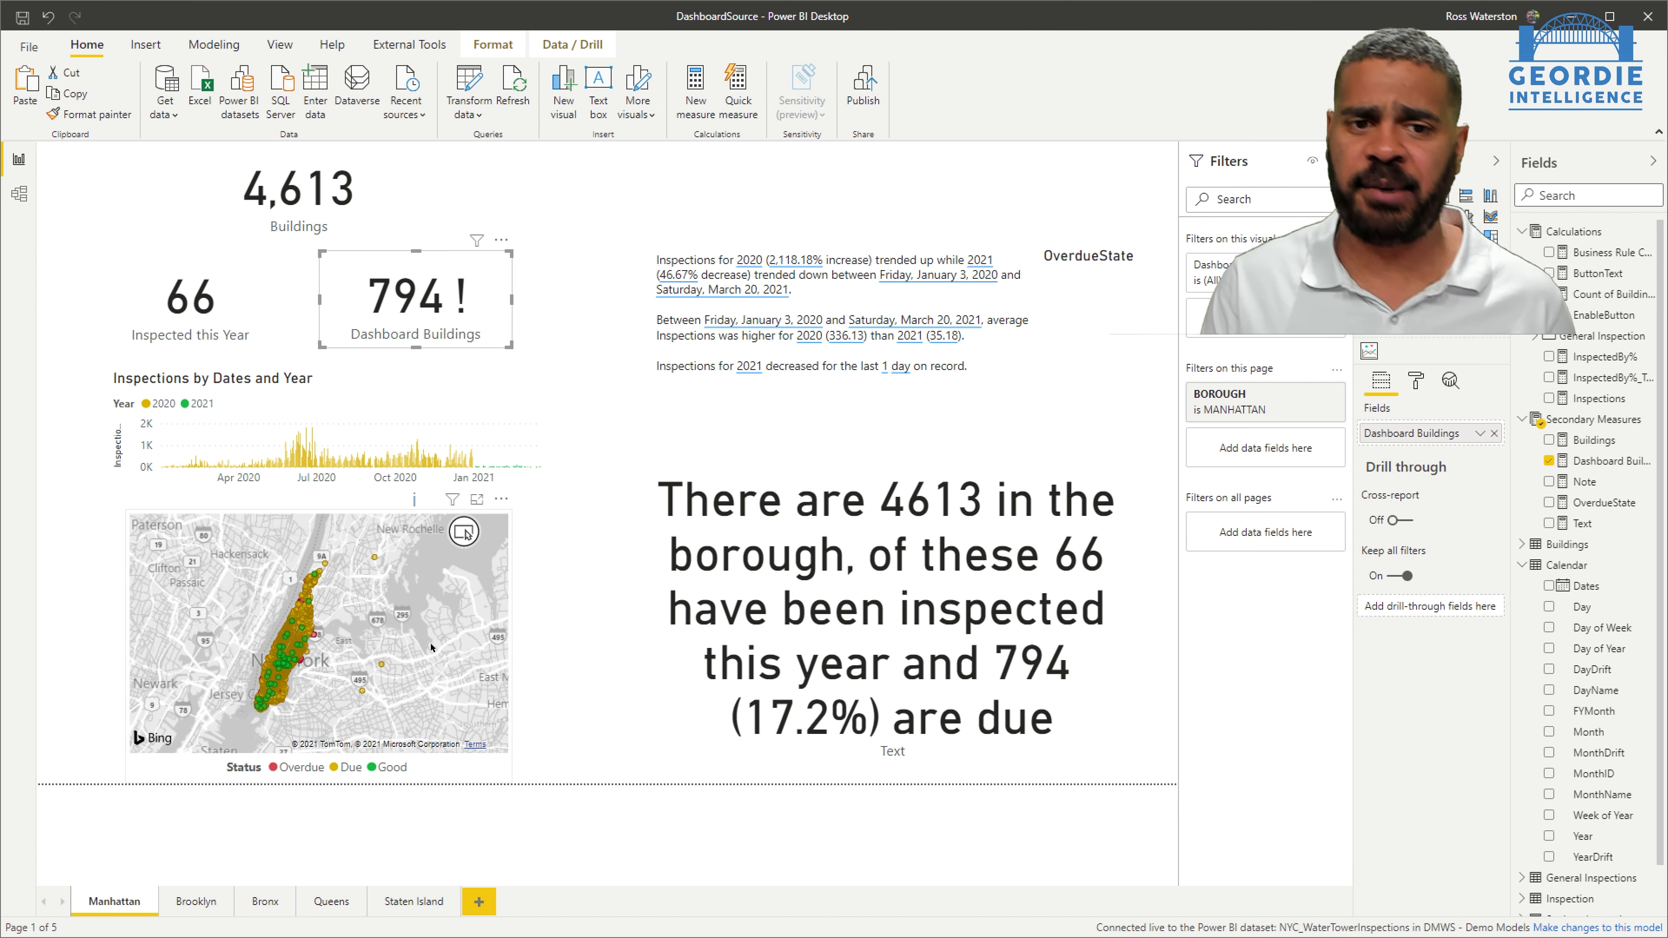
pyautogui.click(192, 908)
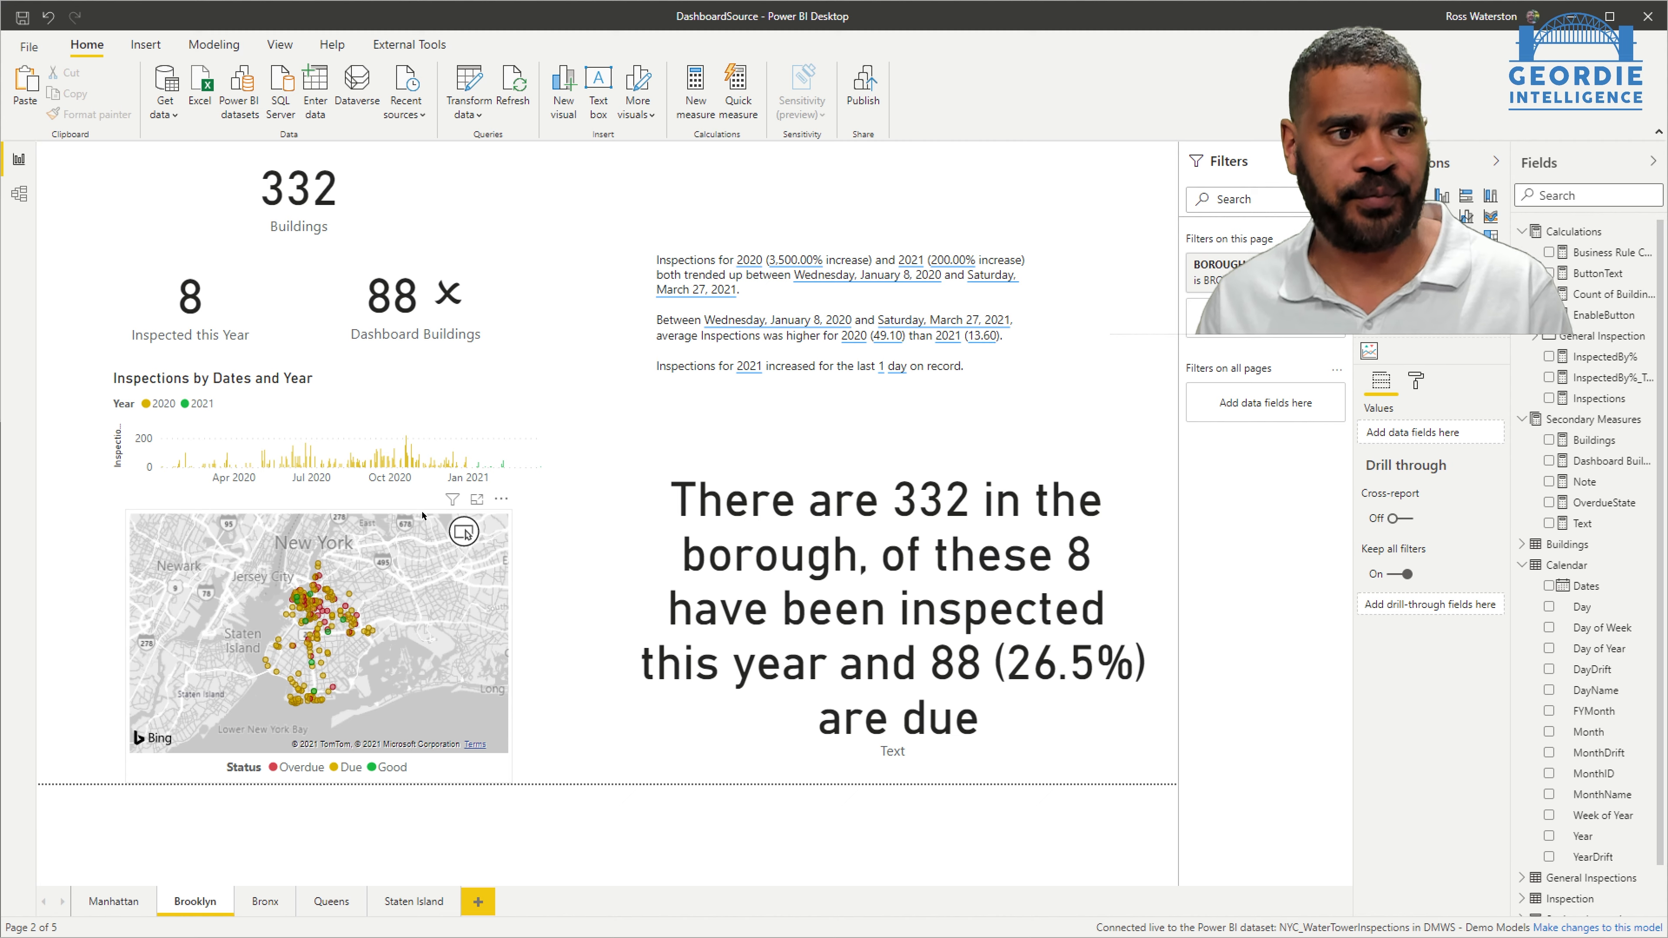
# Switch to the Power BI service and open the Brooklyn page of the DashboardSource report from the AppWS - NYC - Water Tower Inspection Reports workspace.
pyautogui.hotkey('alt', 'Tab')
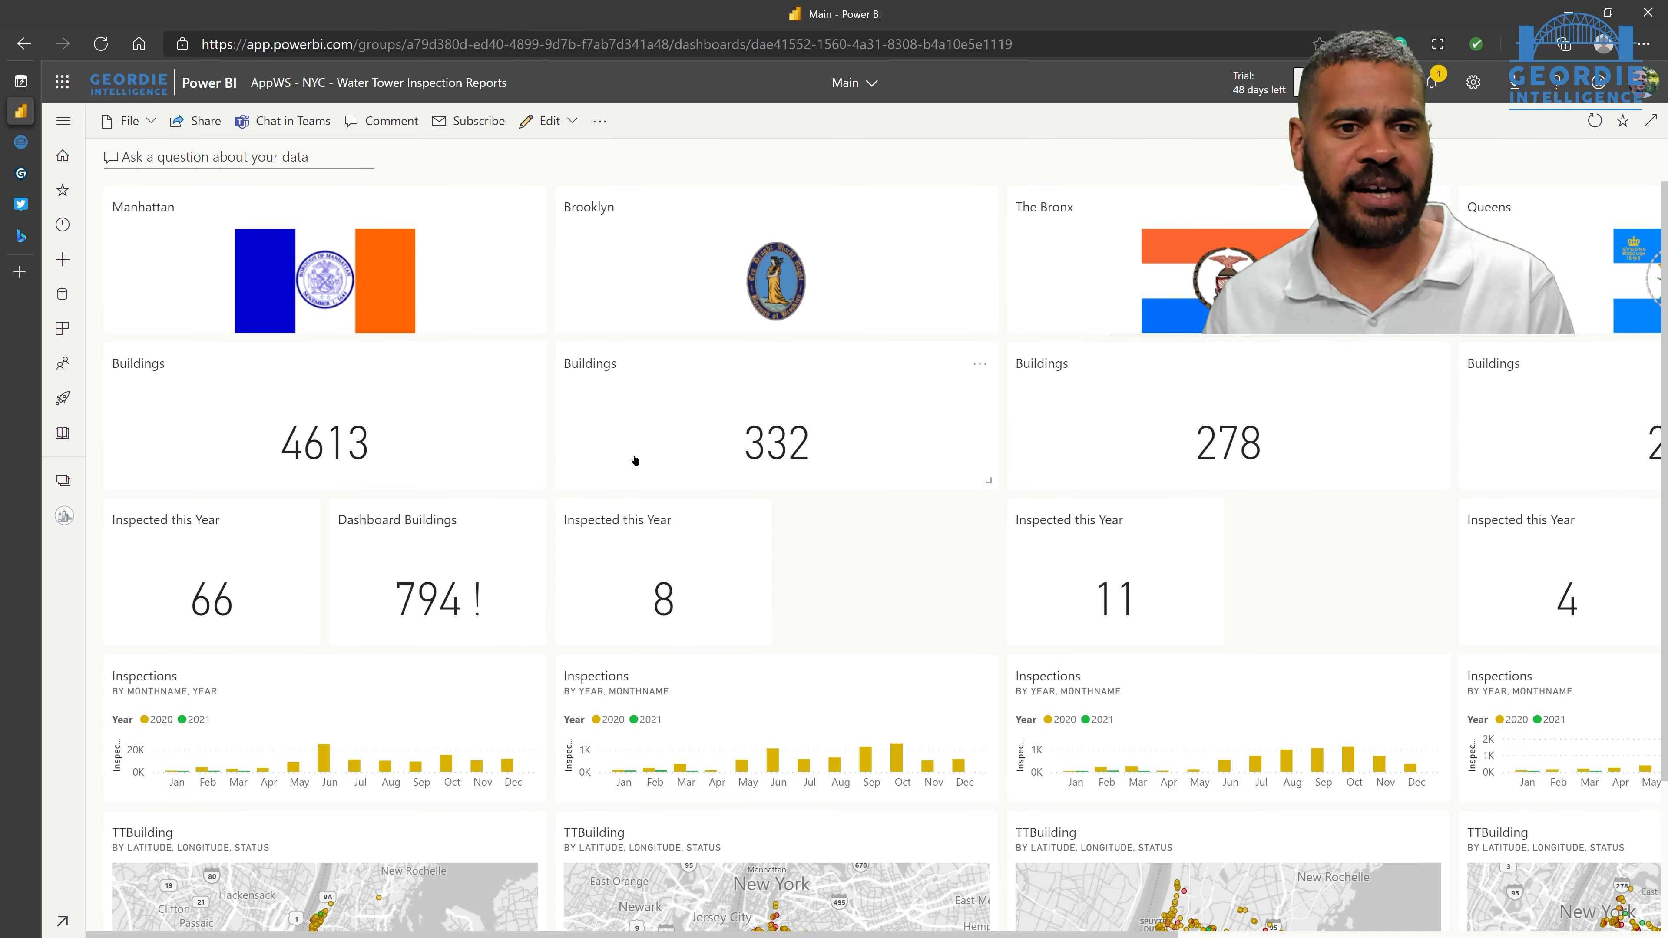
pyautogui.click(348, 82)
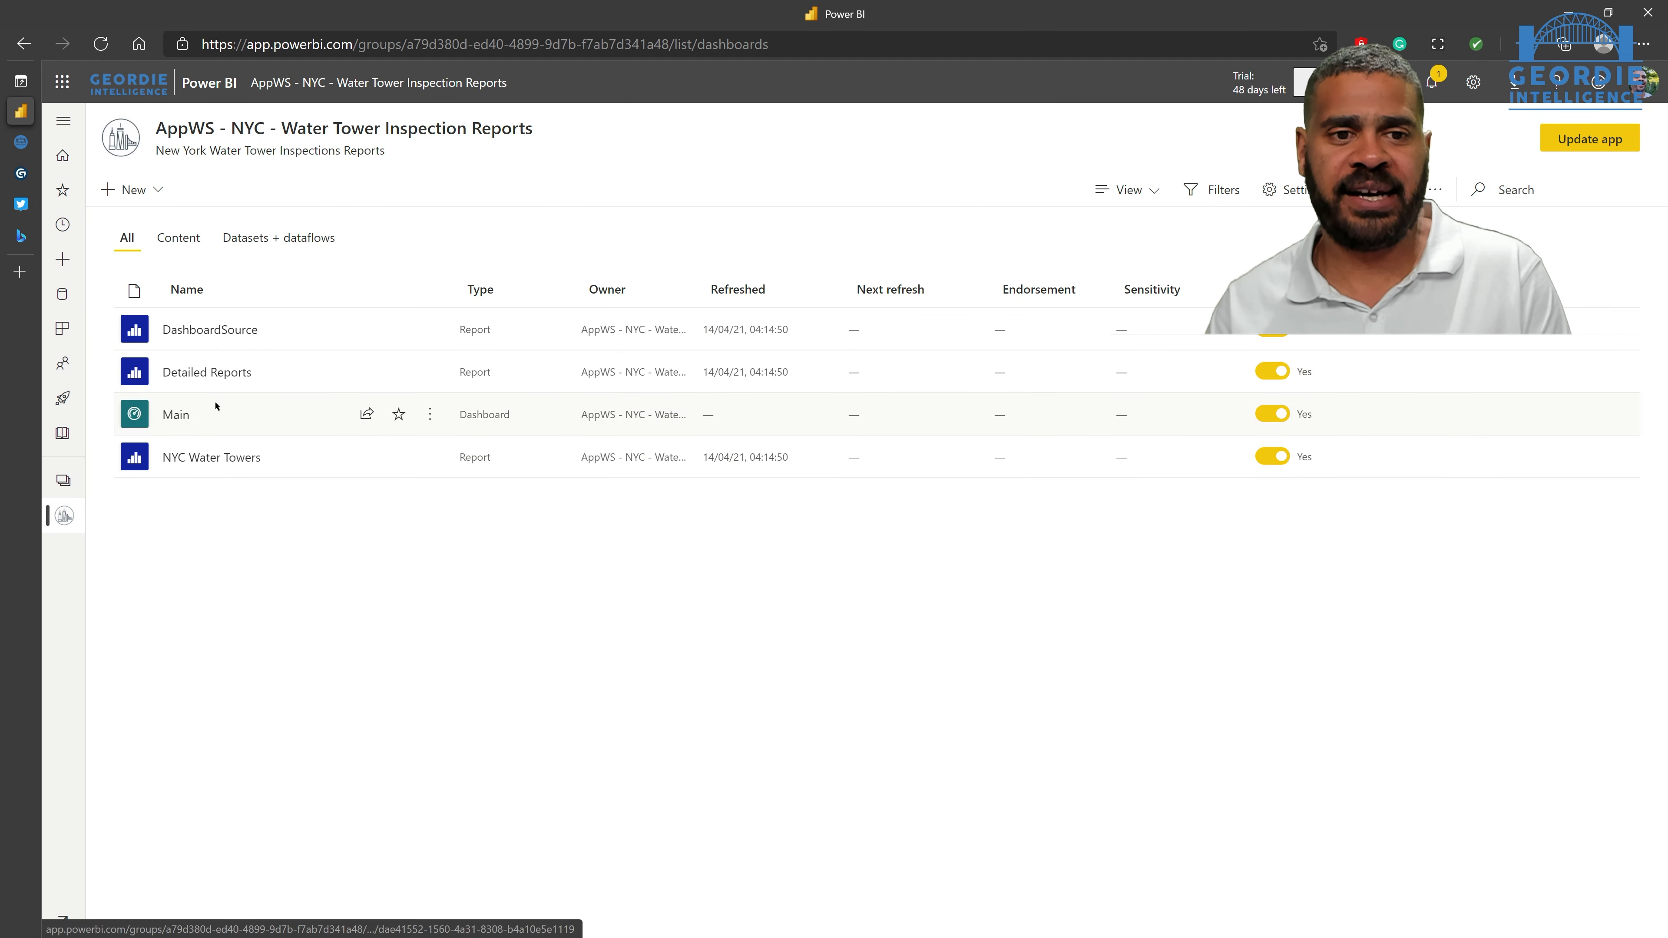
pyautogui.click(212, 331)
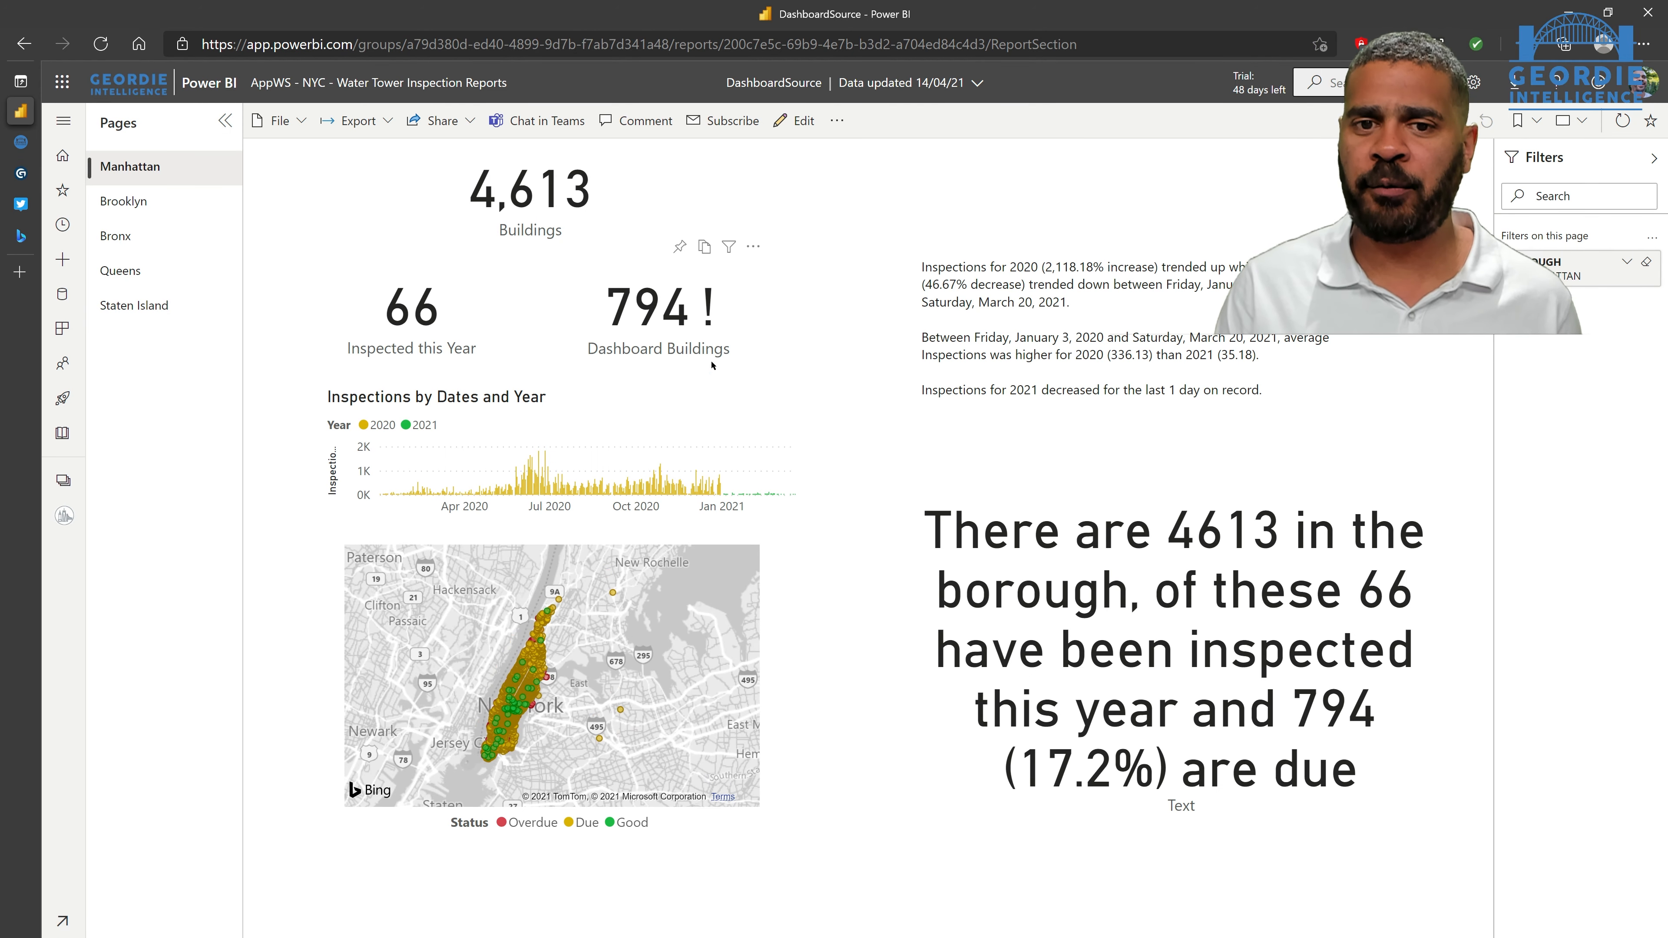
pyautogui.click(122, 203)
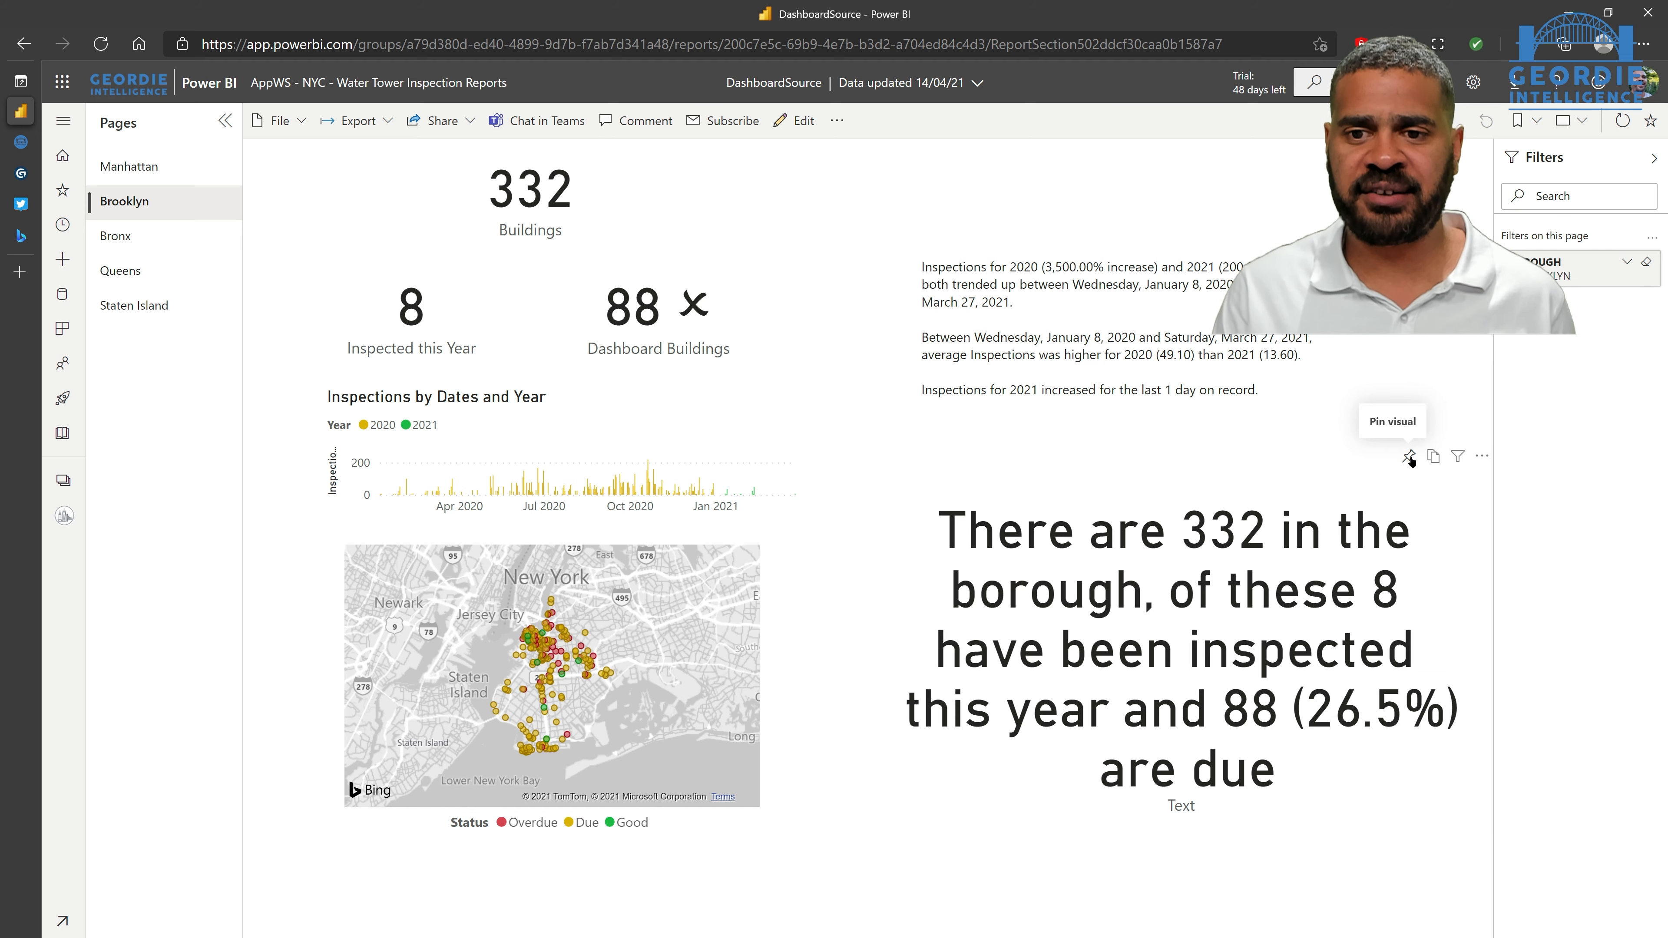
# Pin the Brooklyn Text card to the existing Main dashboard.
pyautogui.click(1409, 457)
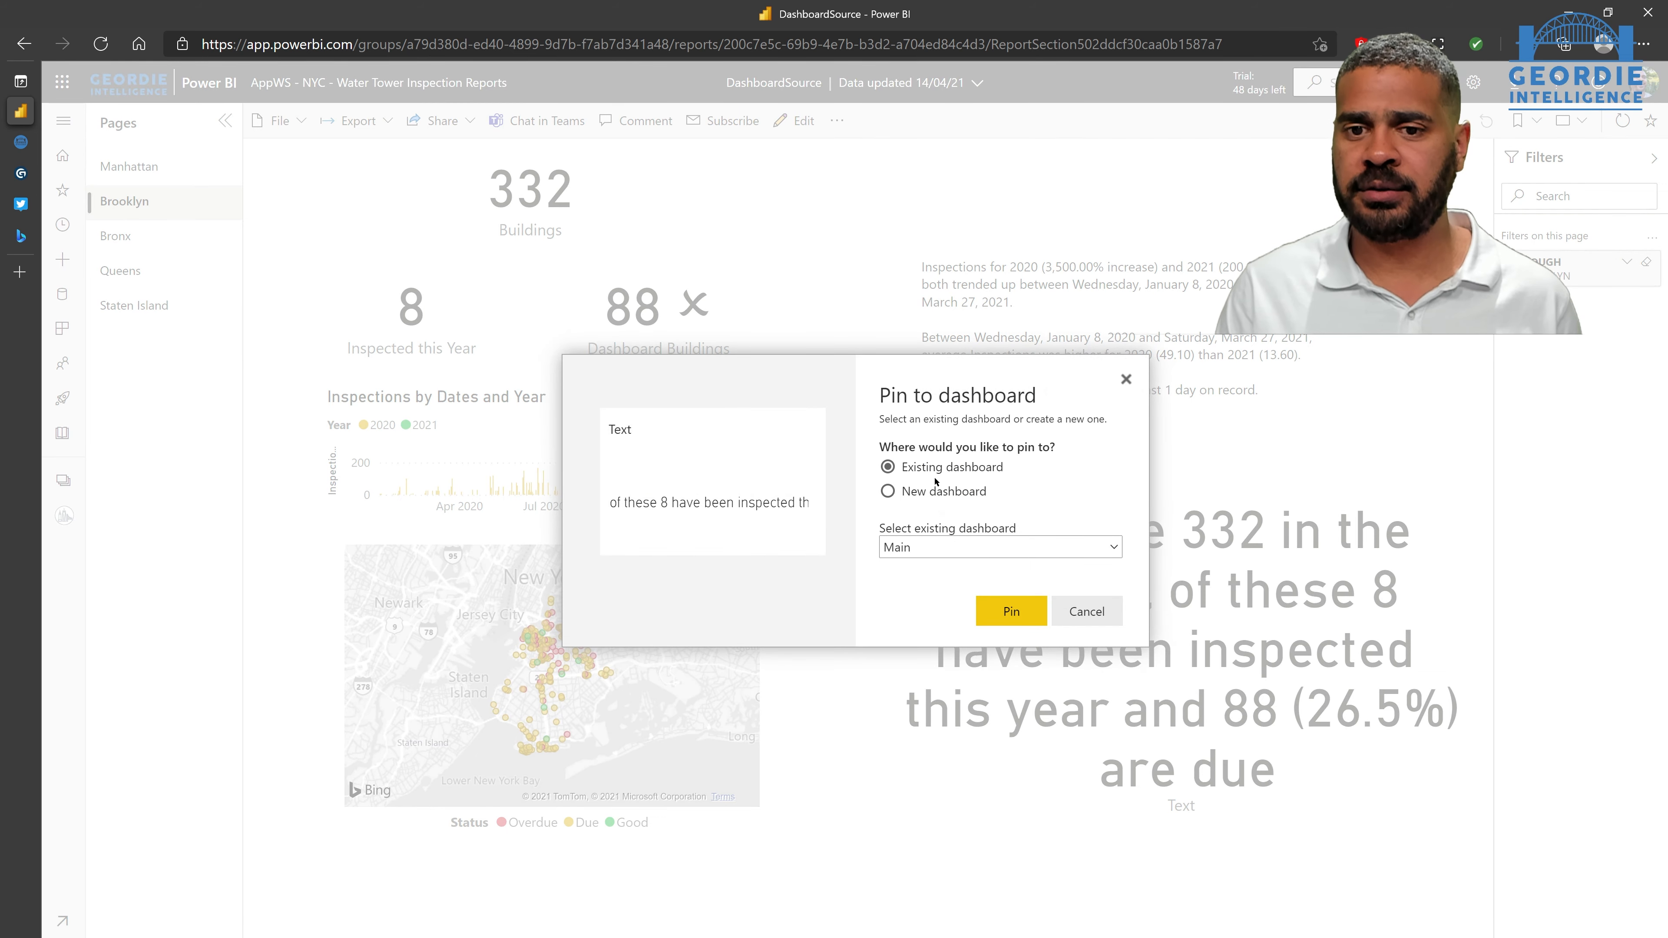
pyautogui.click(949, 553)
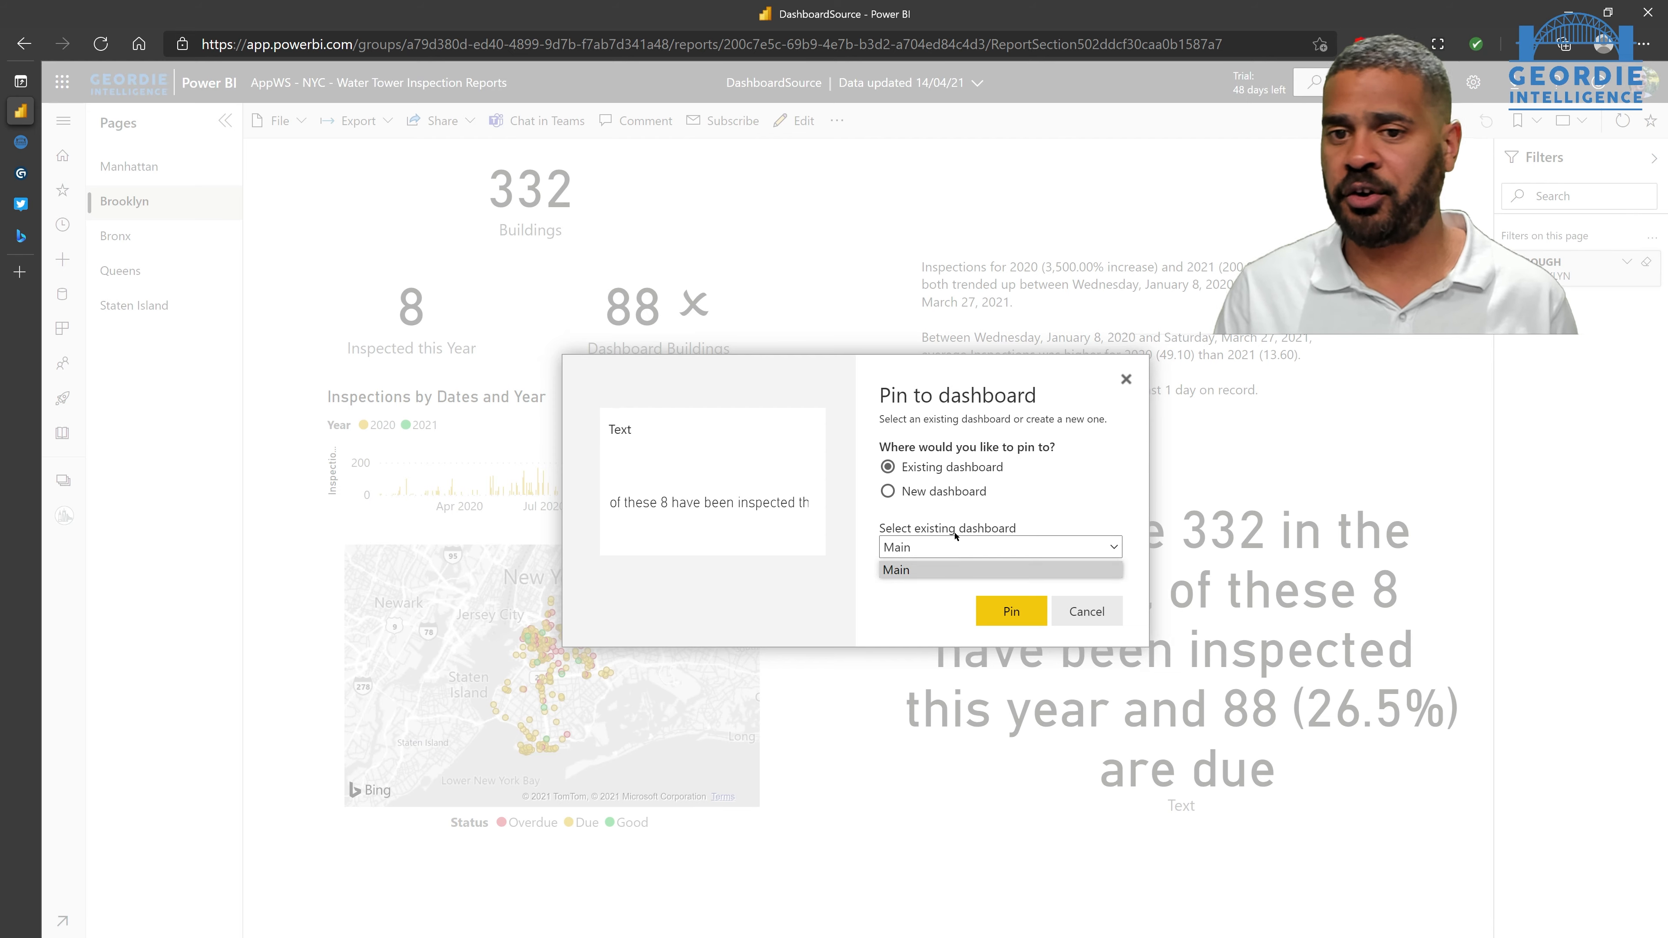
pyautogui.click(1015, 611)
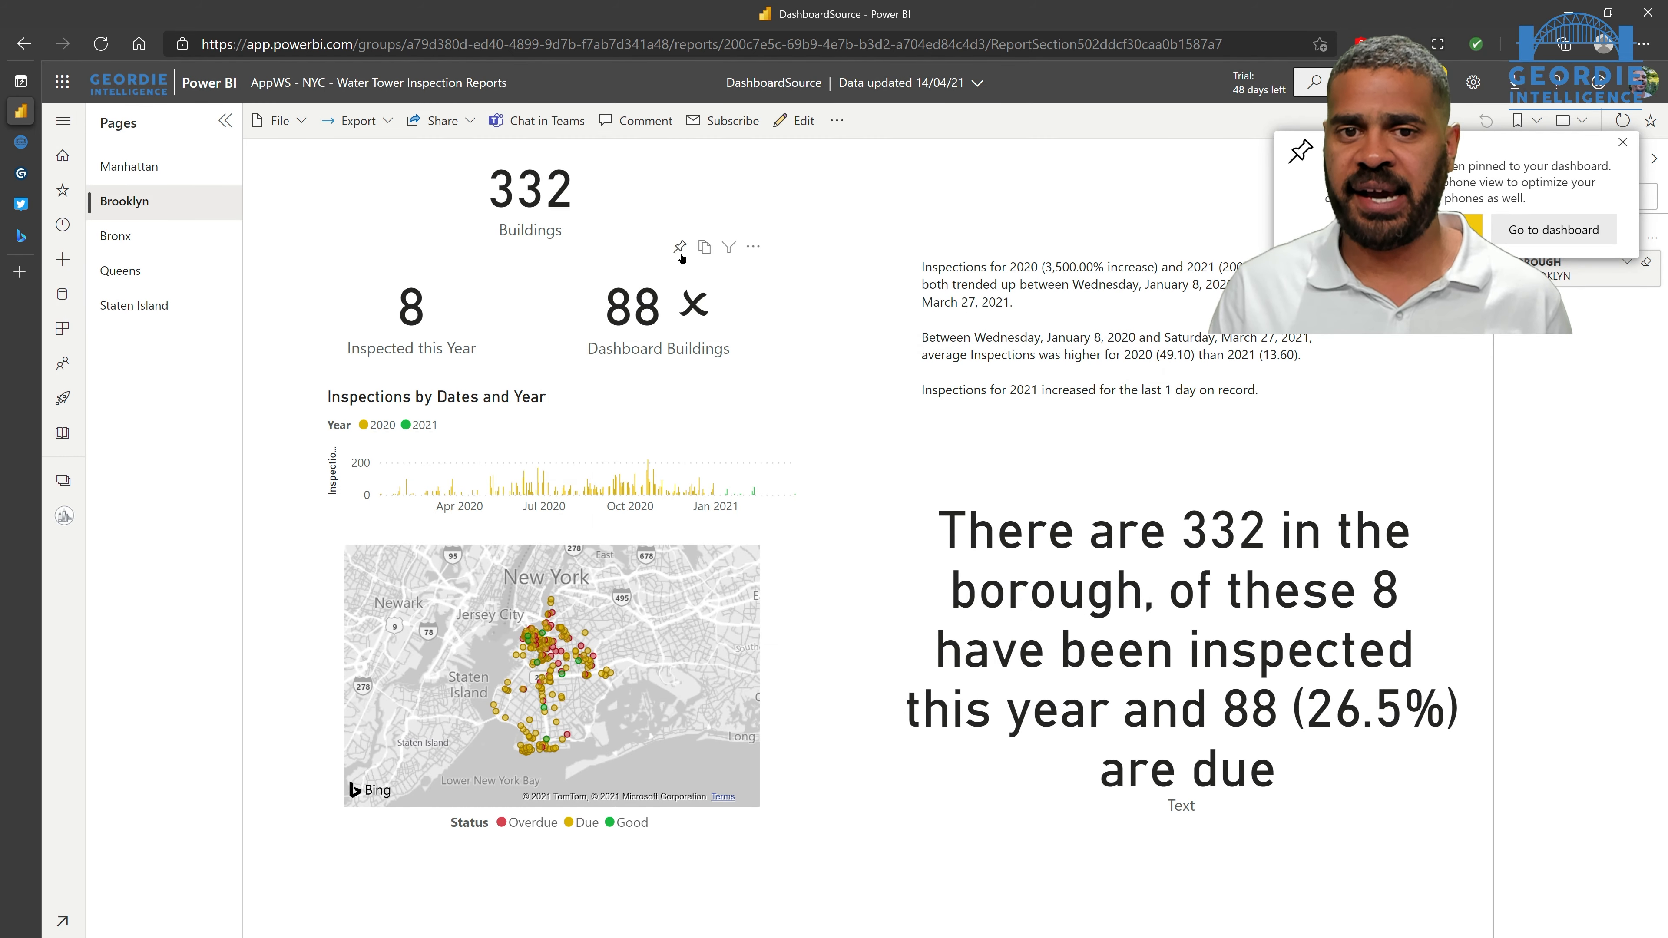
# Pin the Brooklyn Dashboard Buildings card to the Main dashboard and go to that dashboard.
pyautogui.click(680, 246)
pyautogui.click(985, 613)
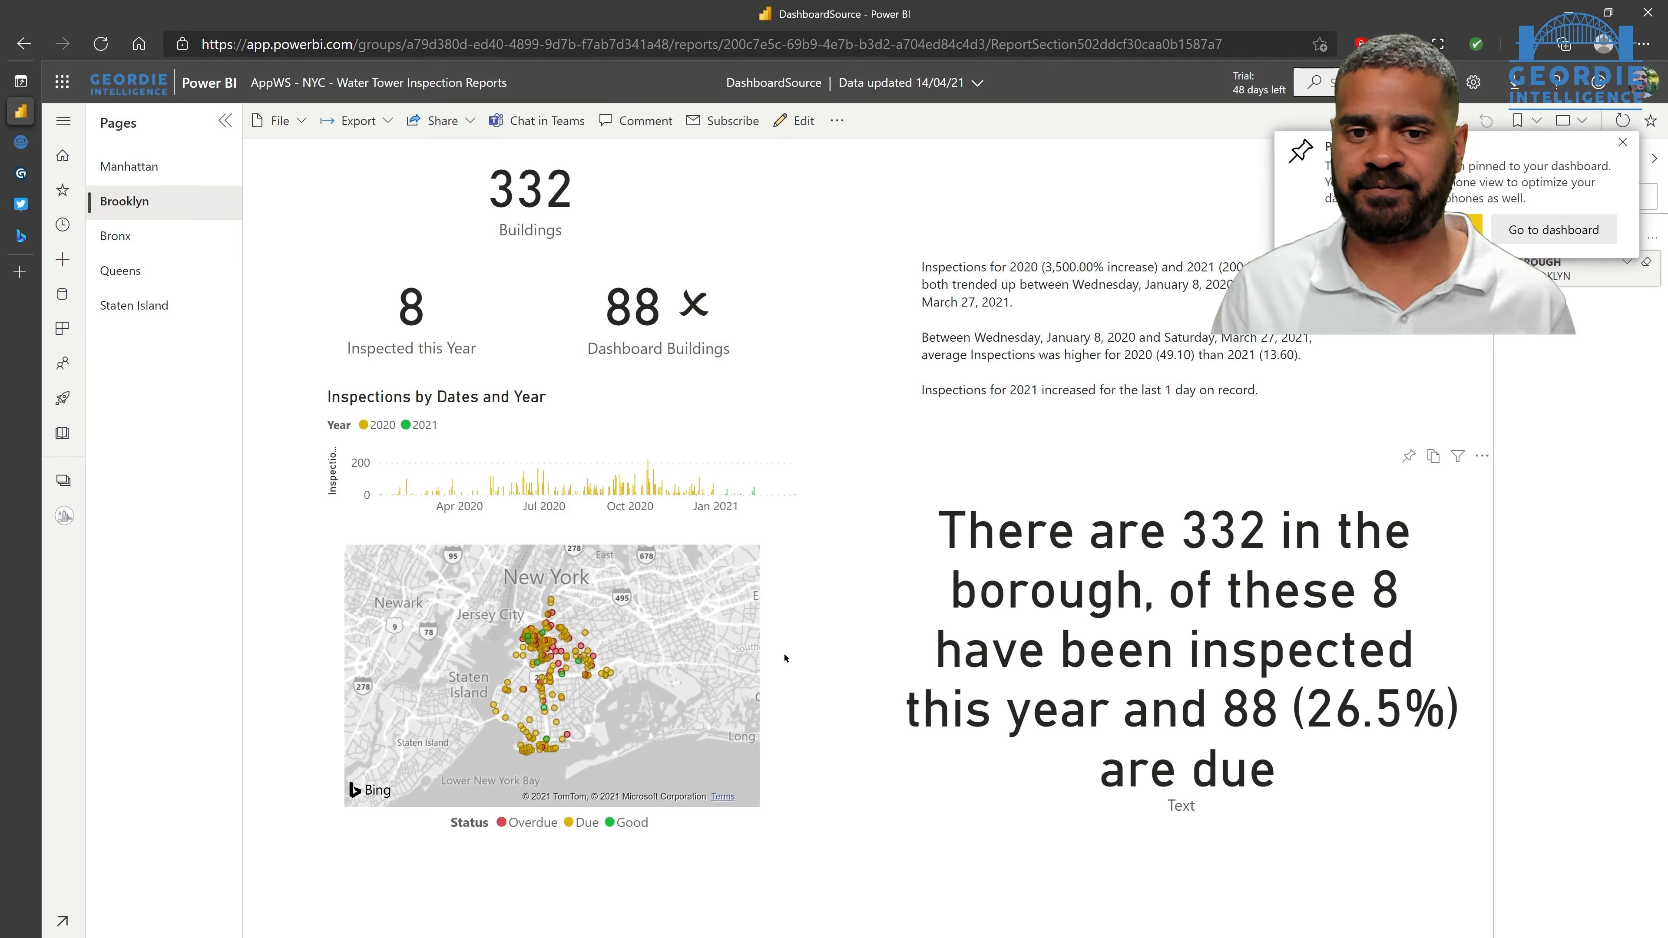
pyautogui.click(1579, 231)
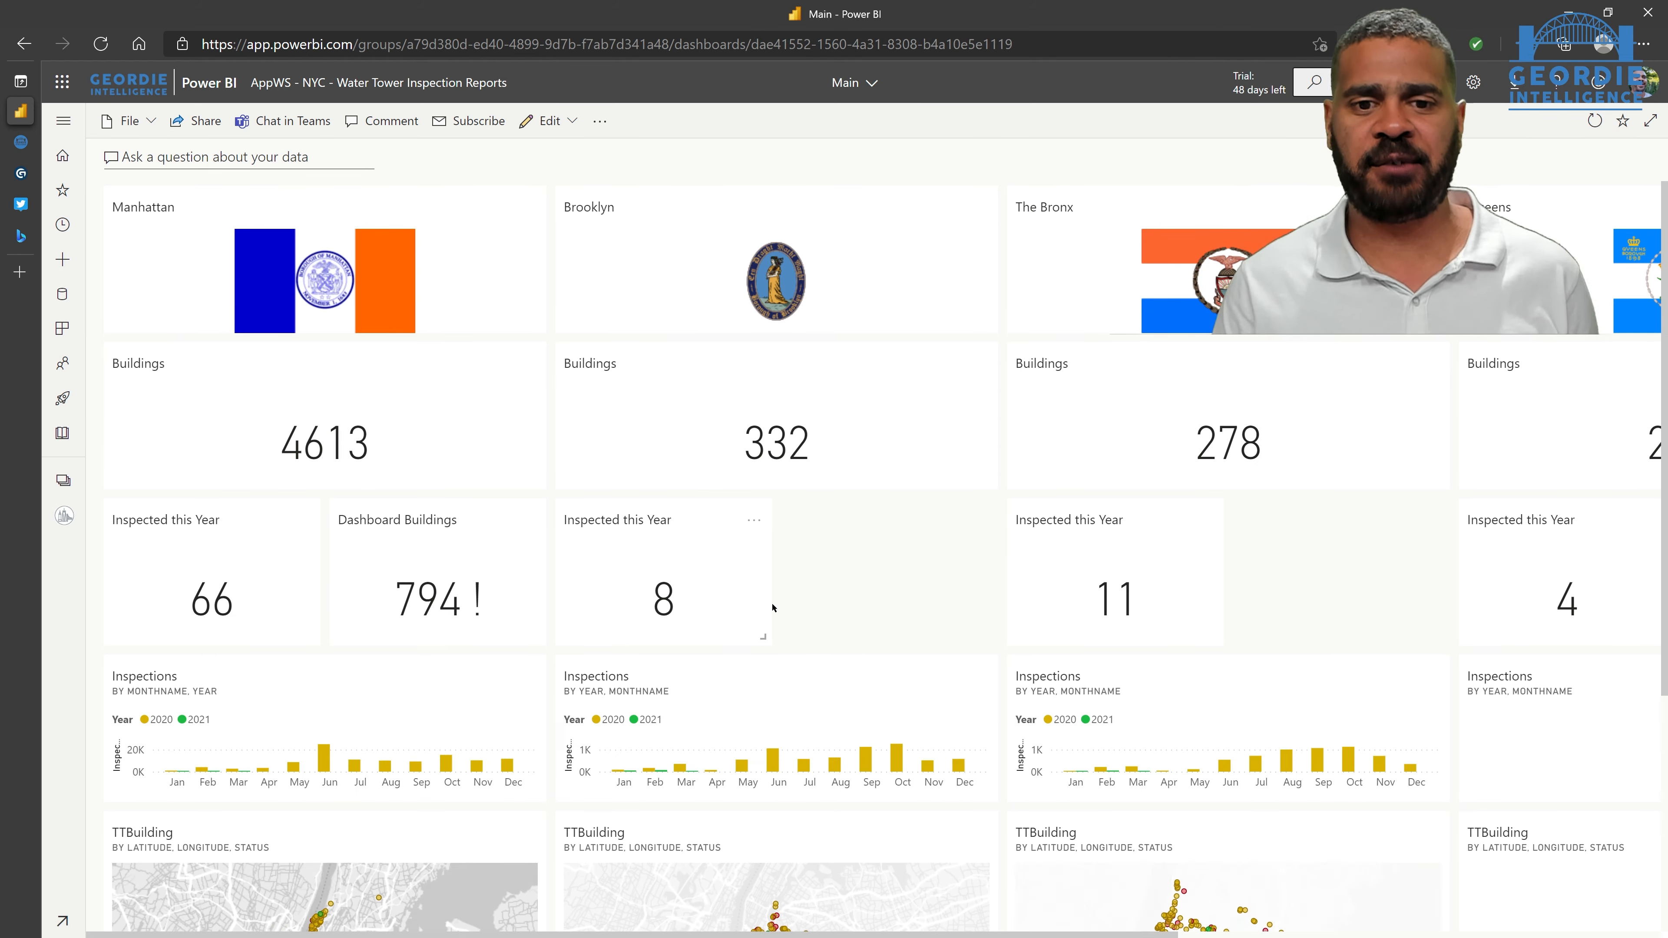
# Move the newly pinned Dashboard Buildings tile into the empty space beside Brooklyn's Inspected this Year tile.
pyautogui.scroll(-5, 860, 671)
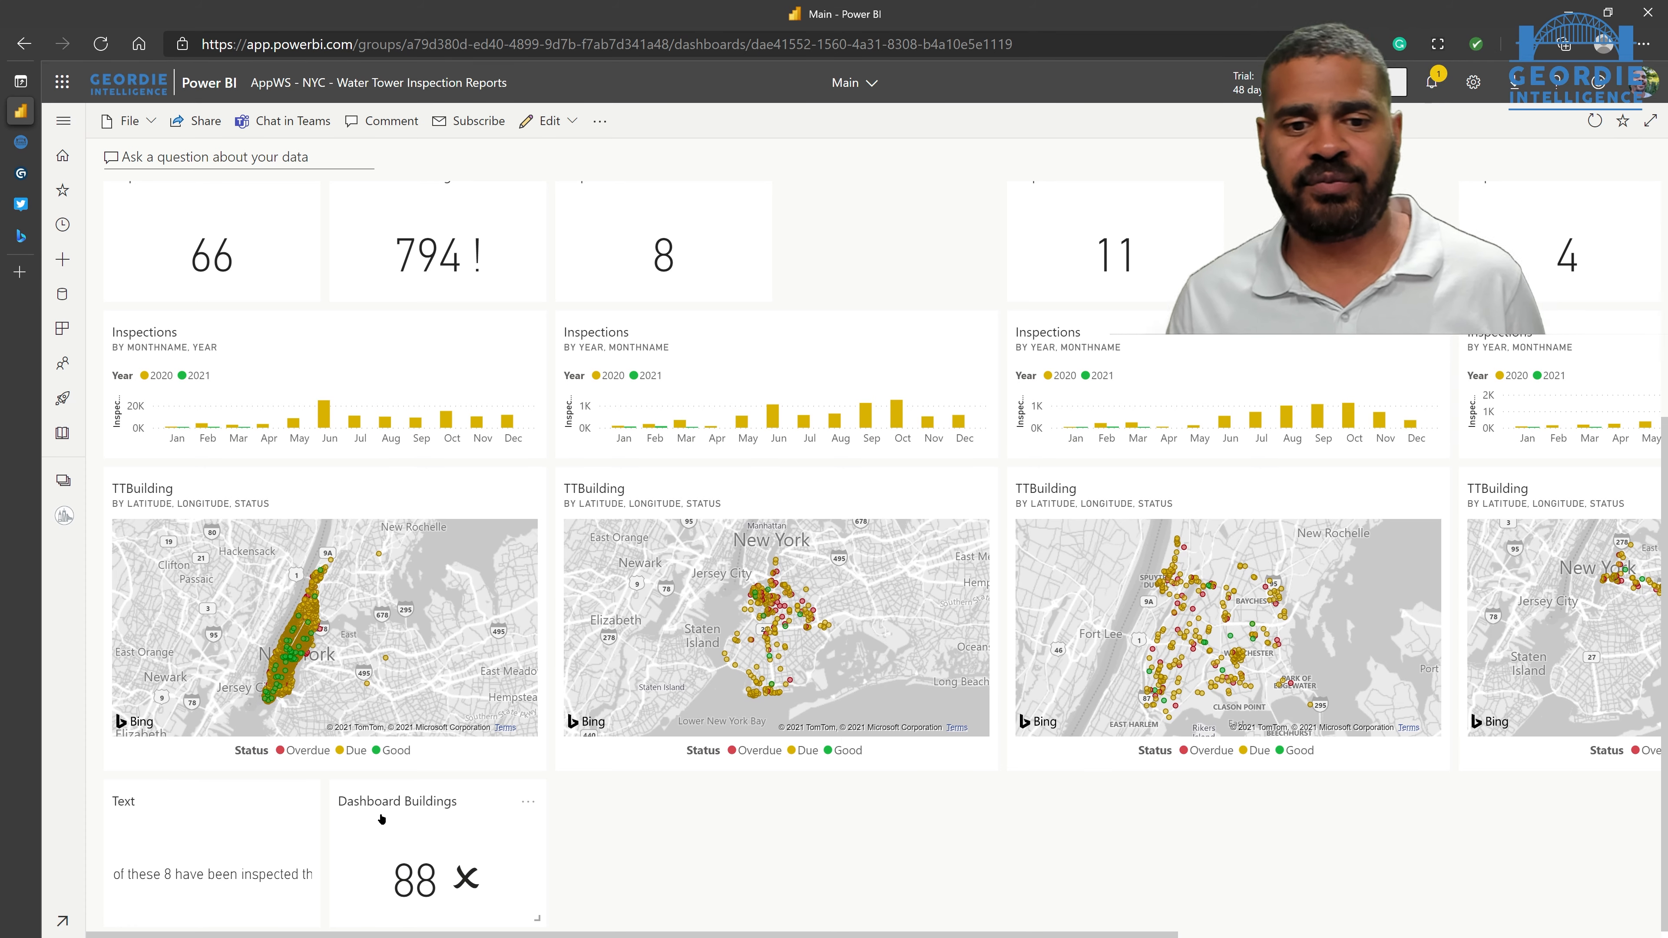
pyautogui.moveTo(371, 823); pyautogui.dragTo(830, 260)
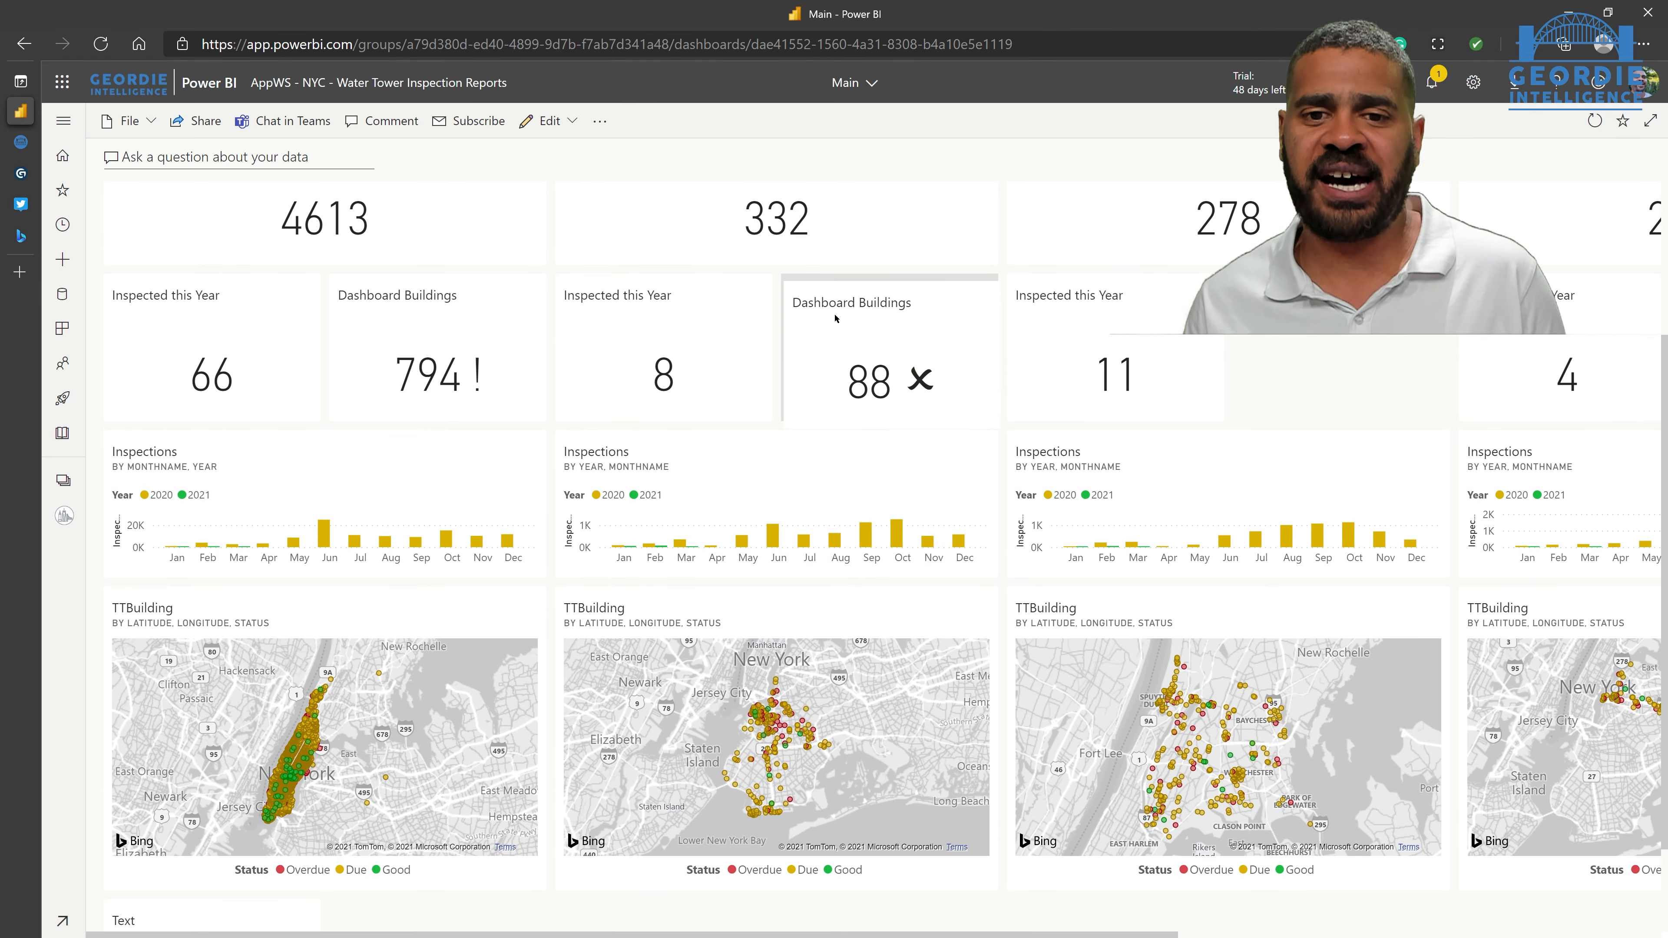
# Try to enlarge the newly pinned Text tile below the Manhattan map.
pyautogui.scroll(-2, 615, 782)
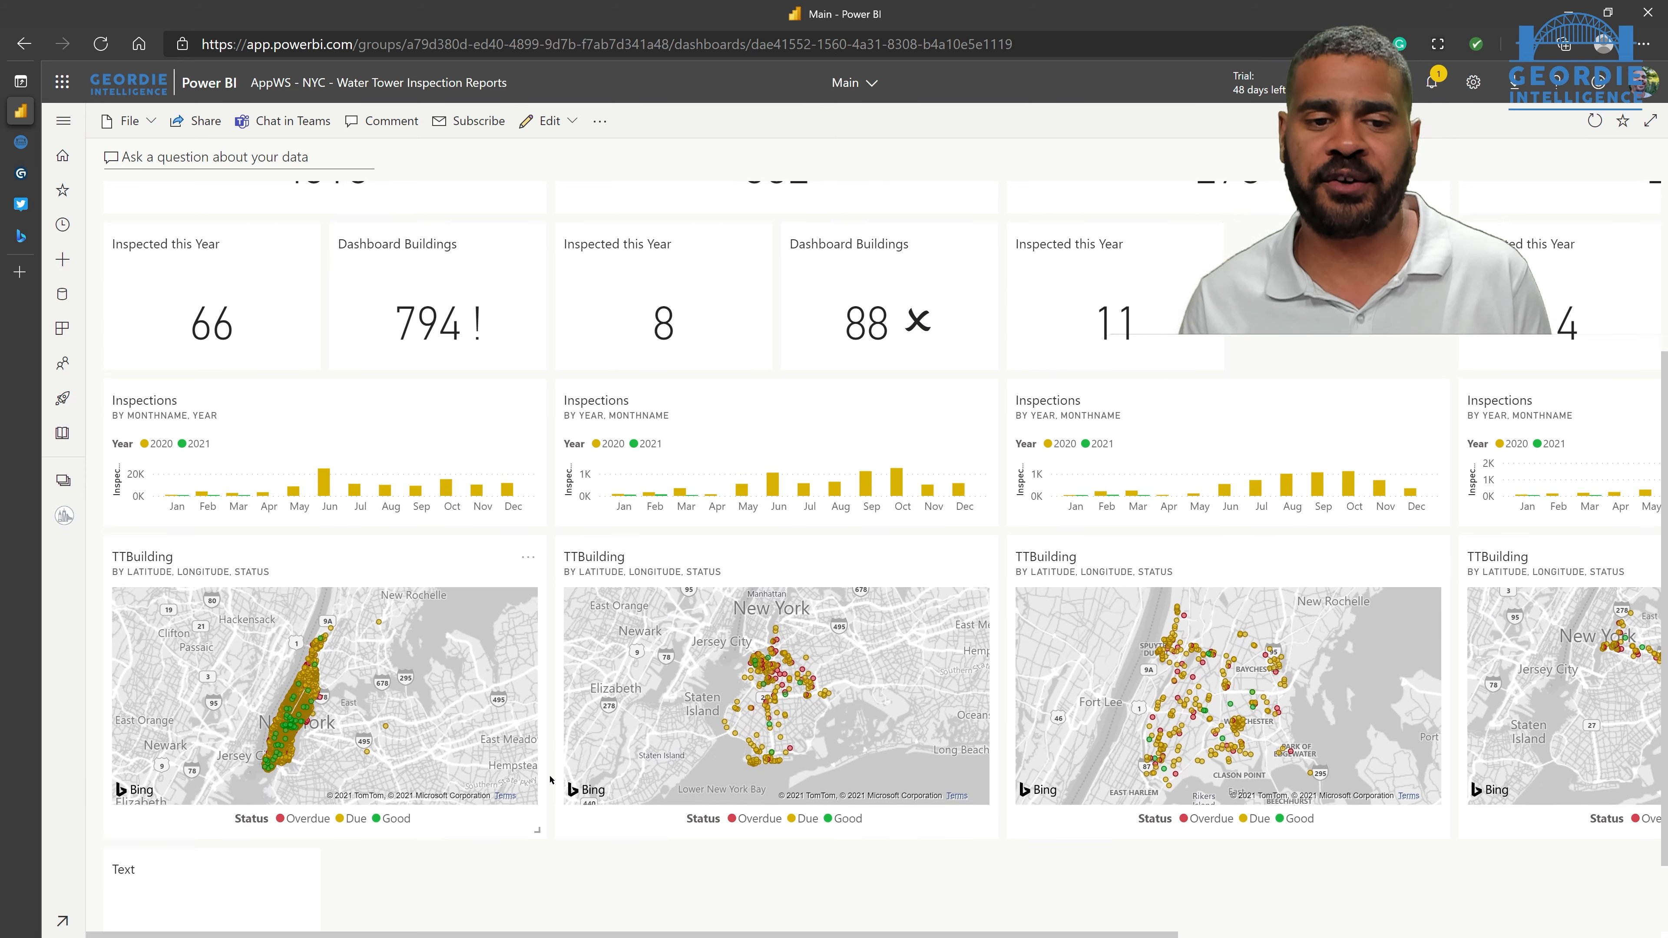
pyautogui.moveTo(311, 918); pyautogui.dragTo(596, 831)
pyautogui.moveTo(326, 900); pyautogui.dragTo(562, 933)
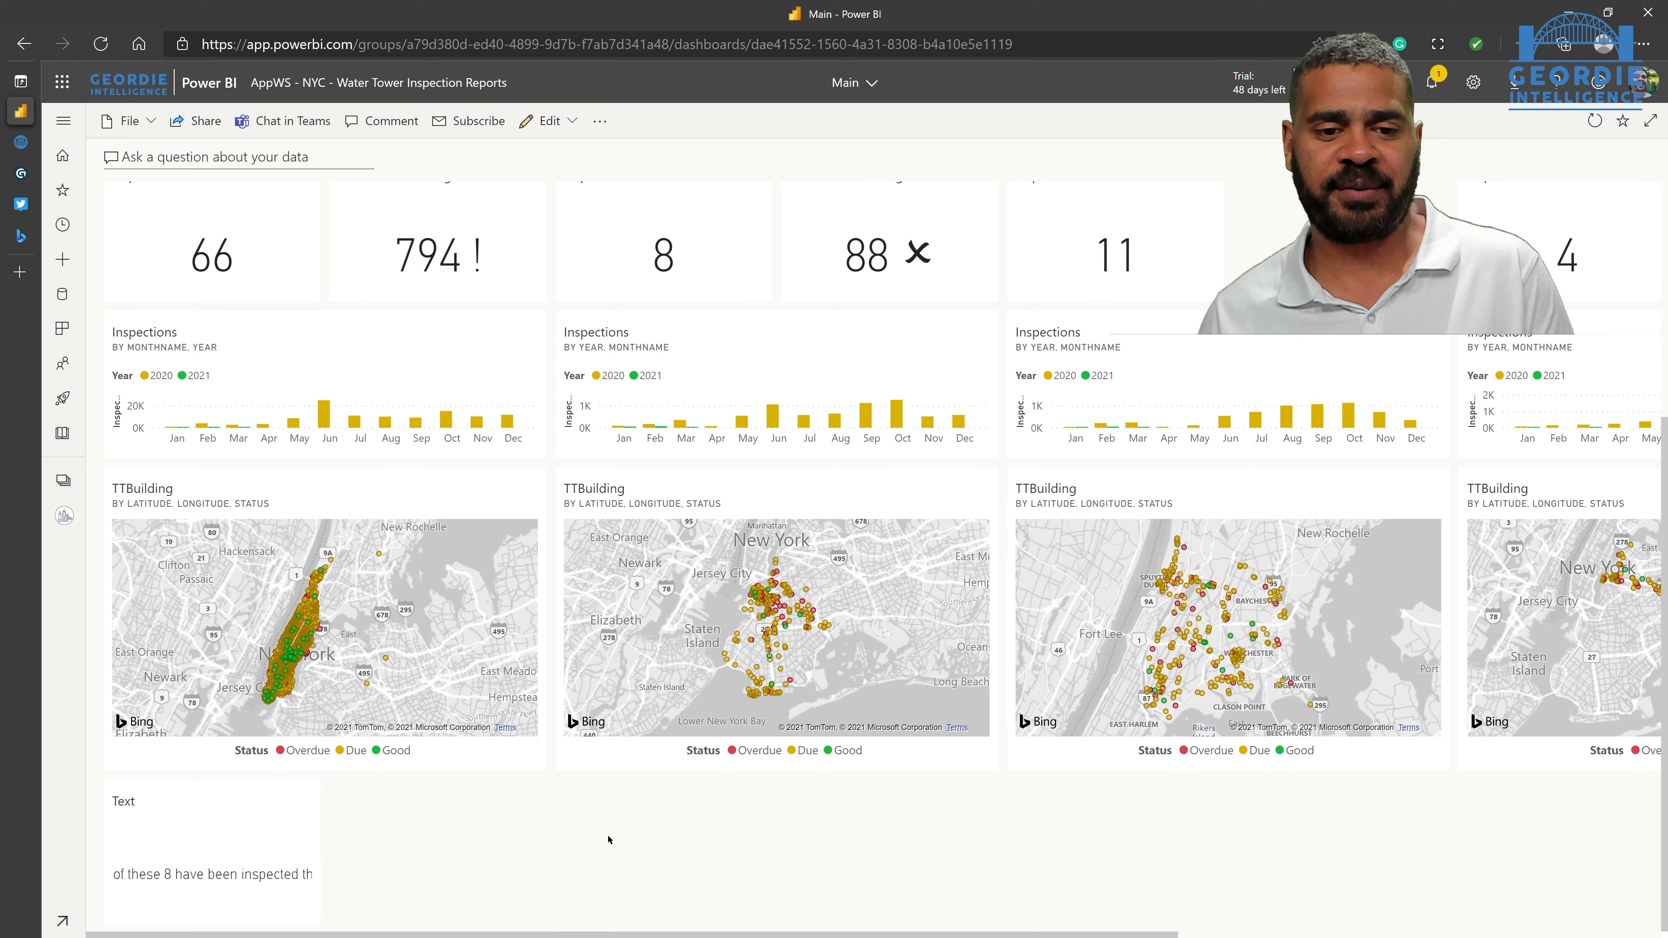
# Move the Text tile above the Manhattan map and enlarge it to the full width of the Manhattan column.
pyautogui.moveTo(309, 865); pyautogui.dragTo(307, 705)
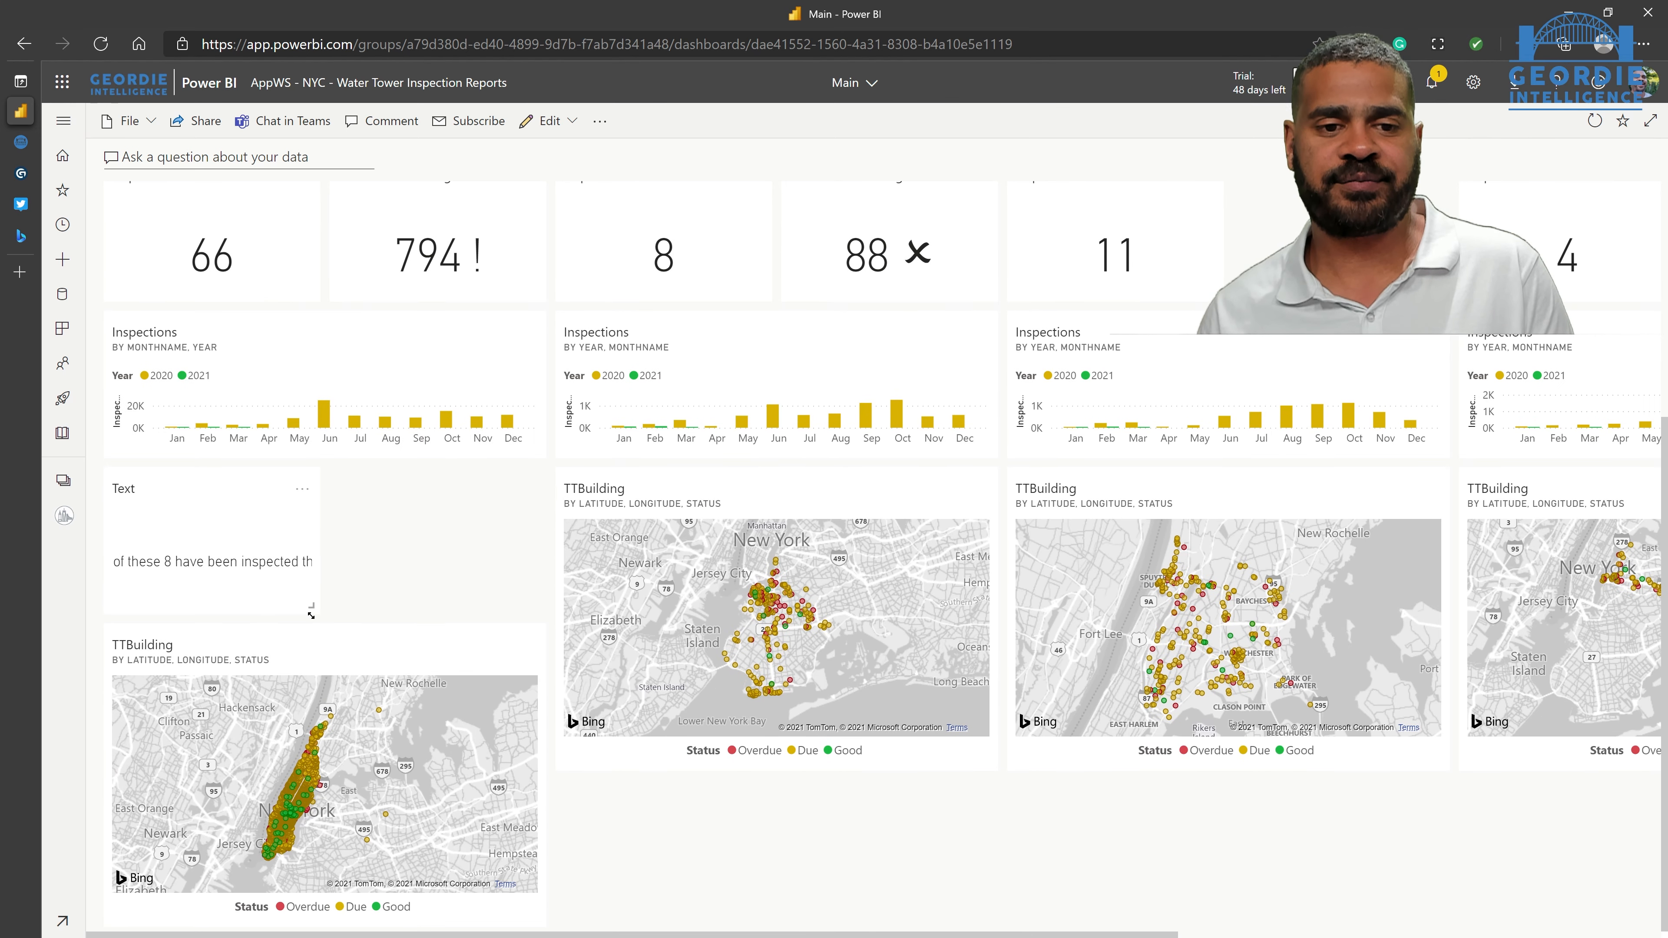
pyautogui.moveTo(318, 613); pyautogui.dragTo(494, 674)
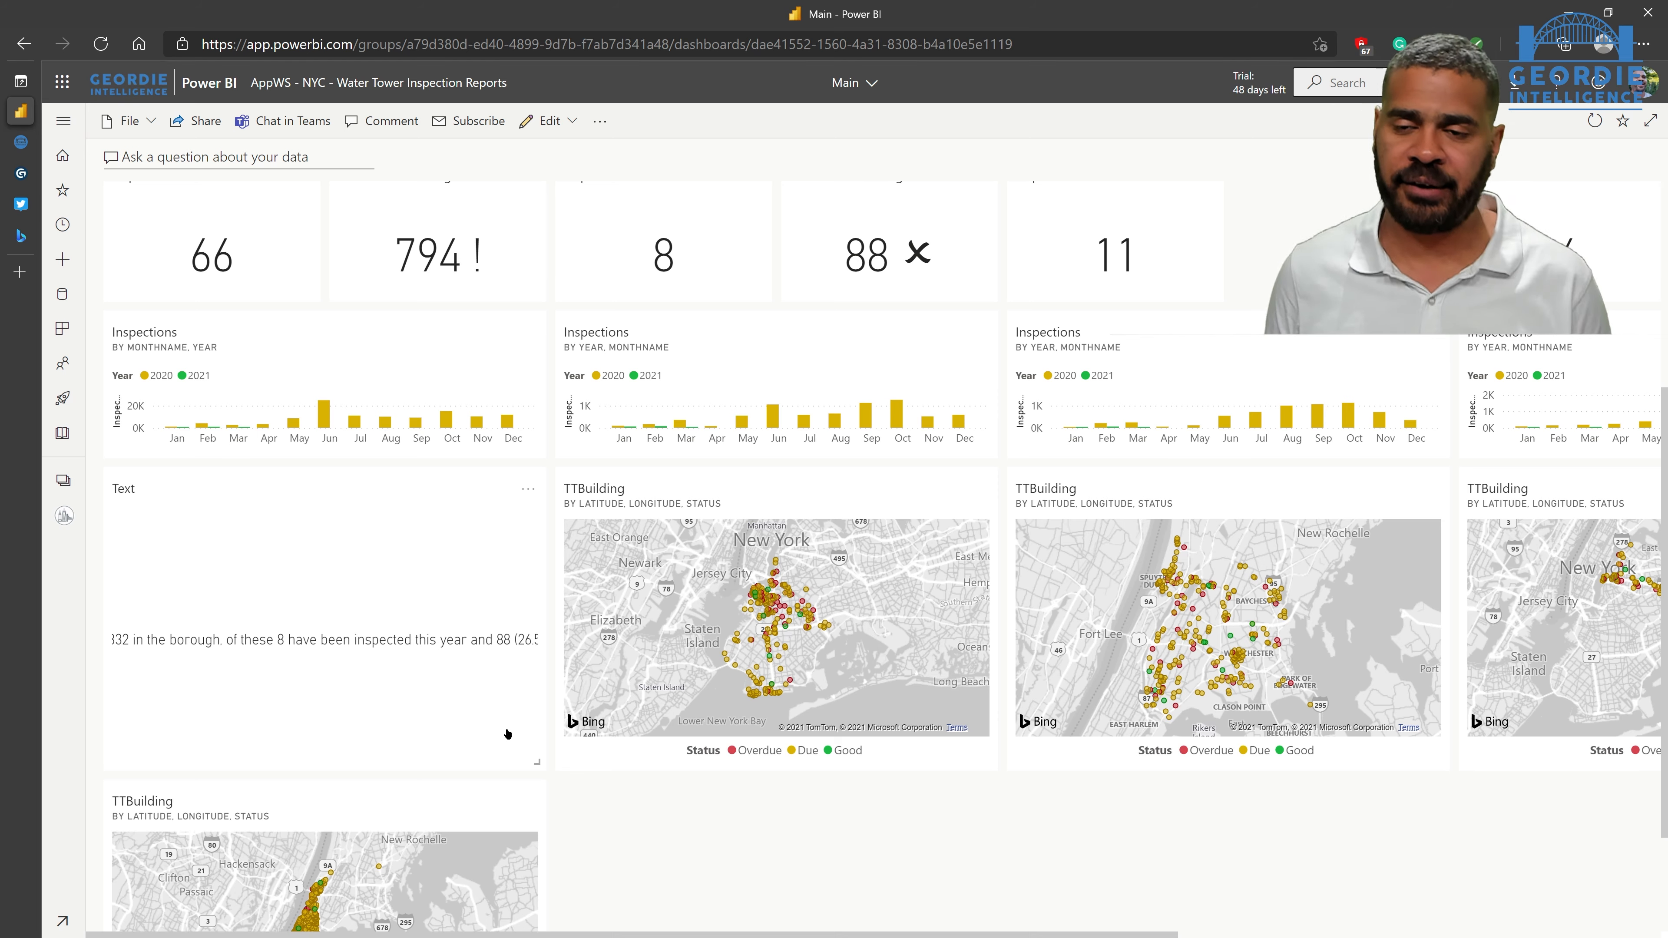
pyautogui.scroll(-2, 413, 621)
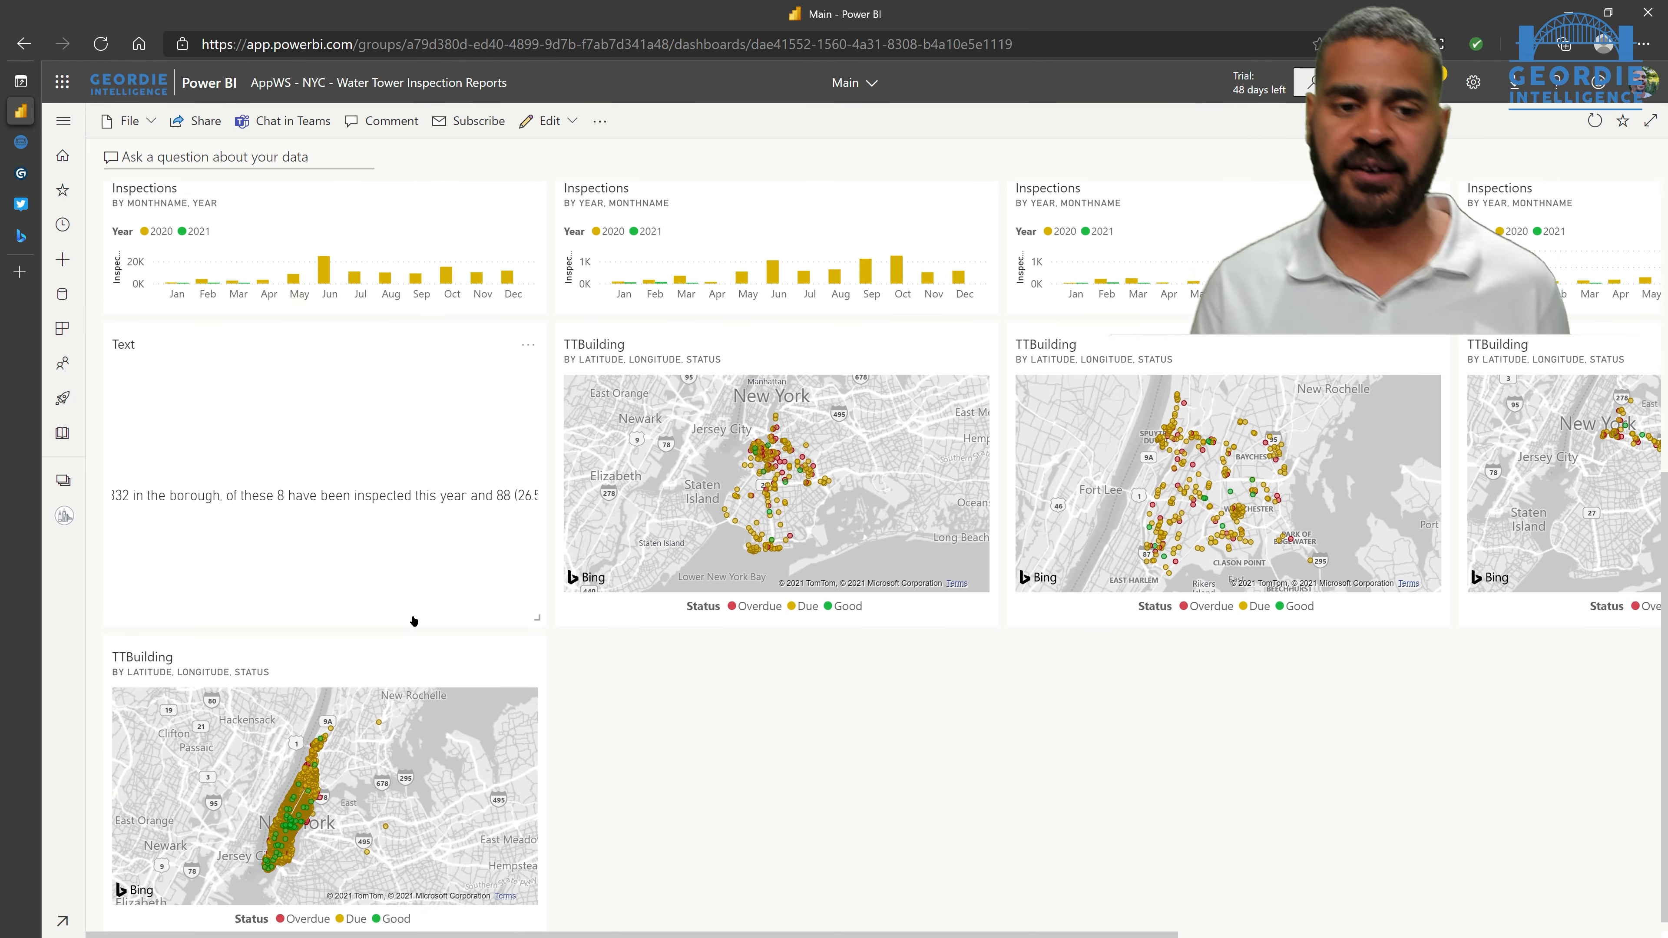
pyautogui.scroll(4, 413, 621)
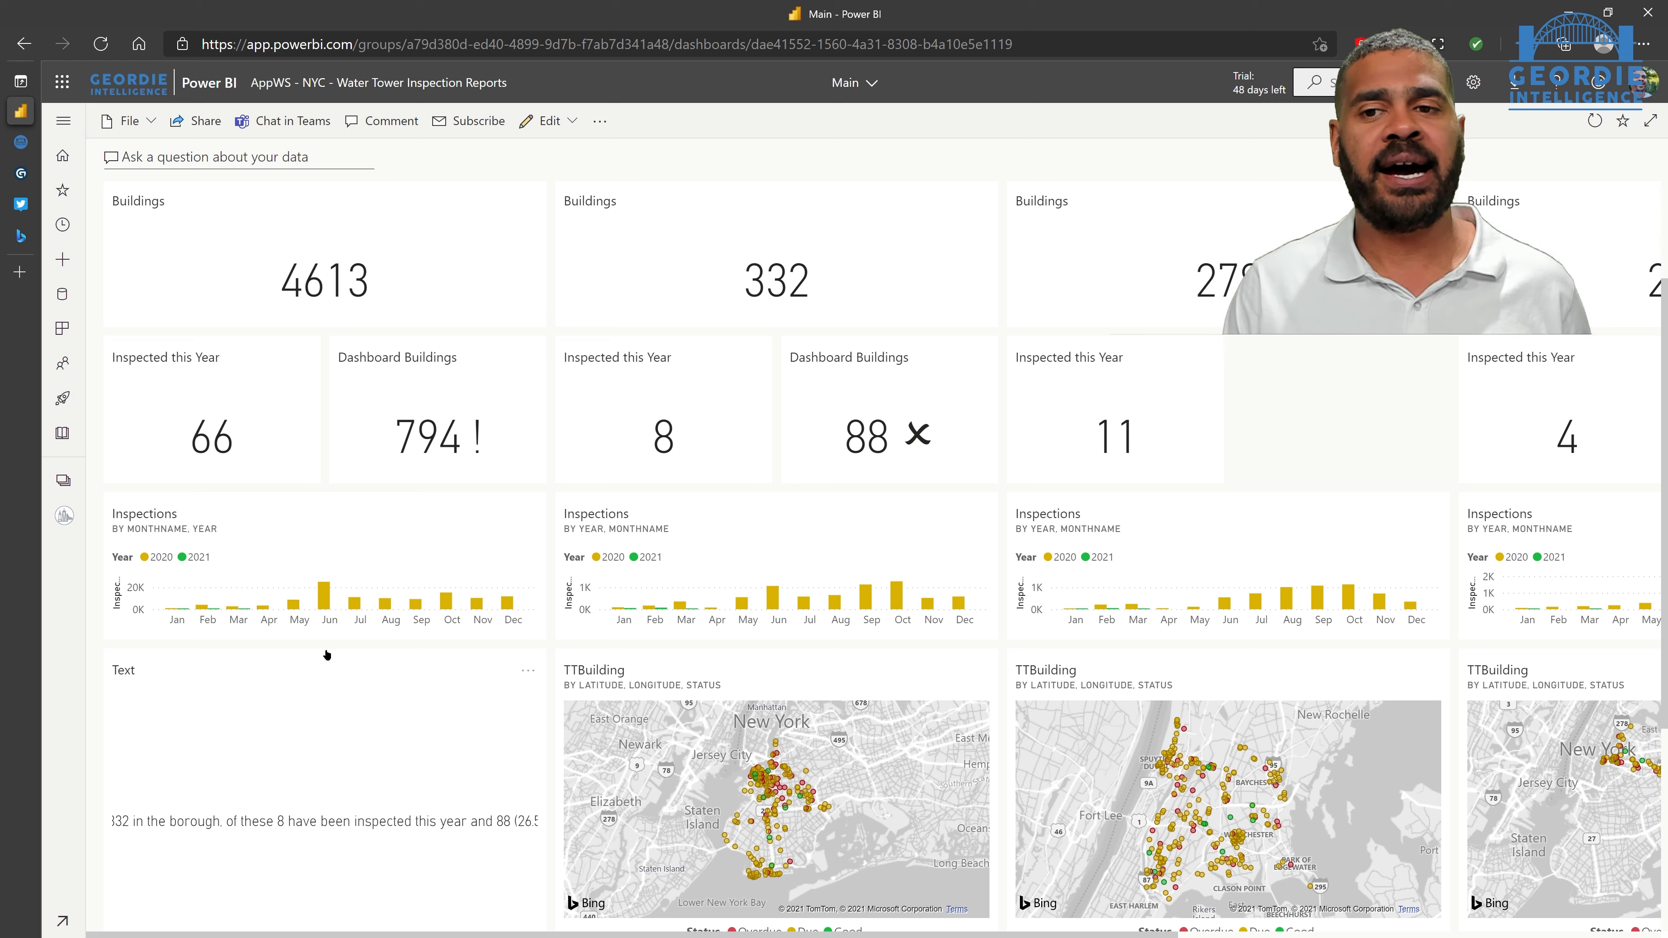
# Delete the Text tile and move the Manhattan map back up directly beneath Manhattan's Inspections chart.
pyautogui.click(527, 673)
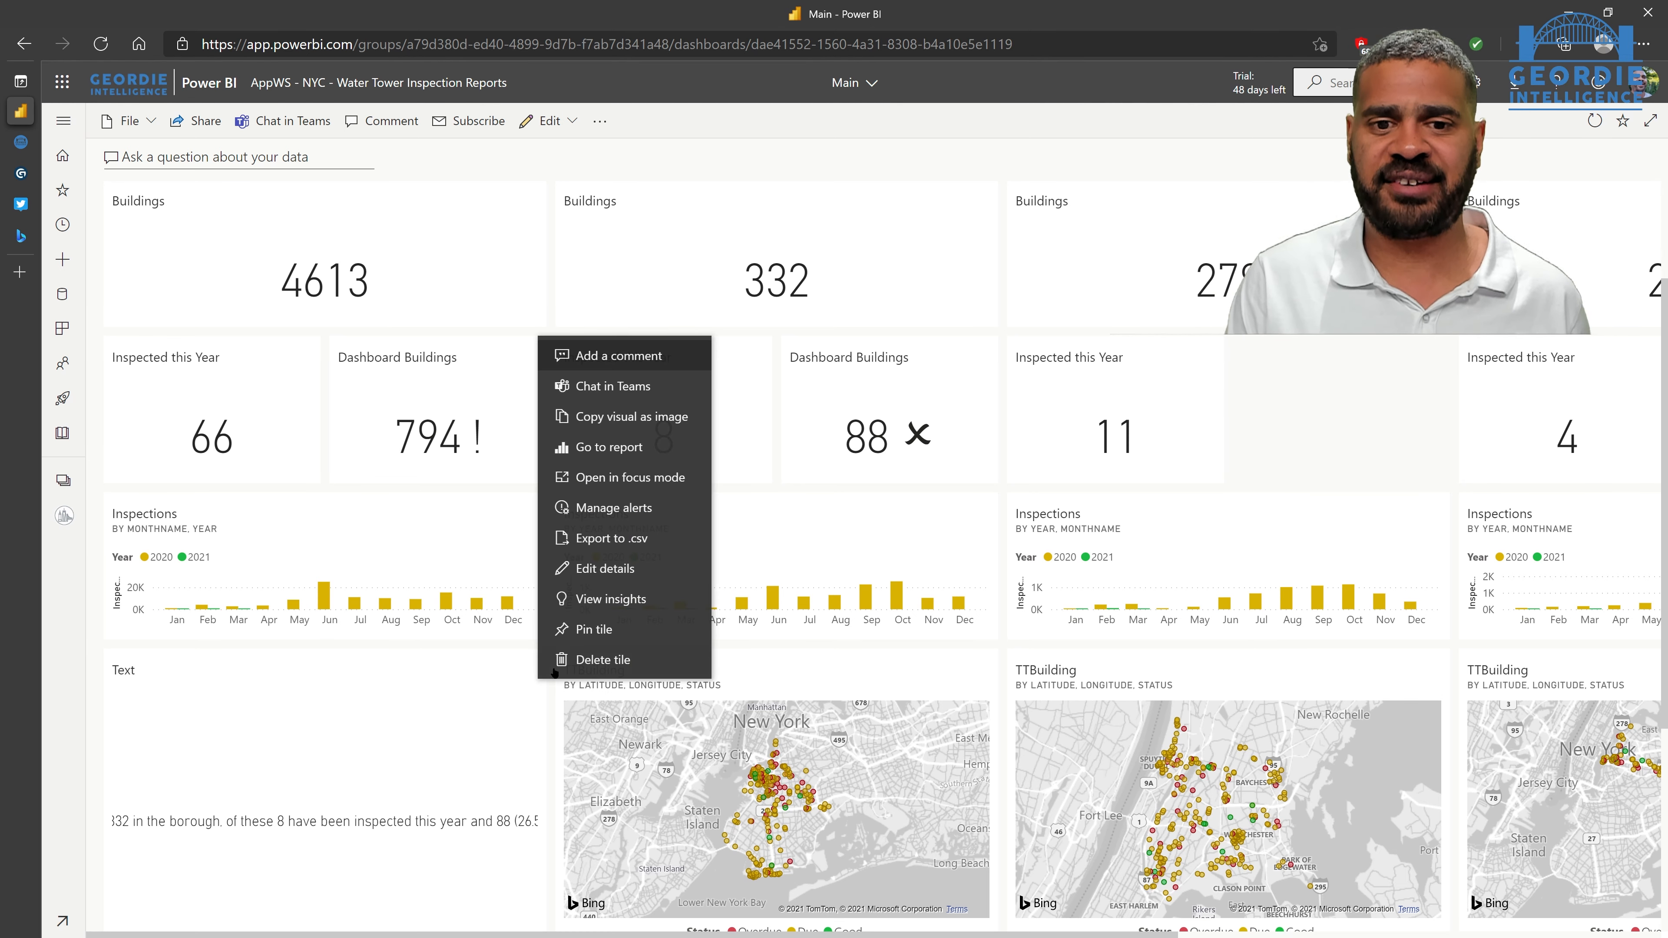
pyautogui.click(586, 659)
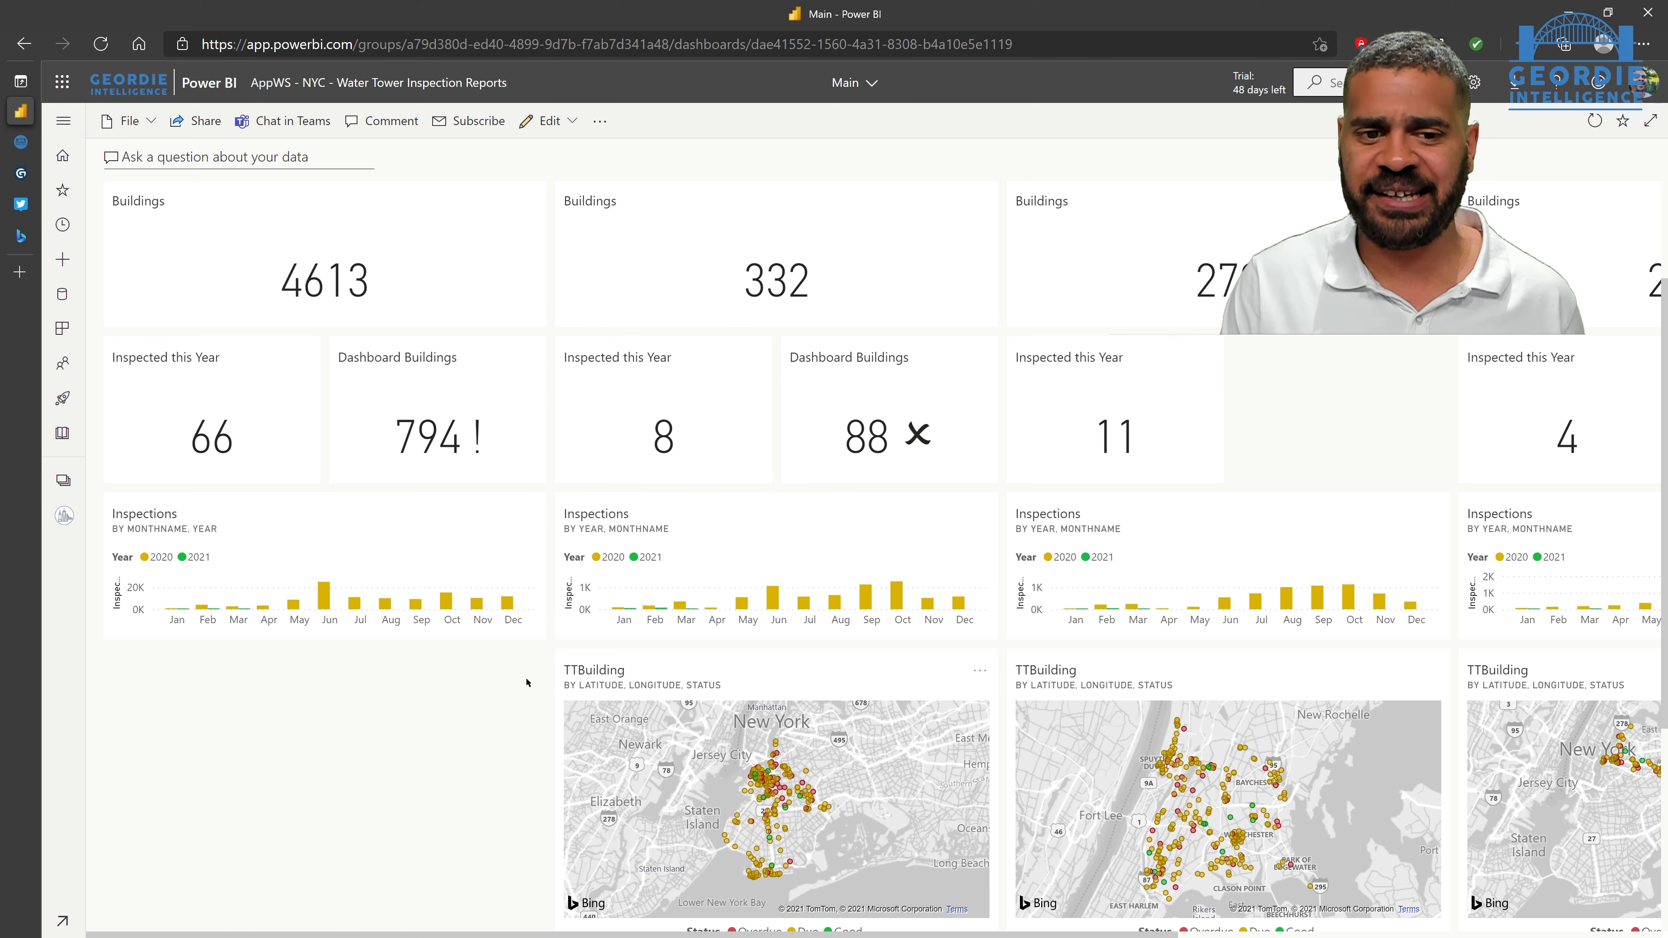
pyautogui.scroll(-5, 387, 786)
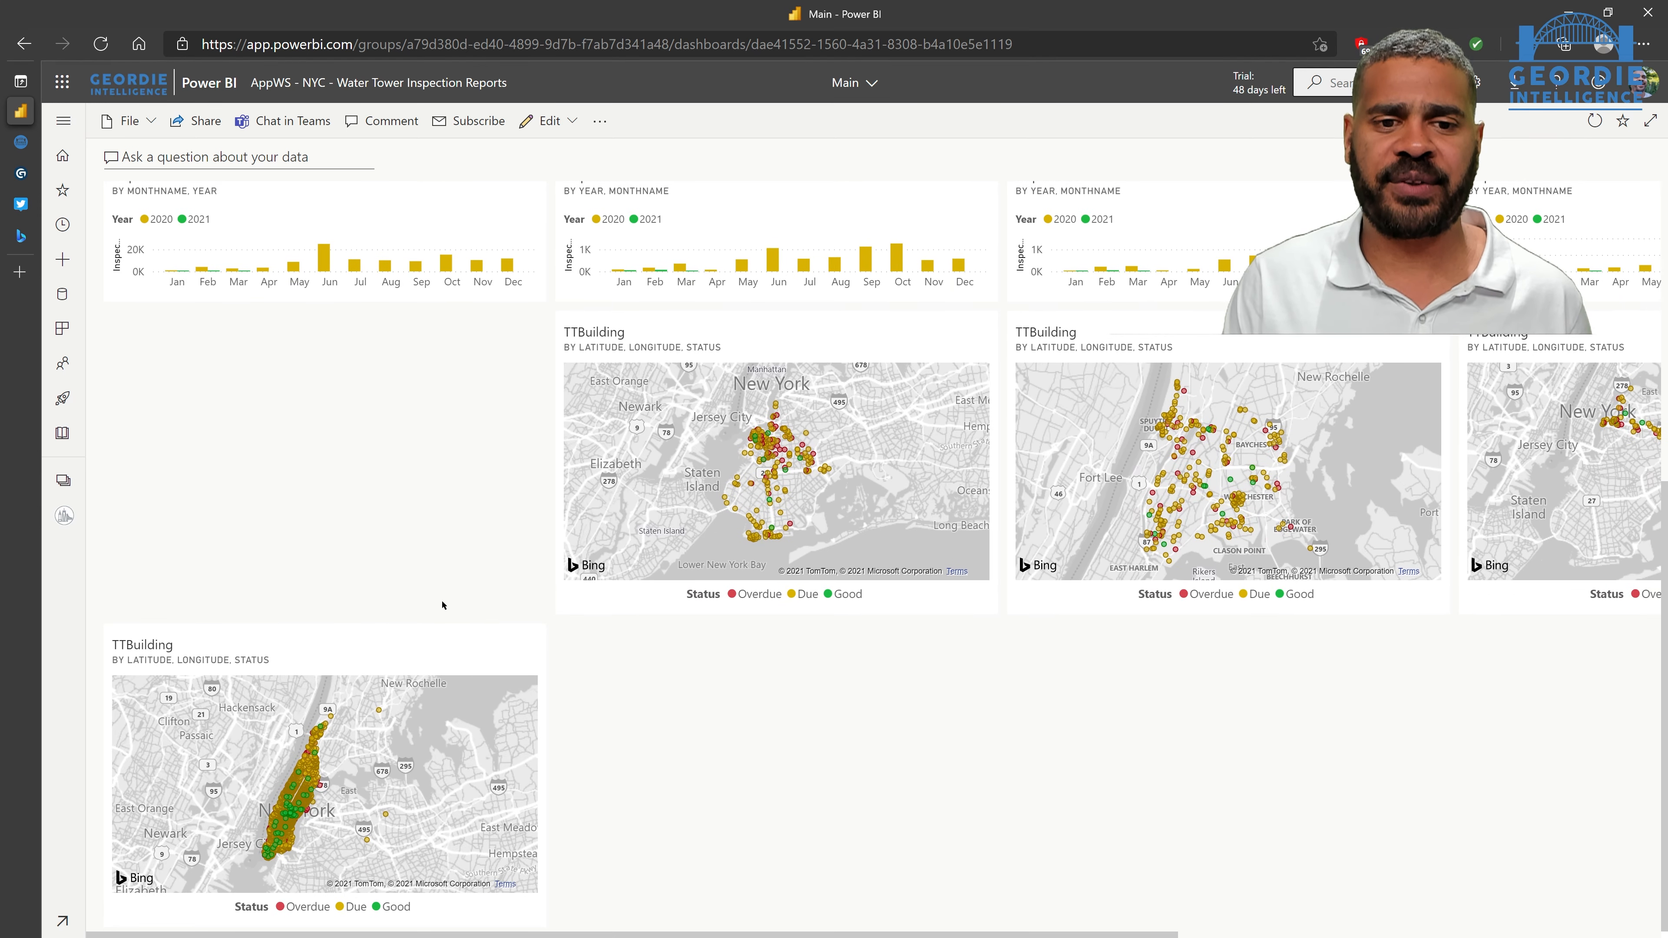
pyautogui.moveTo(447, 644); pyautogui.dragTo(432, 403)
pyautogui.moveTo(444, 542); pyautogui.dragTo(441, 647)
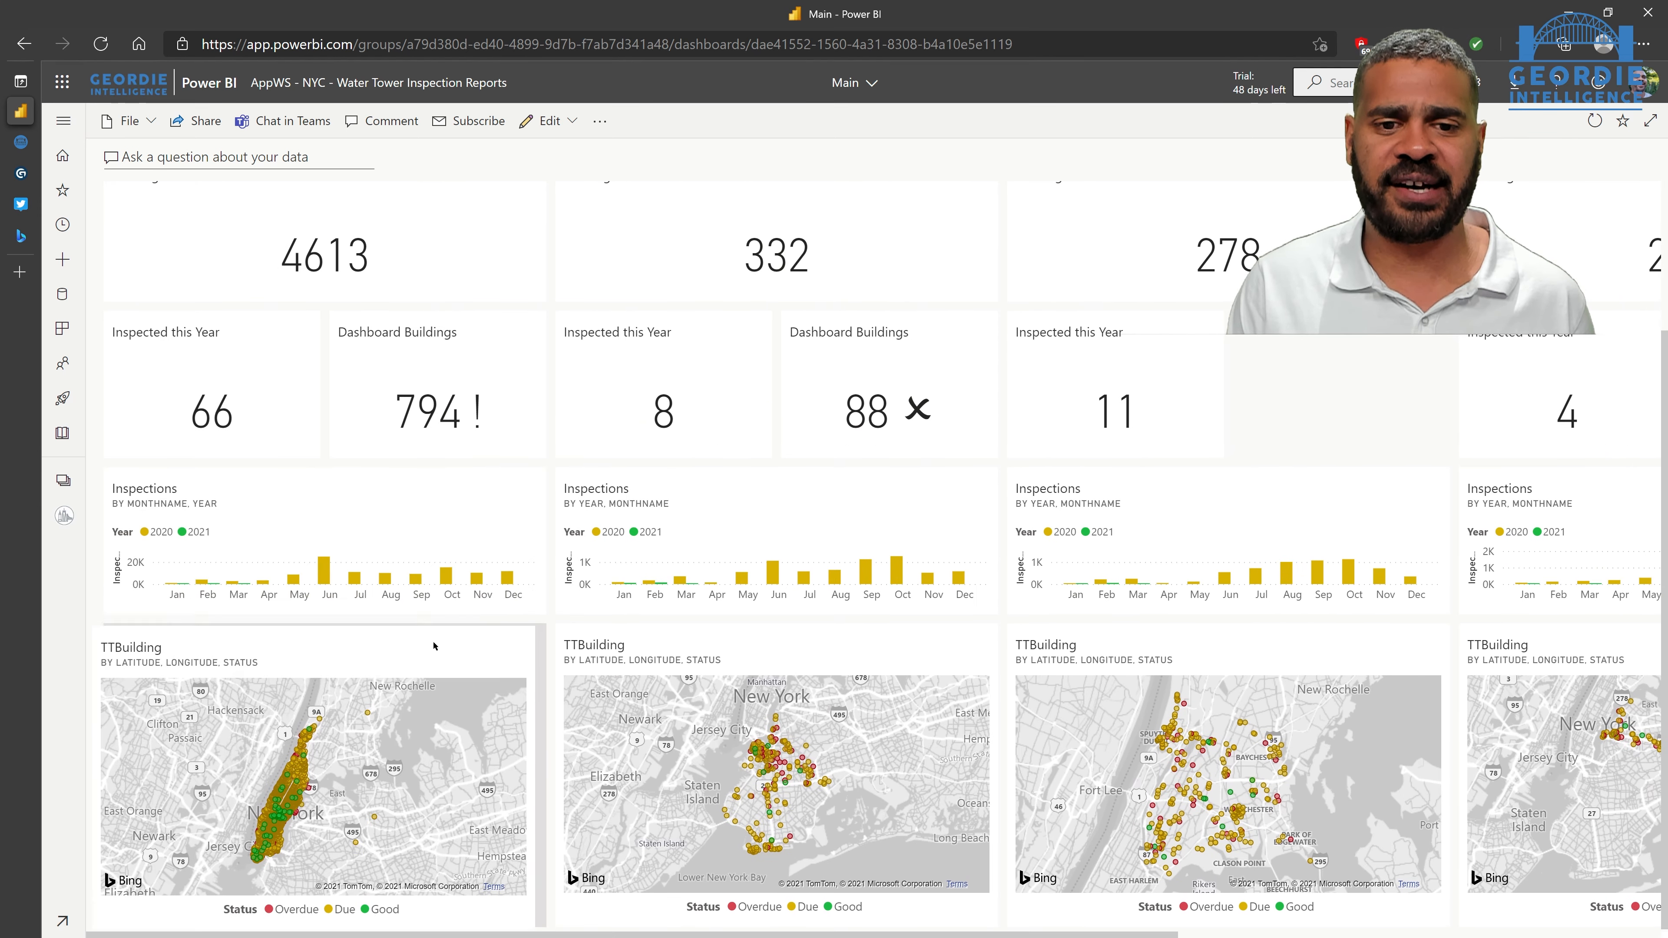
# Enter "Urgent Action required" as the subtitle in the tile details of Brooklyn's Dashboard Buildings tile.
pyautogui.scroll(3, 854, 625)
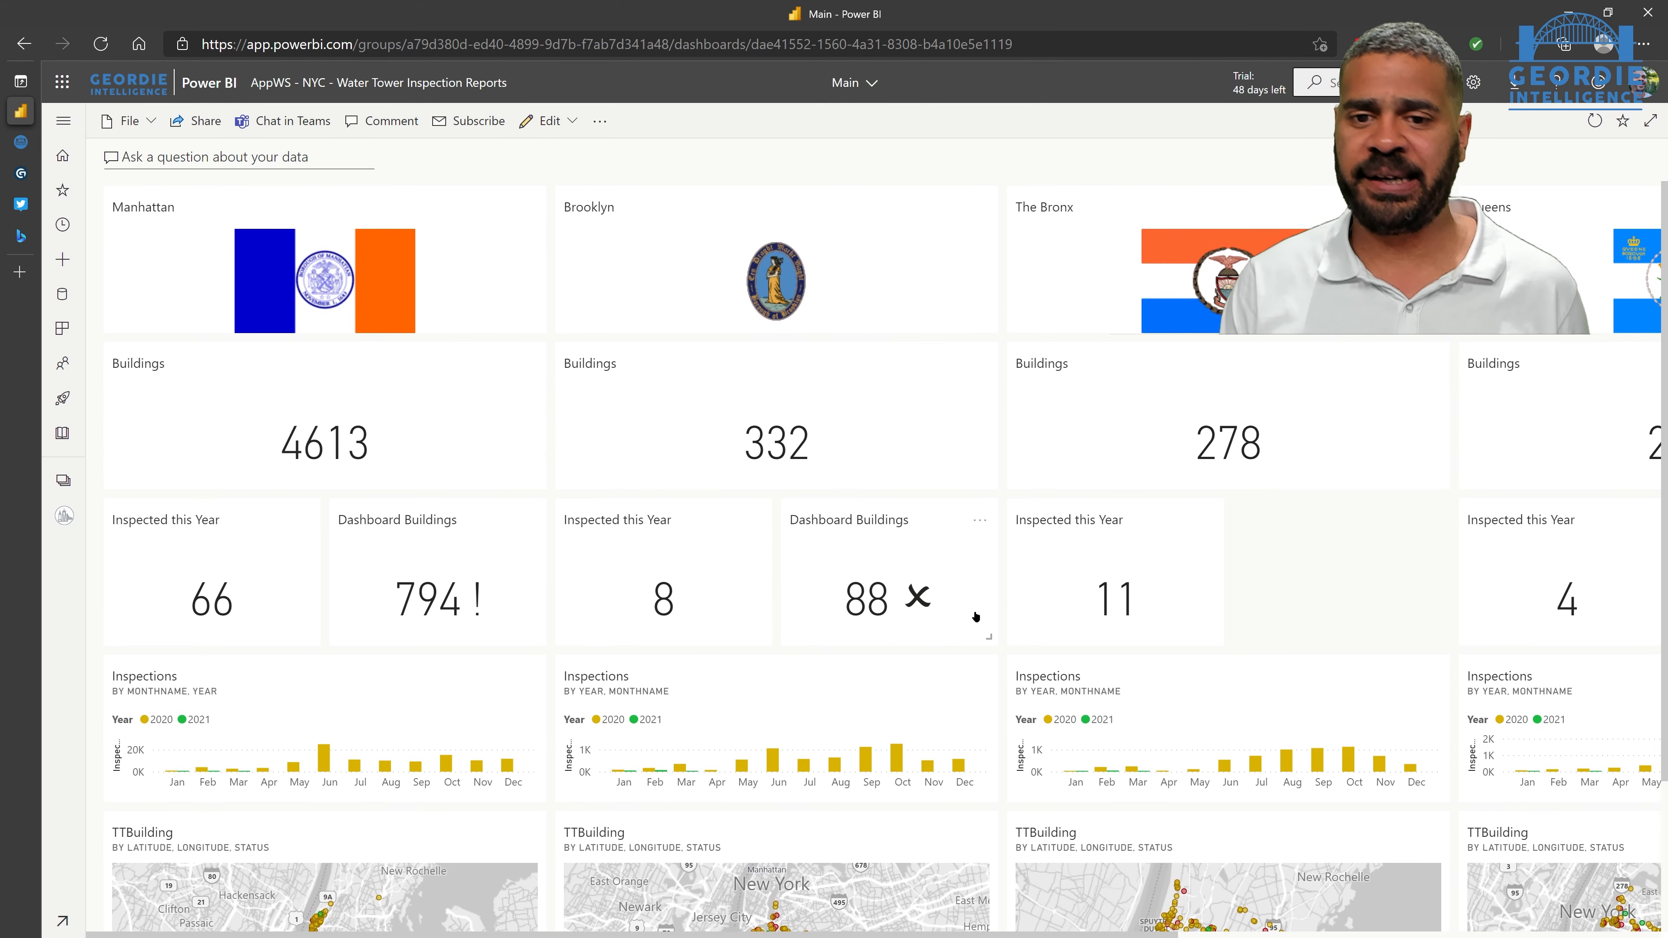
pyautogui.click(982, 524)
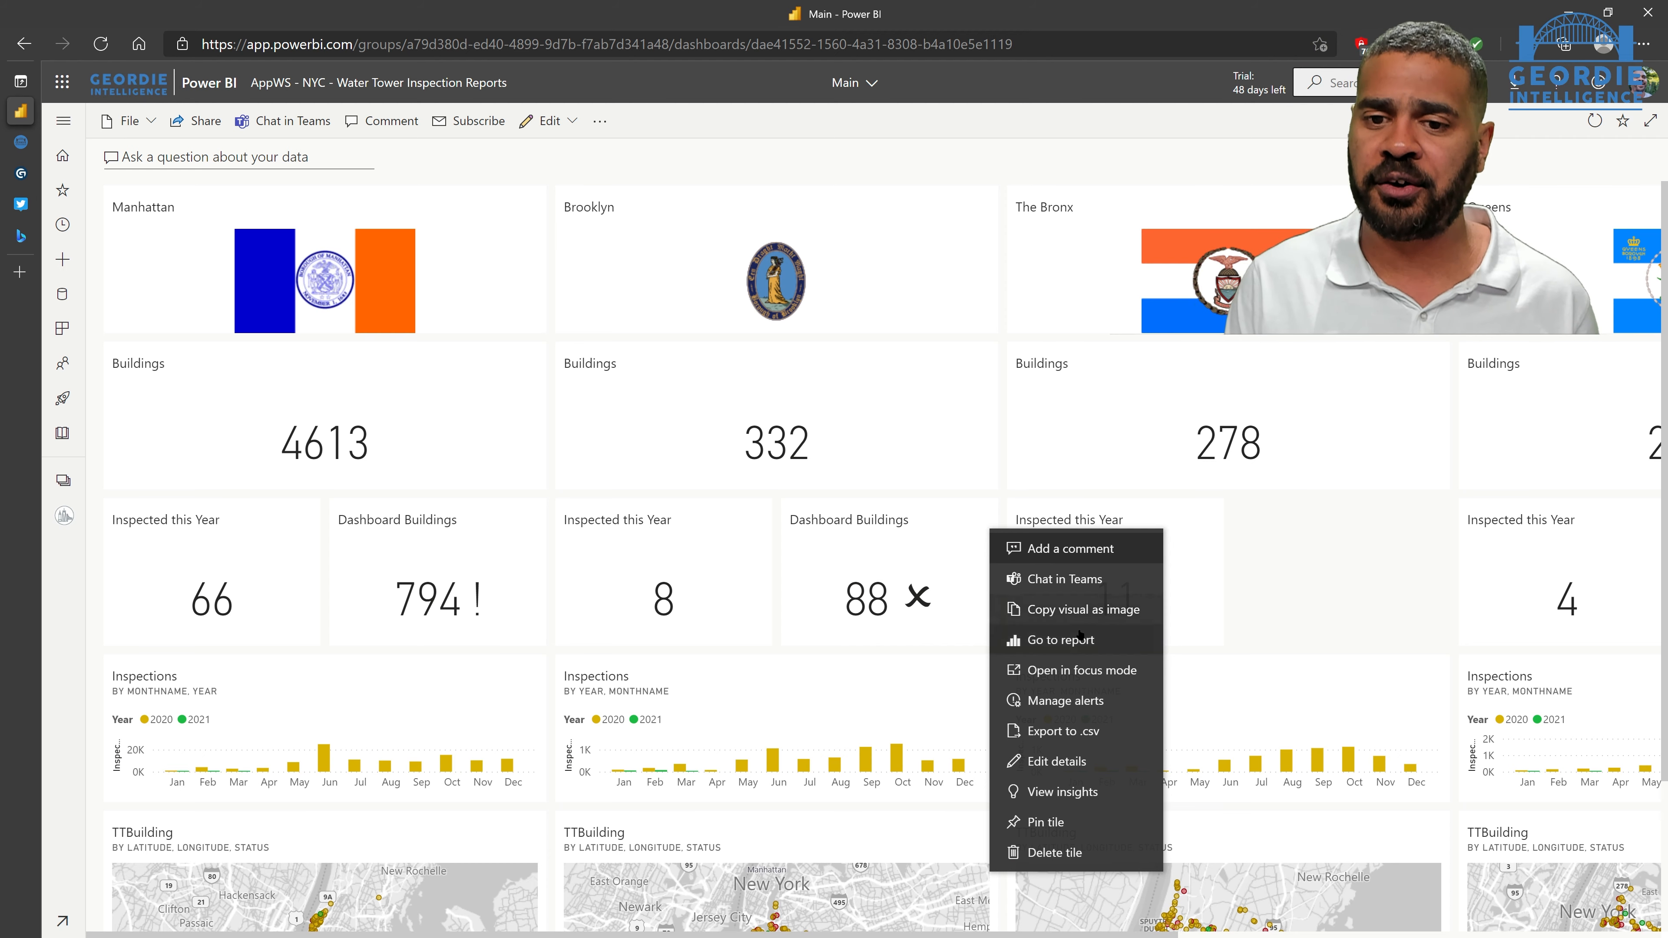
pyautogui.click(1073, 772)
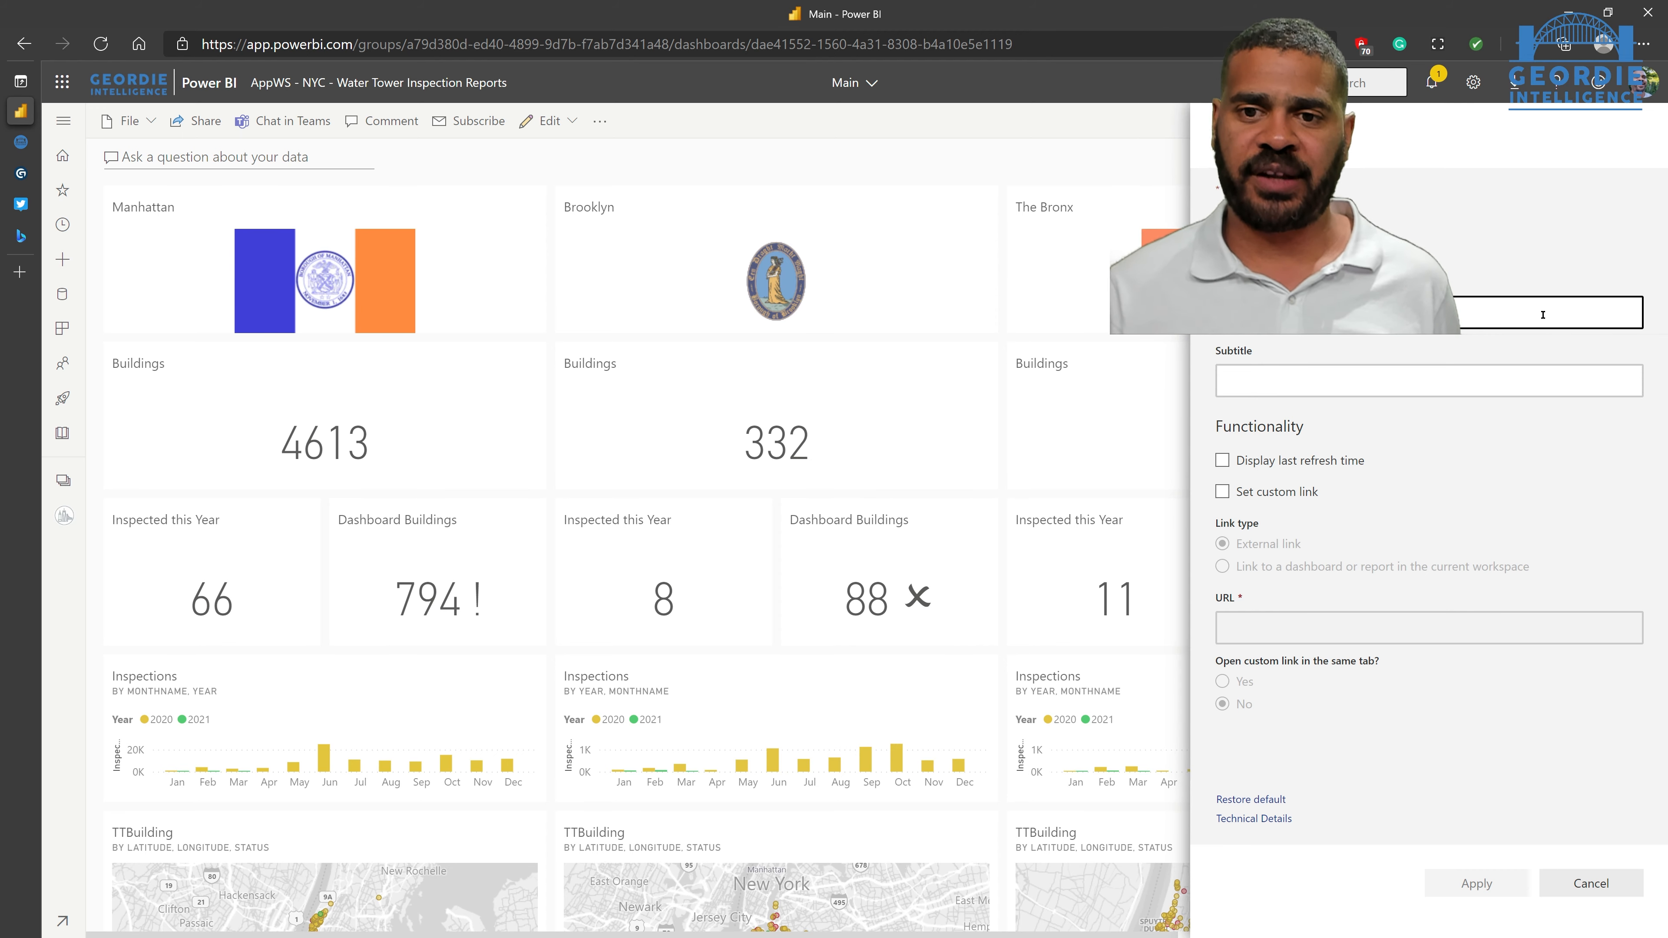
pyautogui.click(1440, 379)
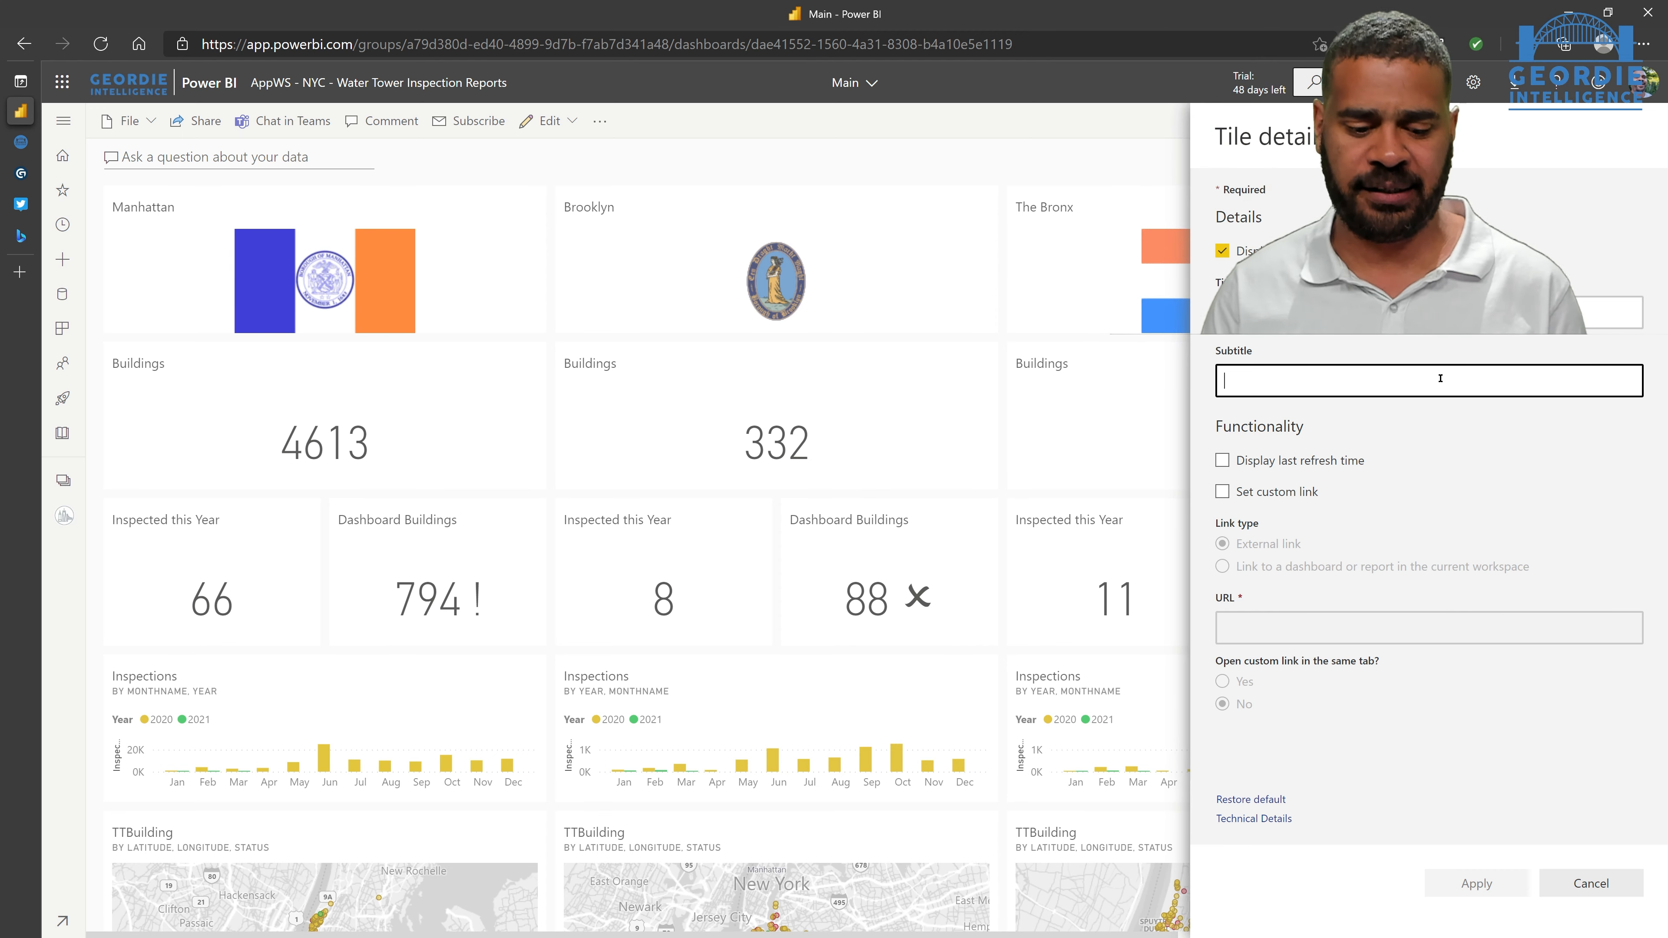
pyautogui.write('Urgent Ac')
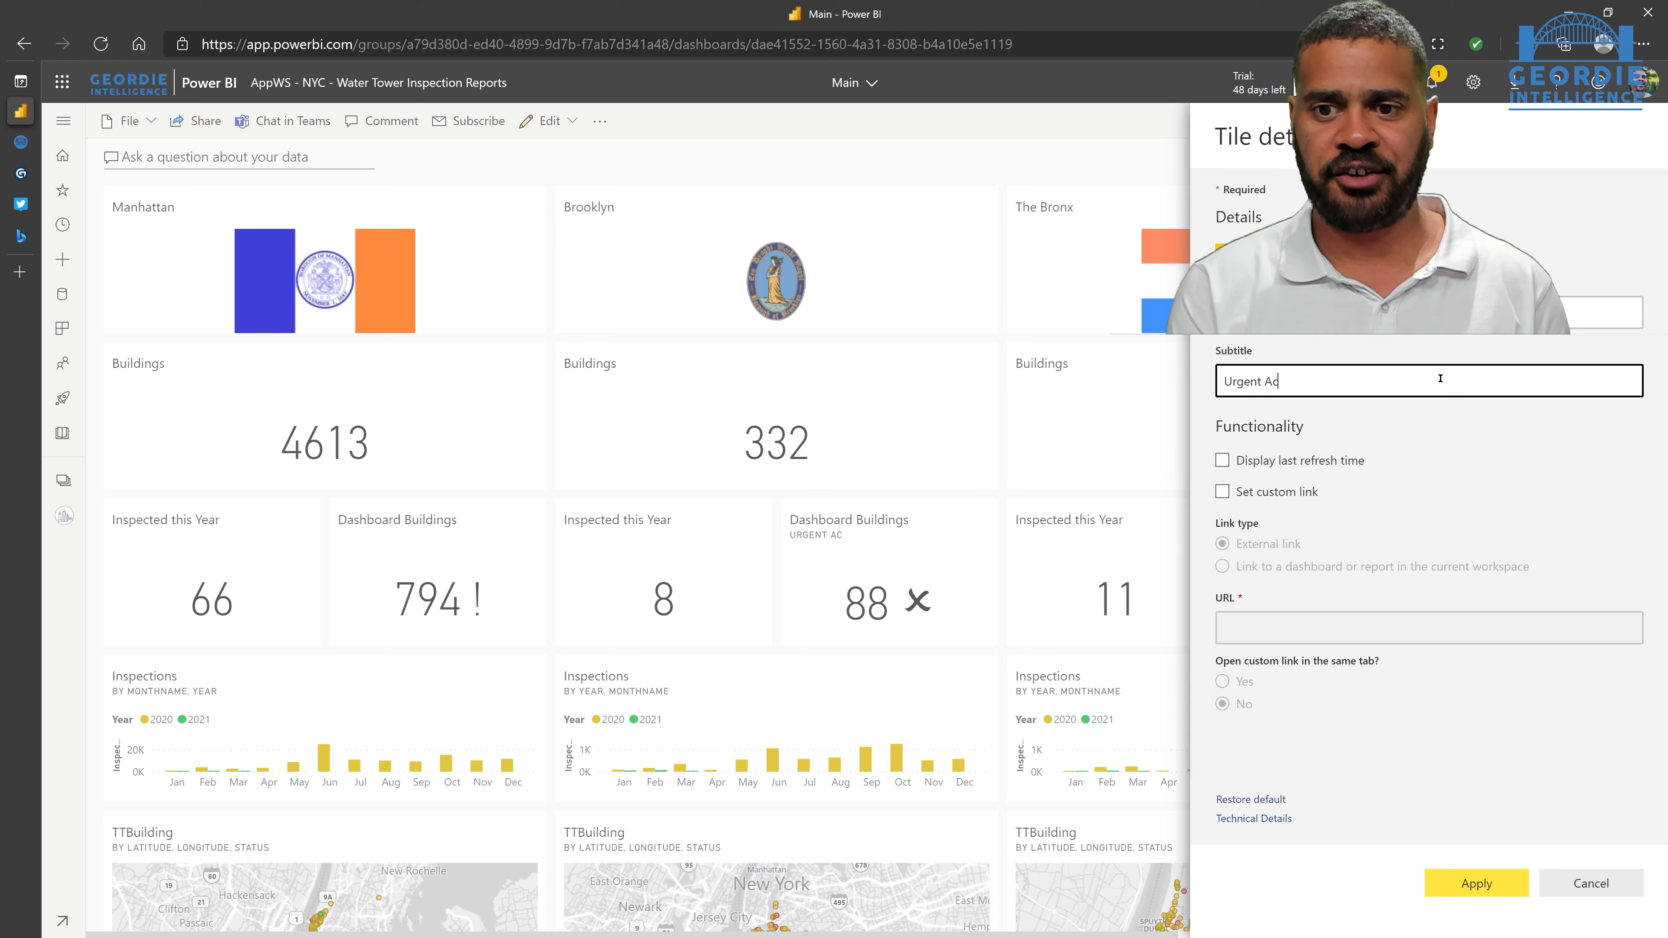
pyautogui.write('tion required')
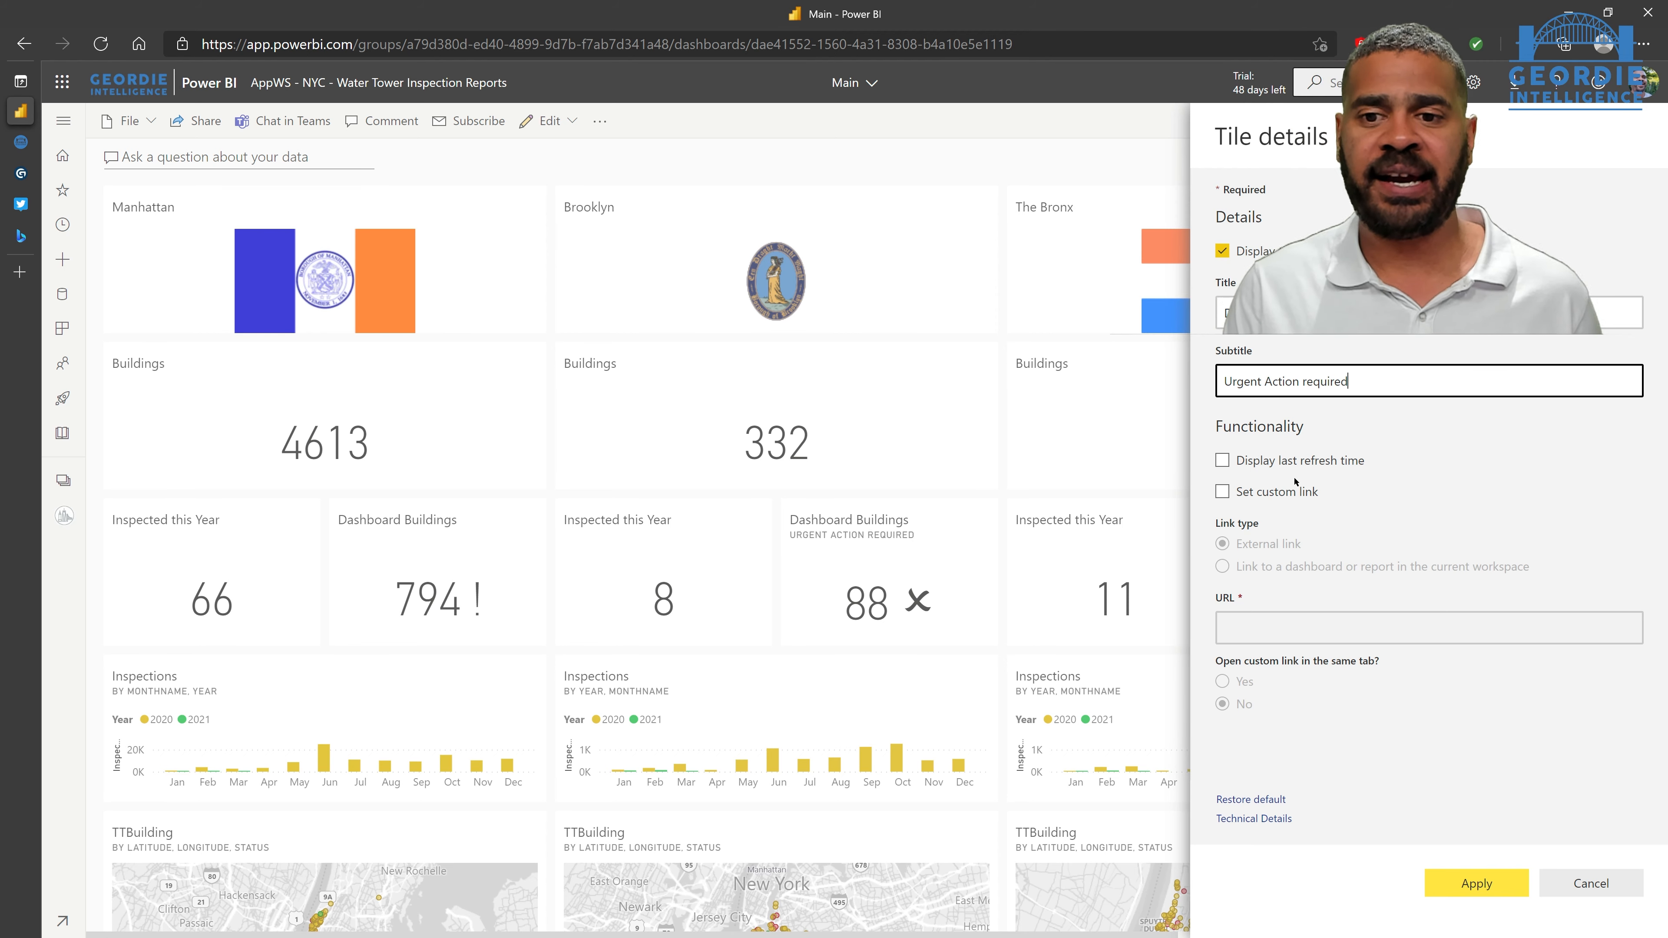
# Enable a custom link to a dashboard or report in the current workspace and list the available link targets.
pyautogui.click(1237, 493)
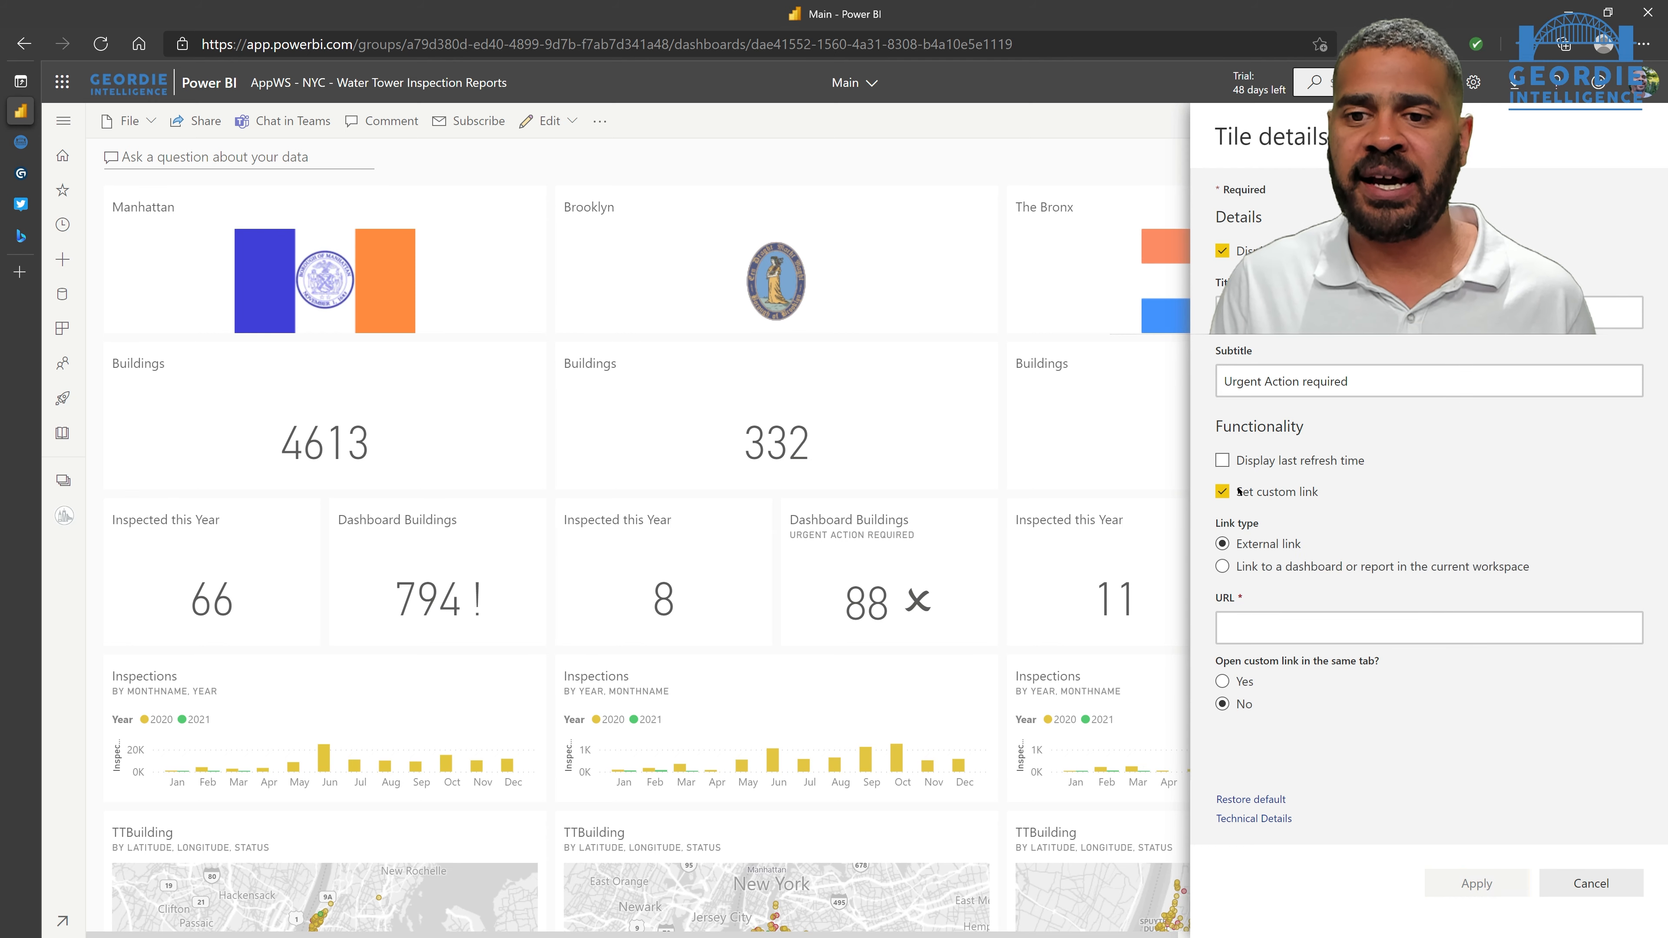
pyautogui.click(1259, 569)
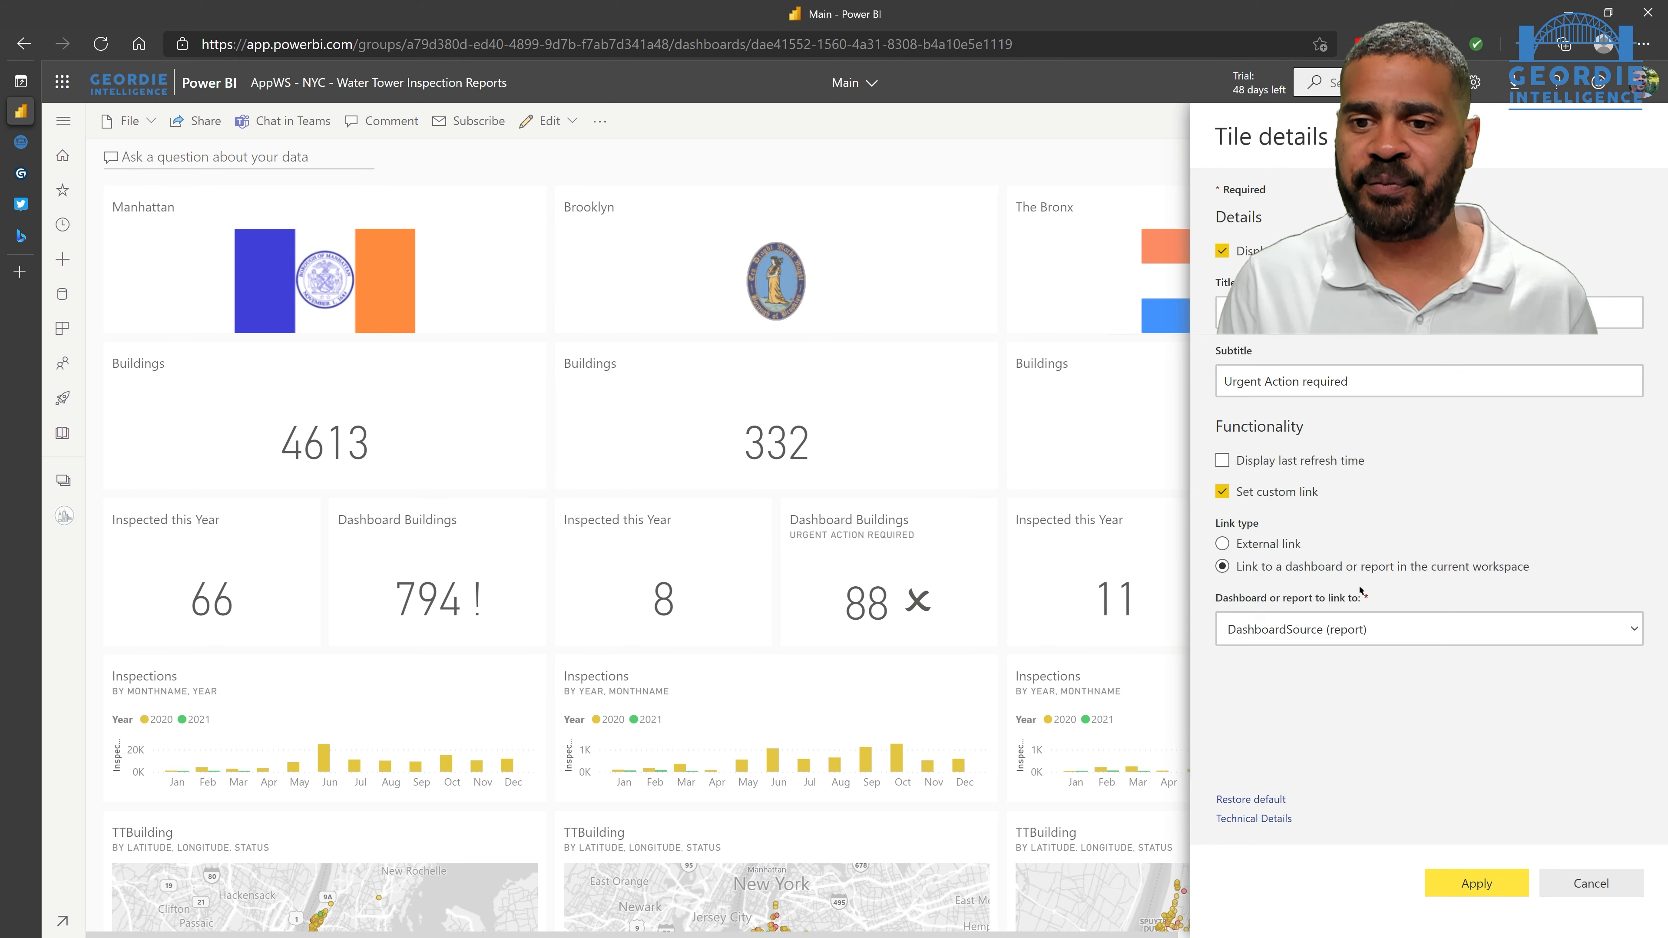
pyautogui.click(1507, 632)
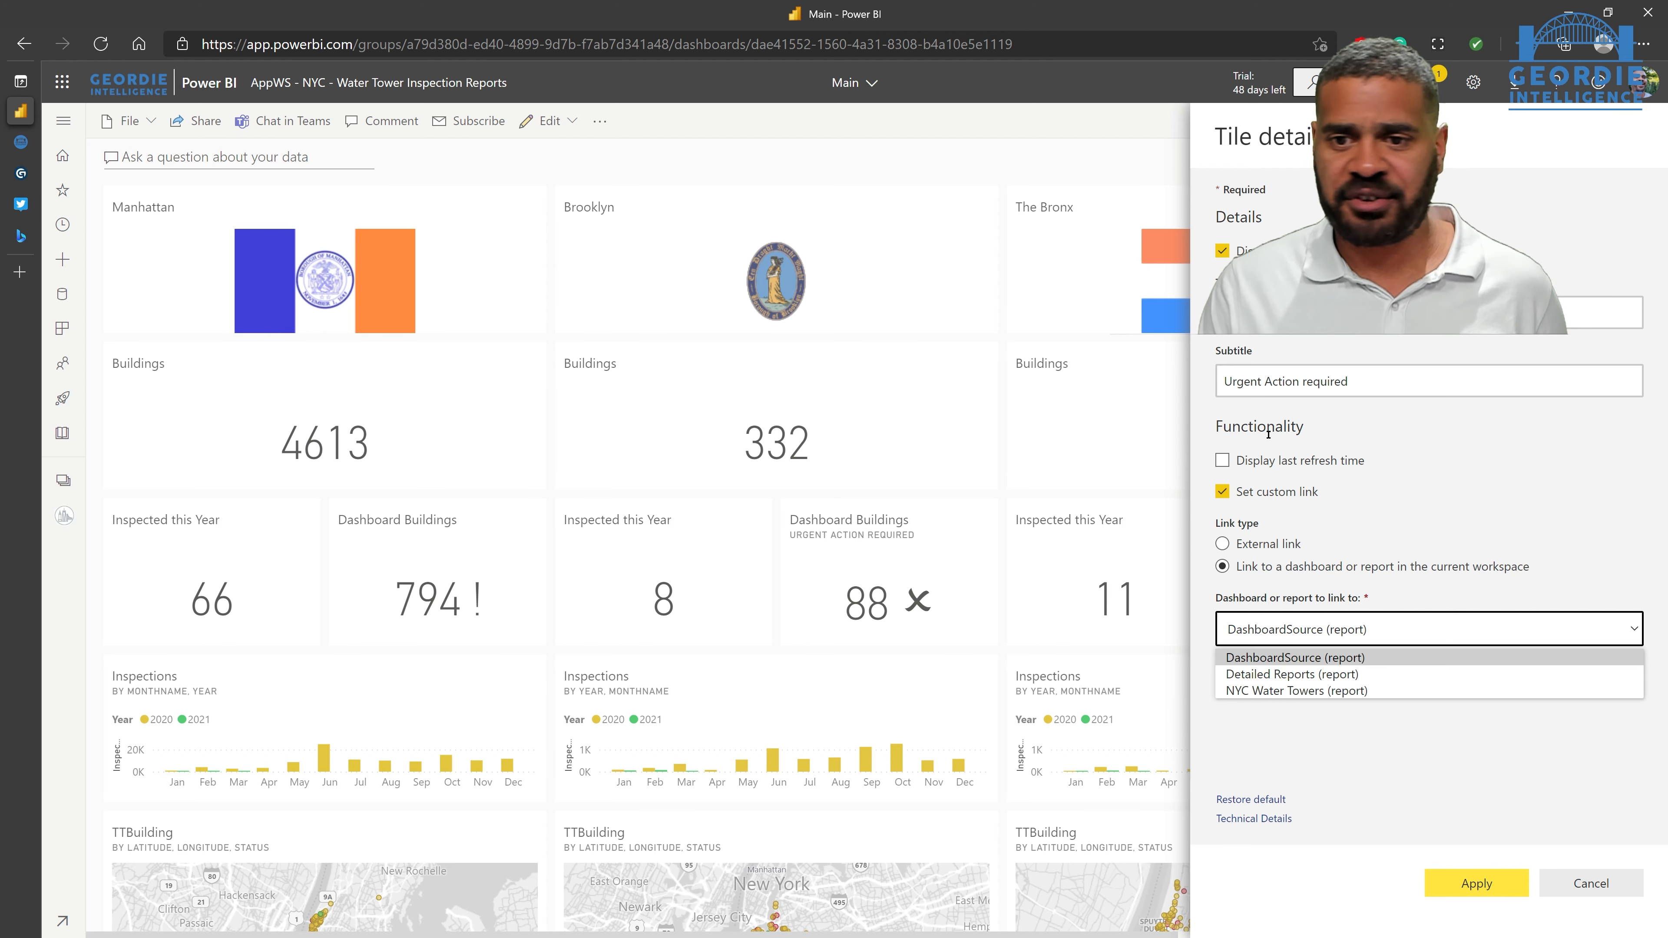
# Compare the external link settings with the workspace link targets and discard all changes to the tile details.
pyautogui.click(1237, 543)
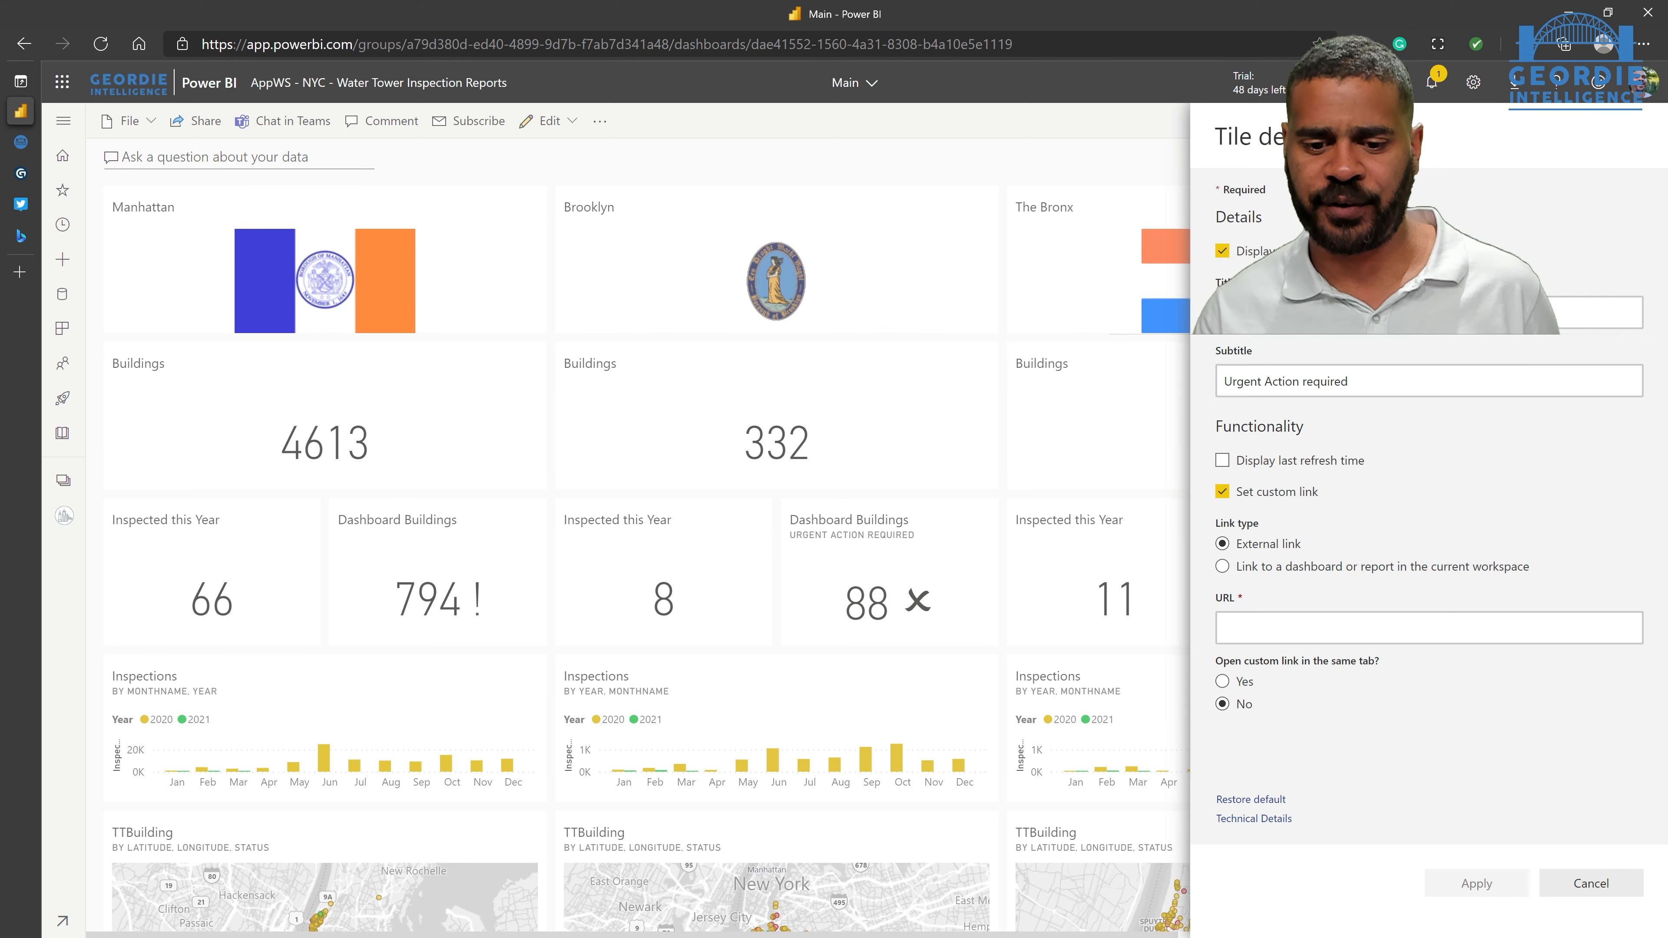
pyautogui.click(974, 48)
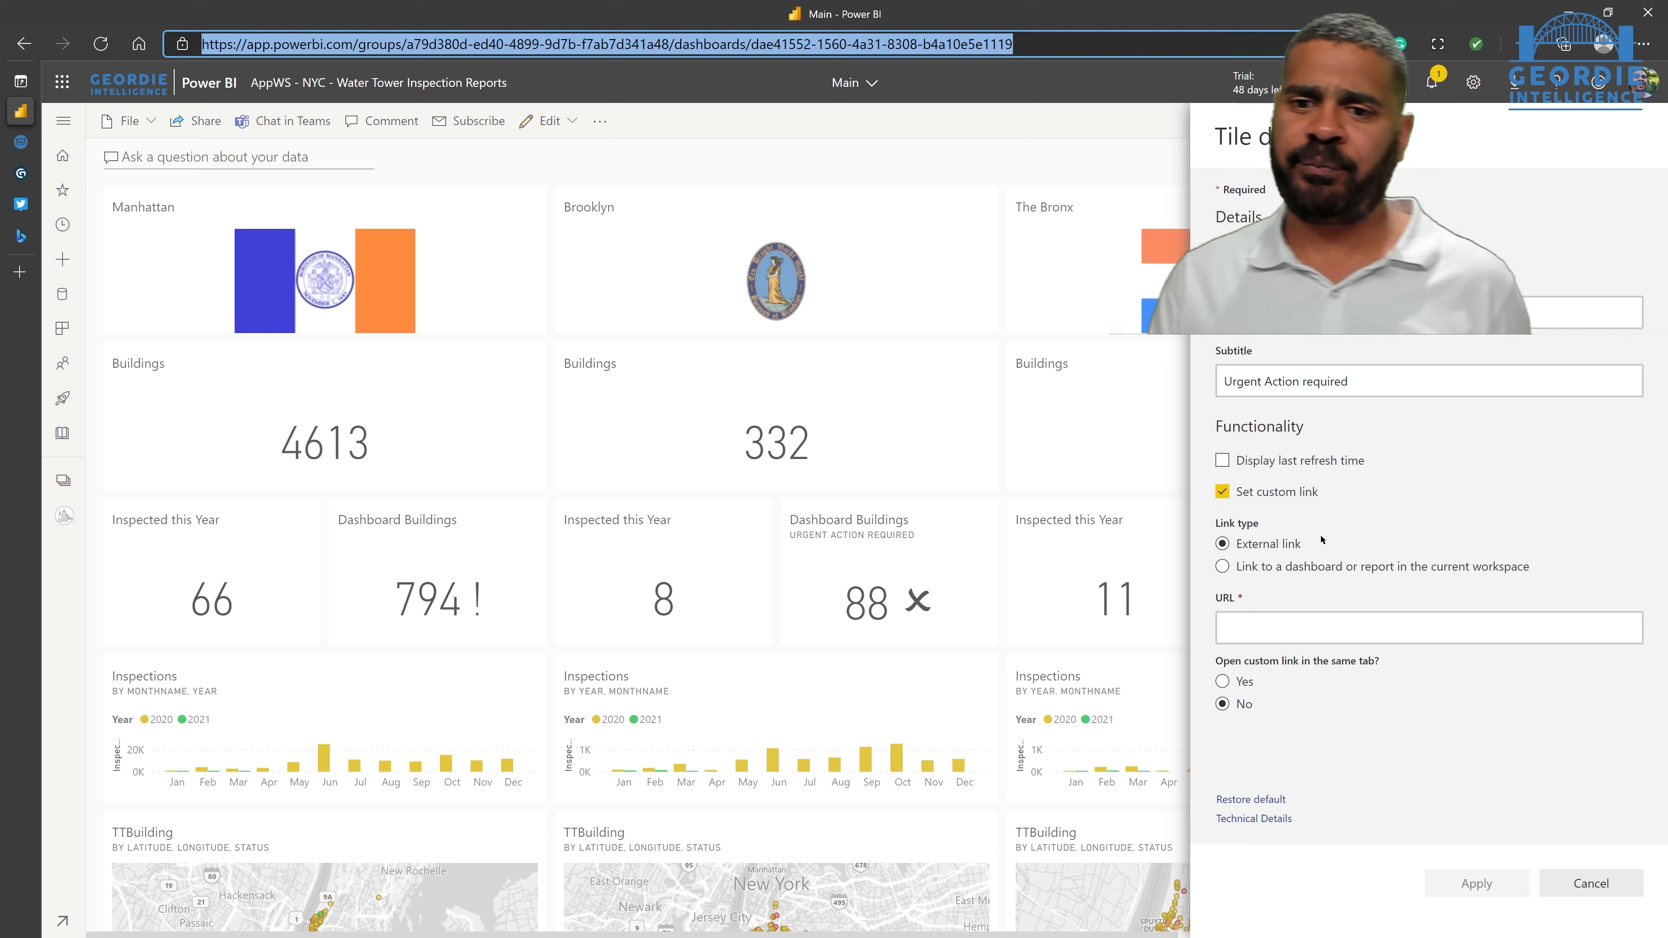
pyautogui.click(1288, 548)
pyautogui.click(1273, 567)
pyautogui.click(1369, 636)
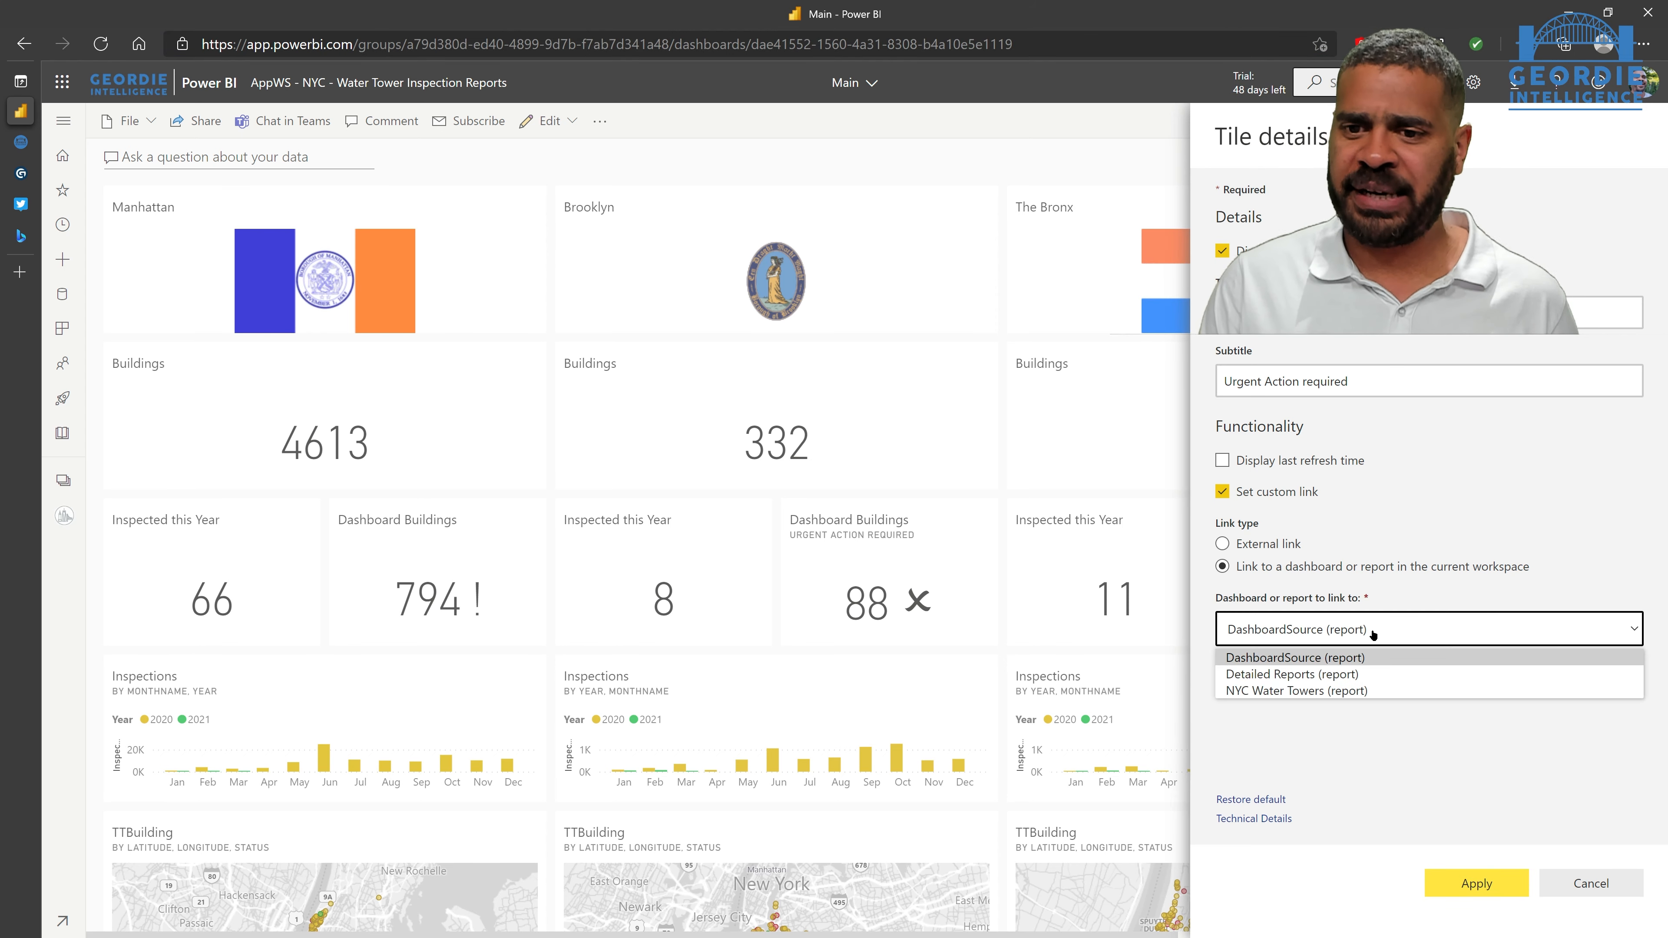
pyautogui.click(1488, 580)
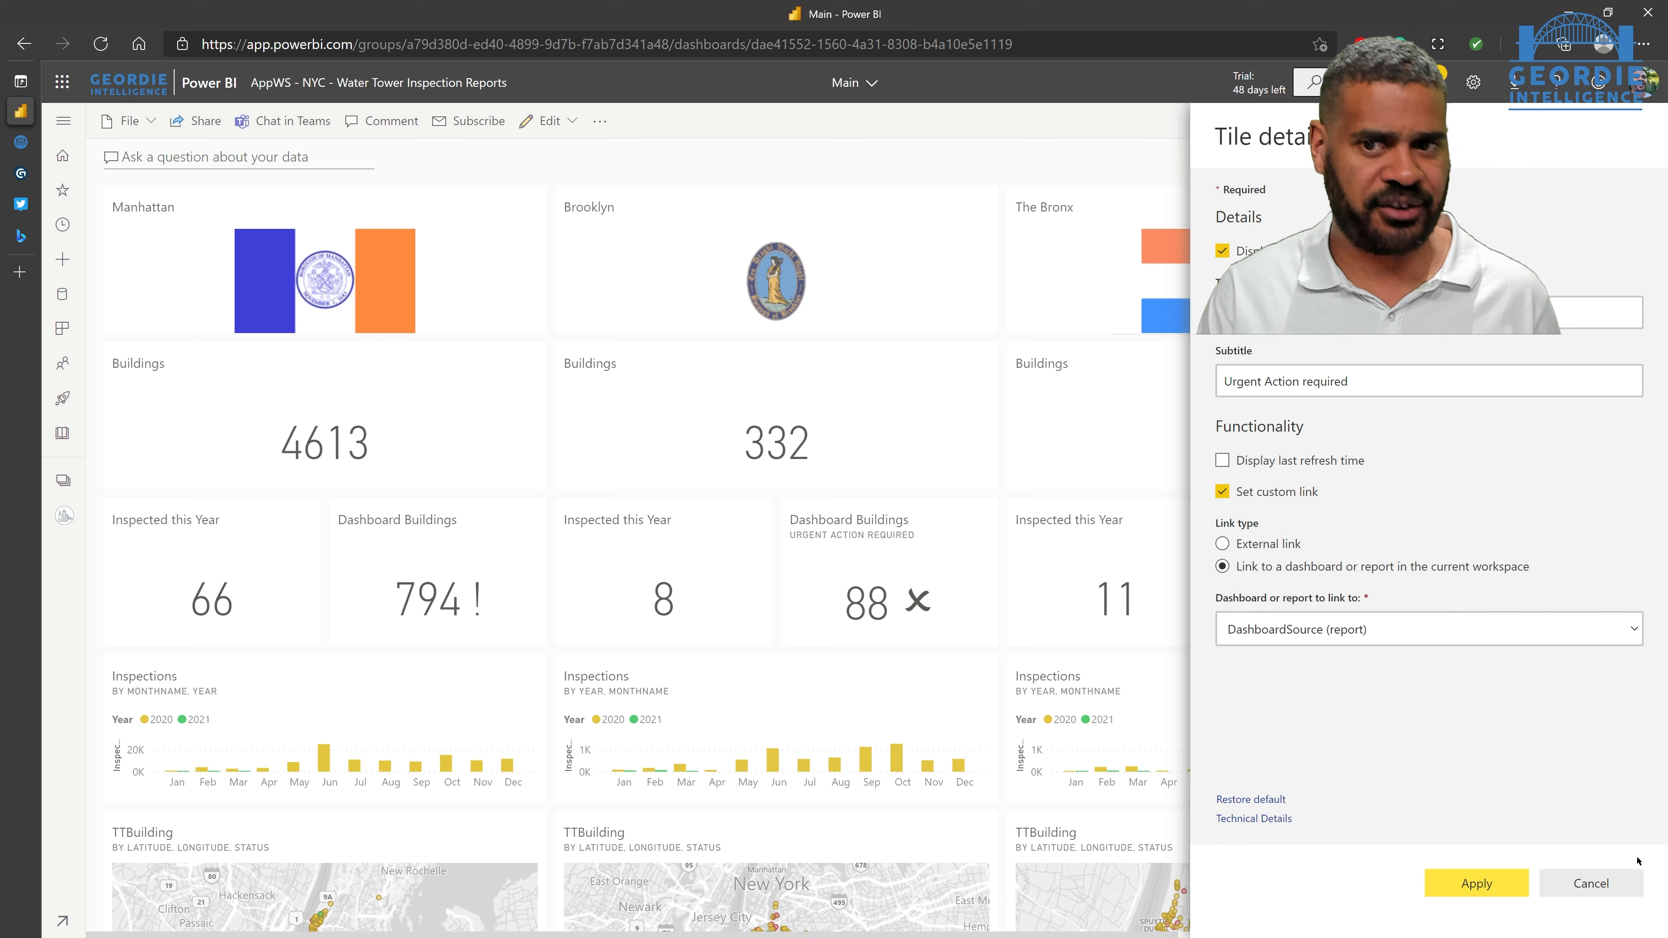
pyautogui.click(1606, 887)
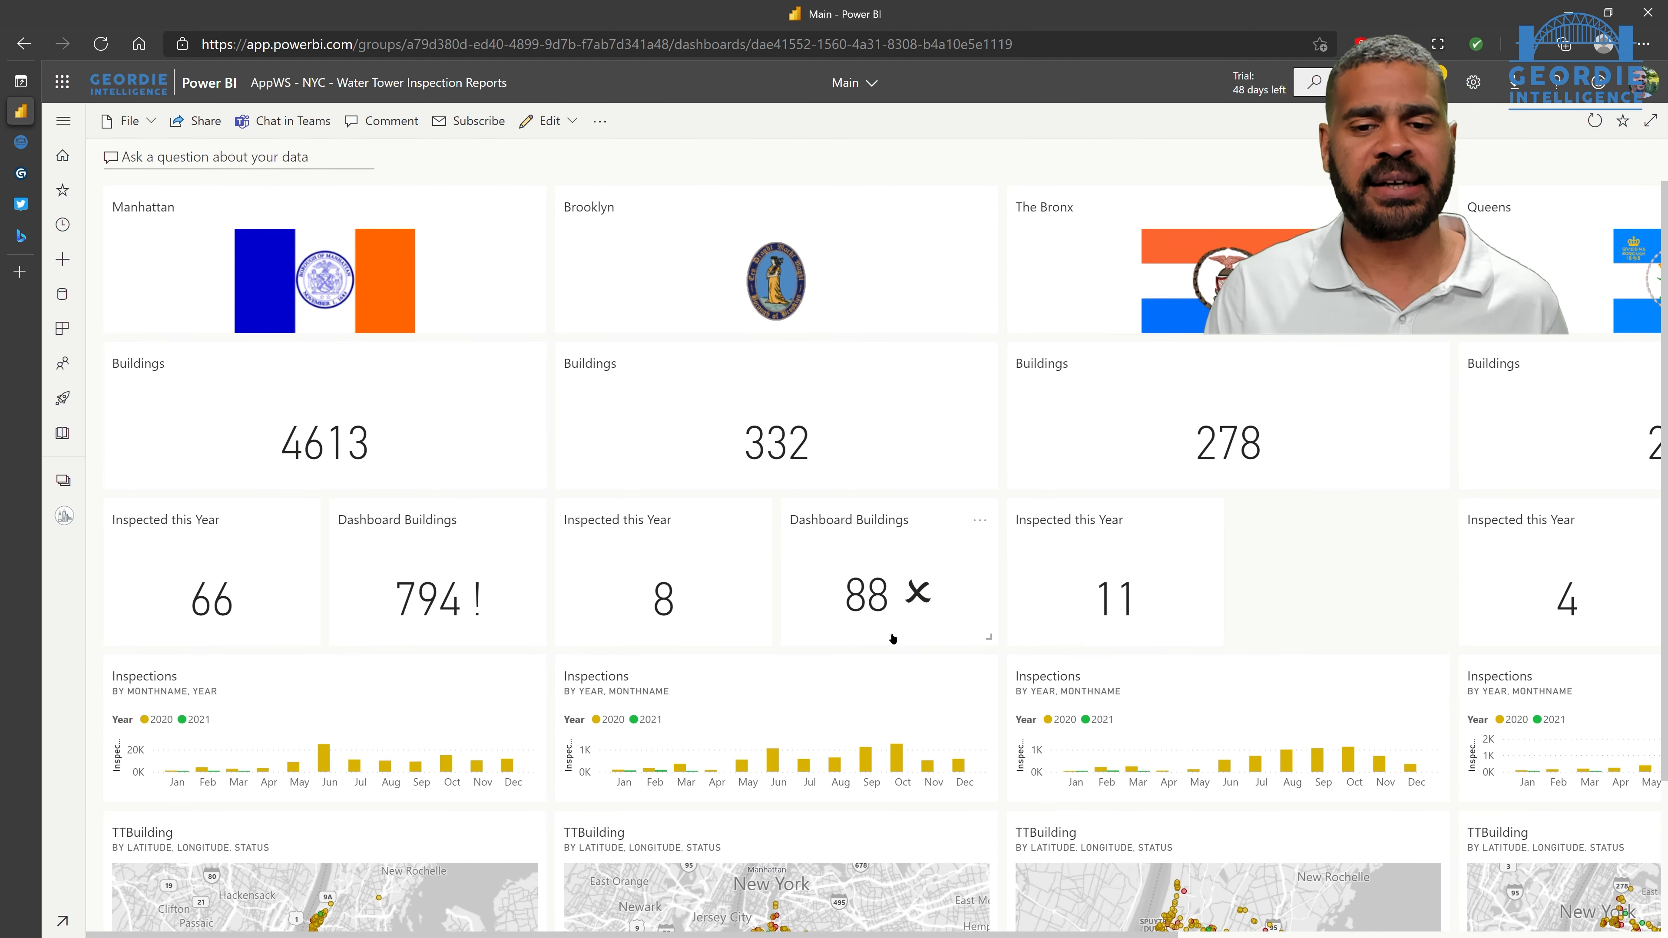